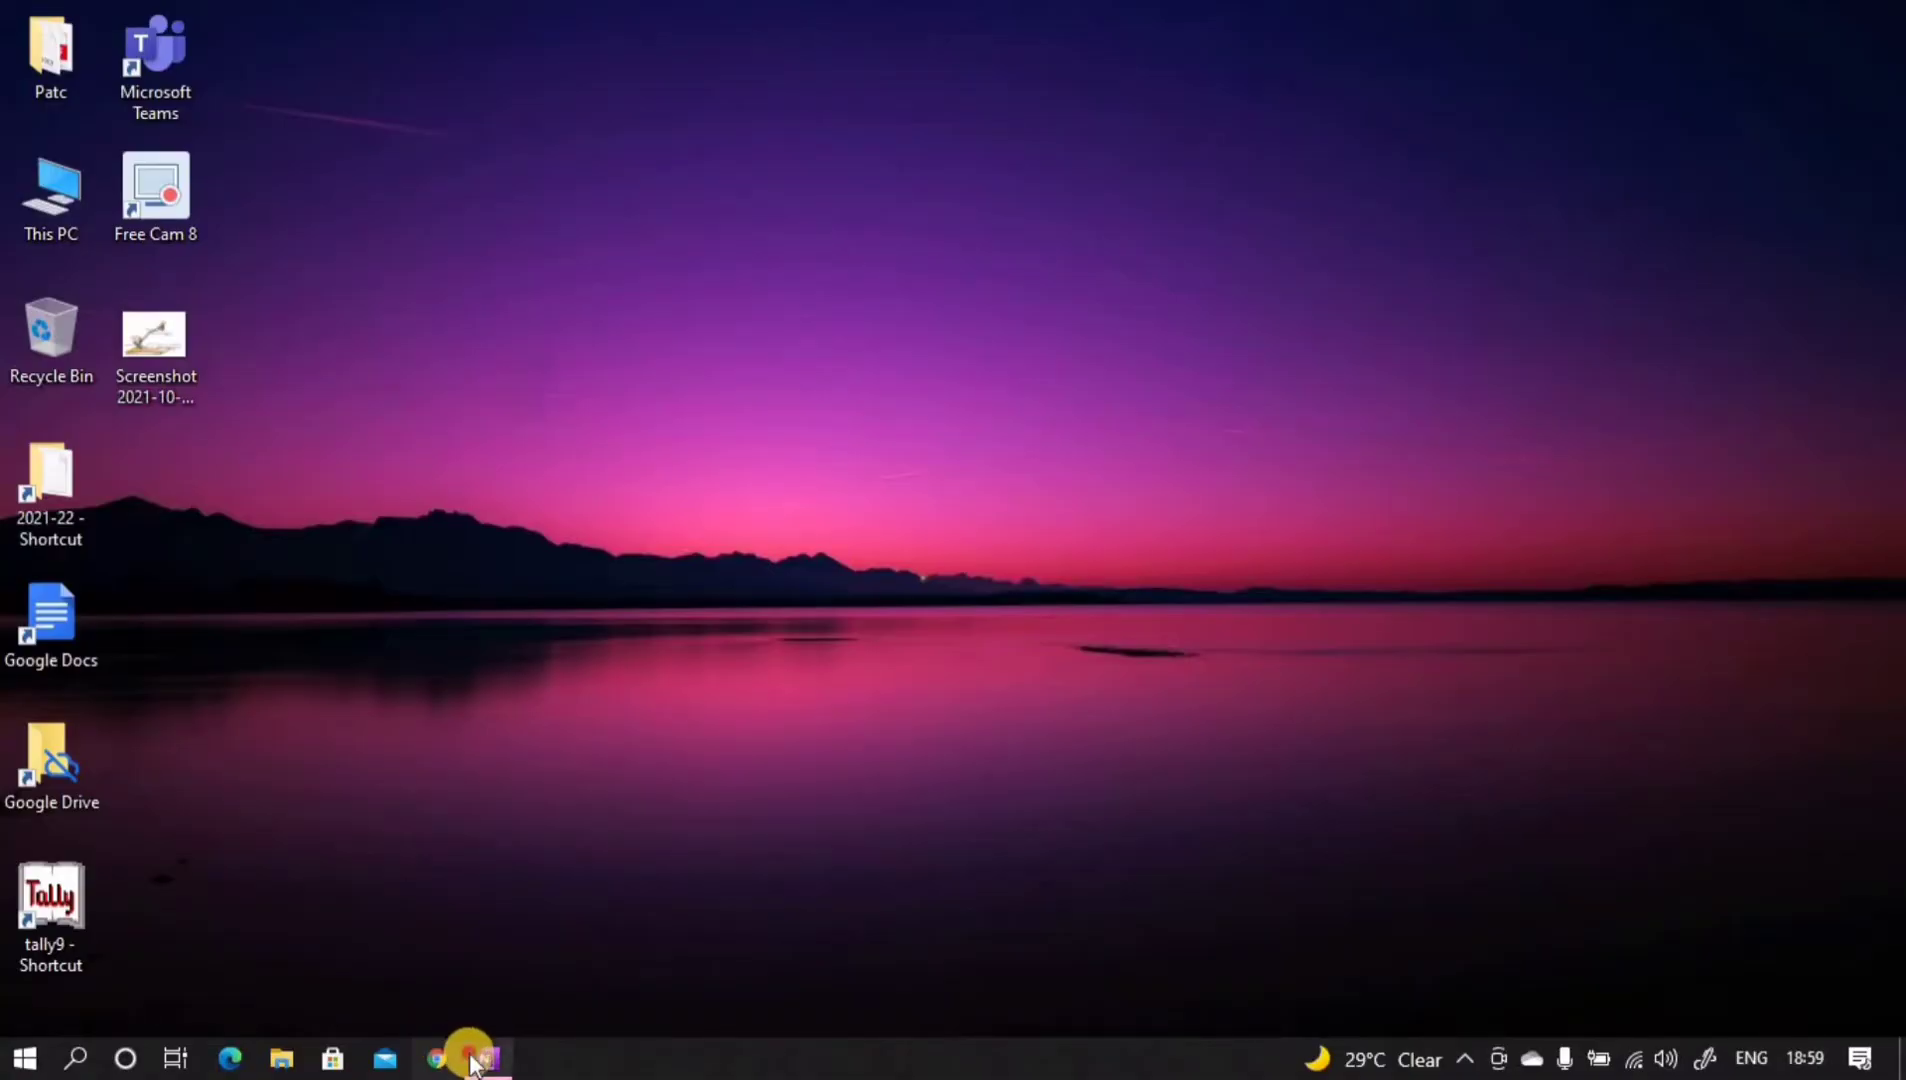
# Open OneNote and rename the Chemistry section as Grade 10 Chemistry.
pyautogui.click(472, 1058)
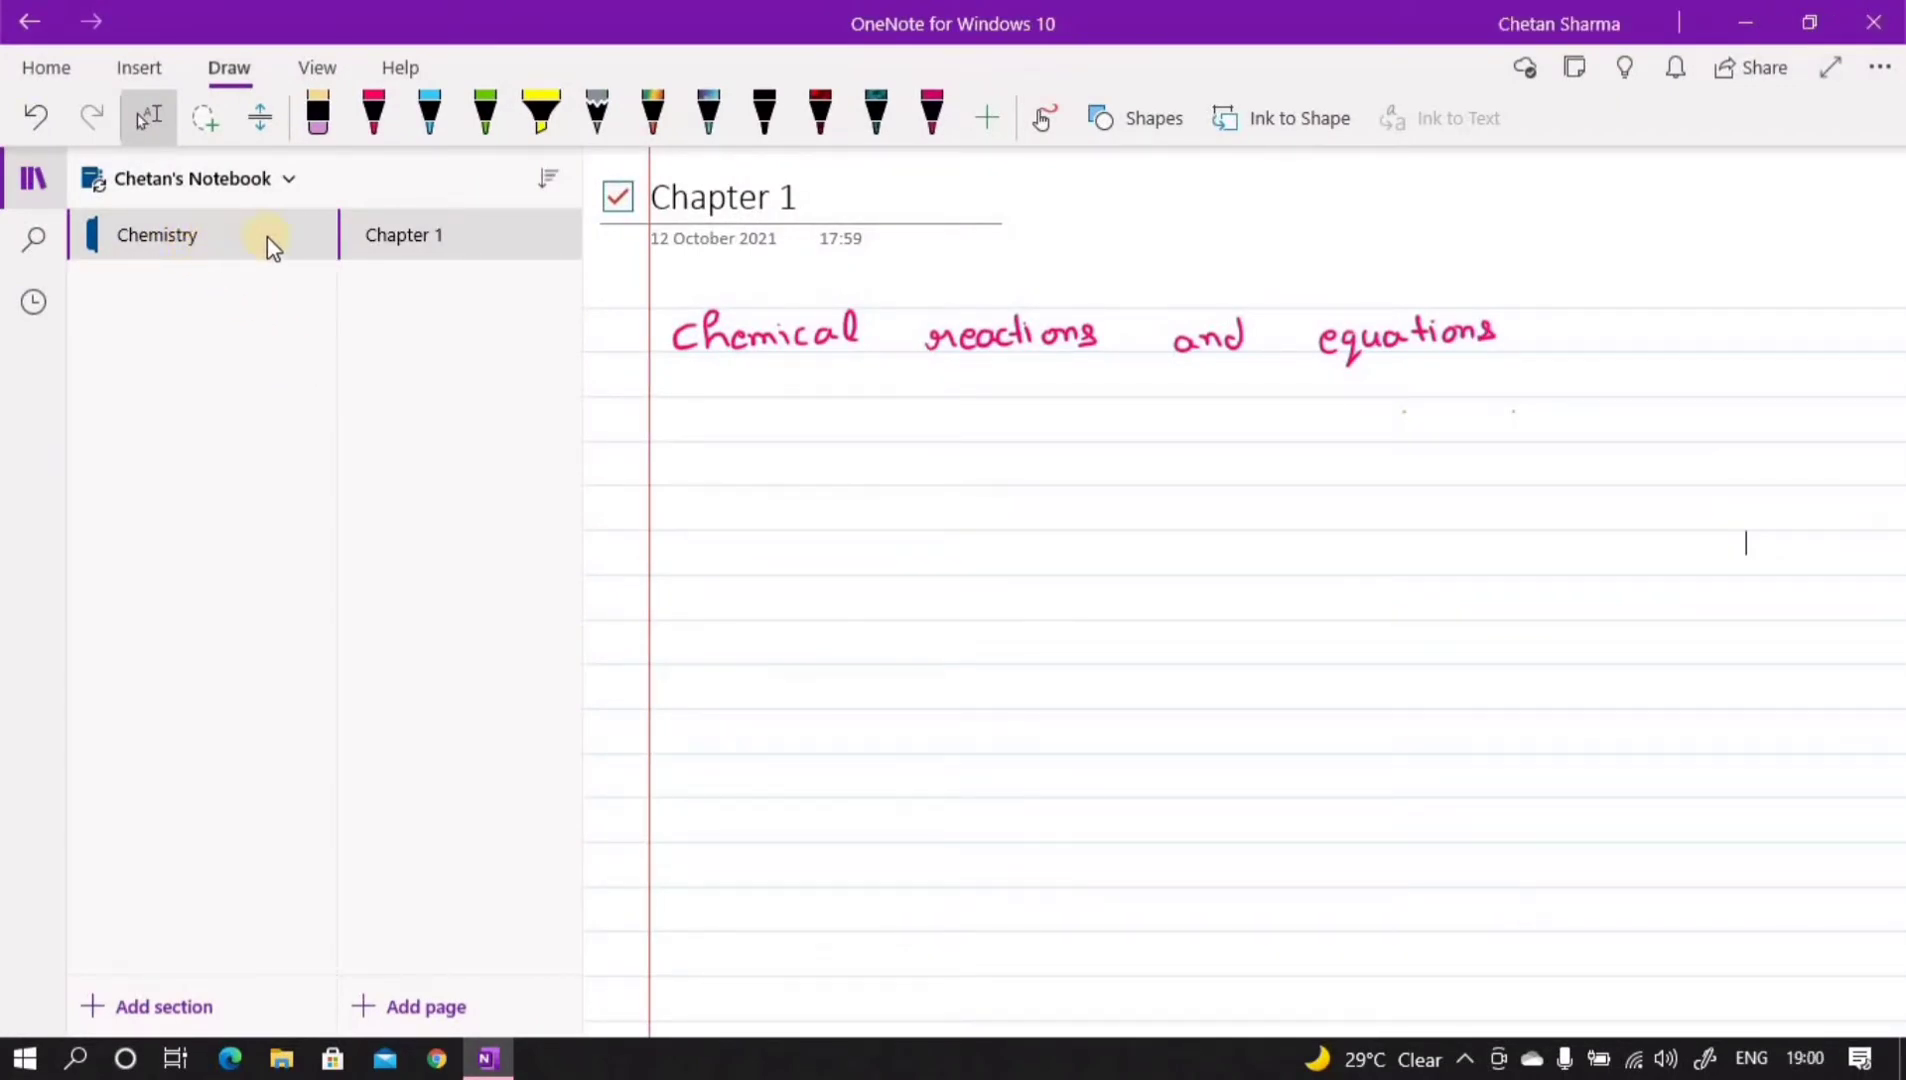
pyautogui.rightClick(189, 231)
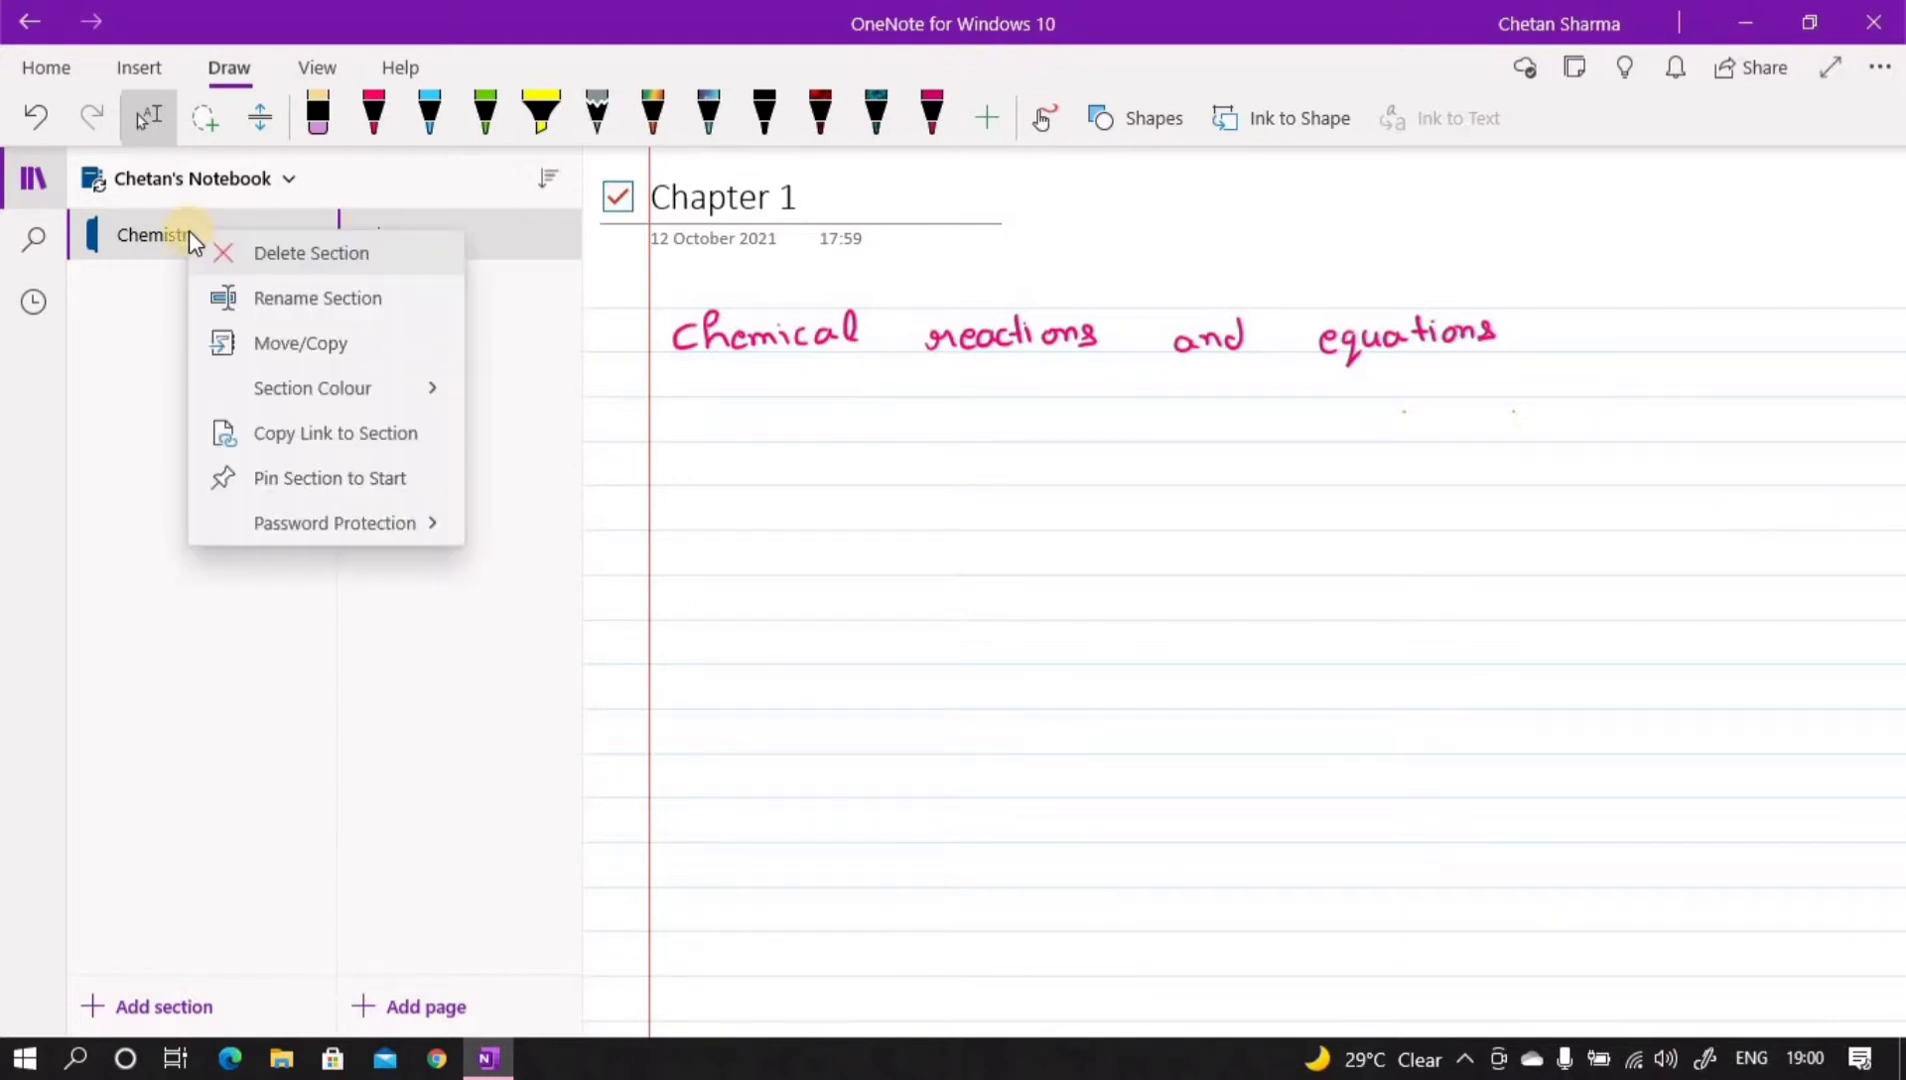
pyautogui.click(311, 298)
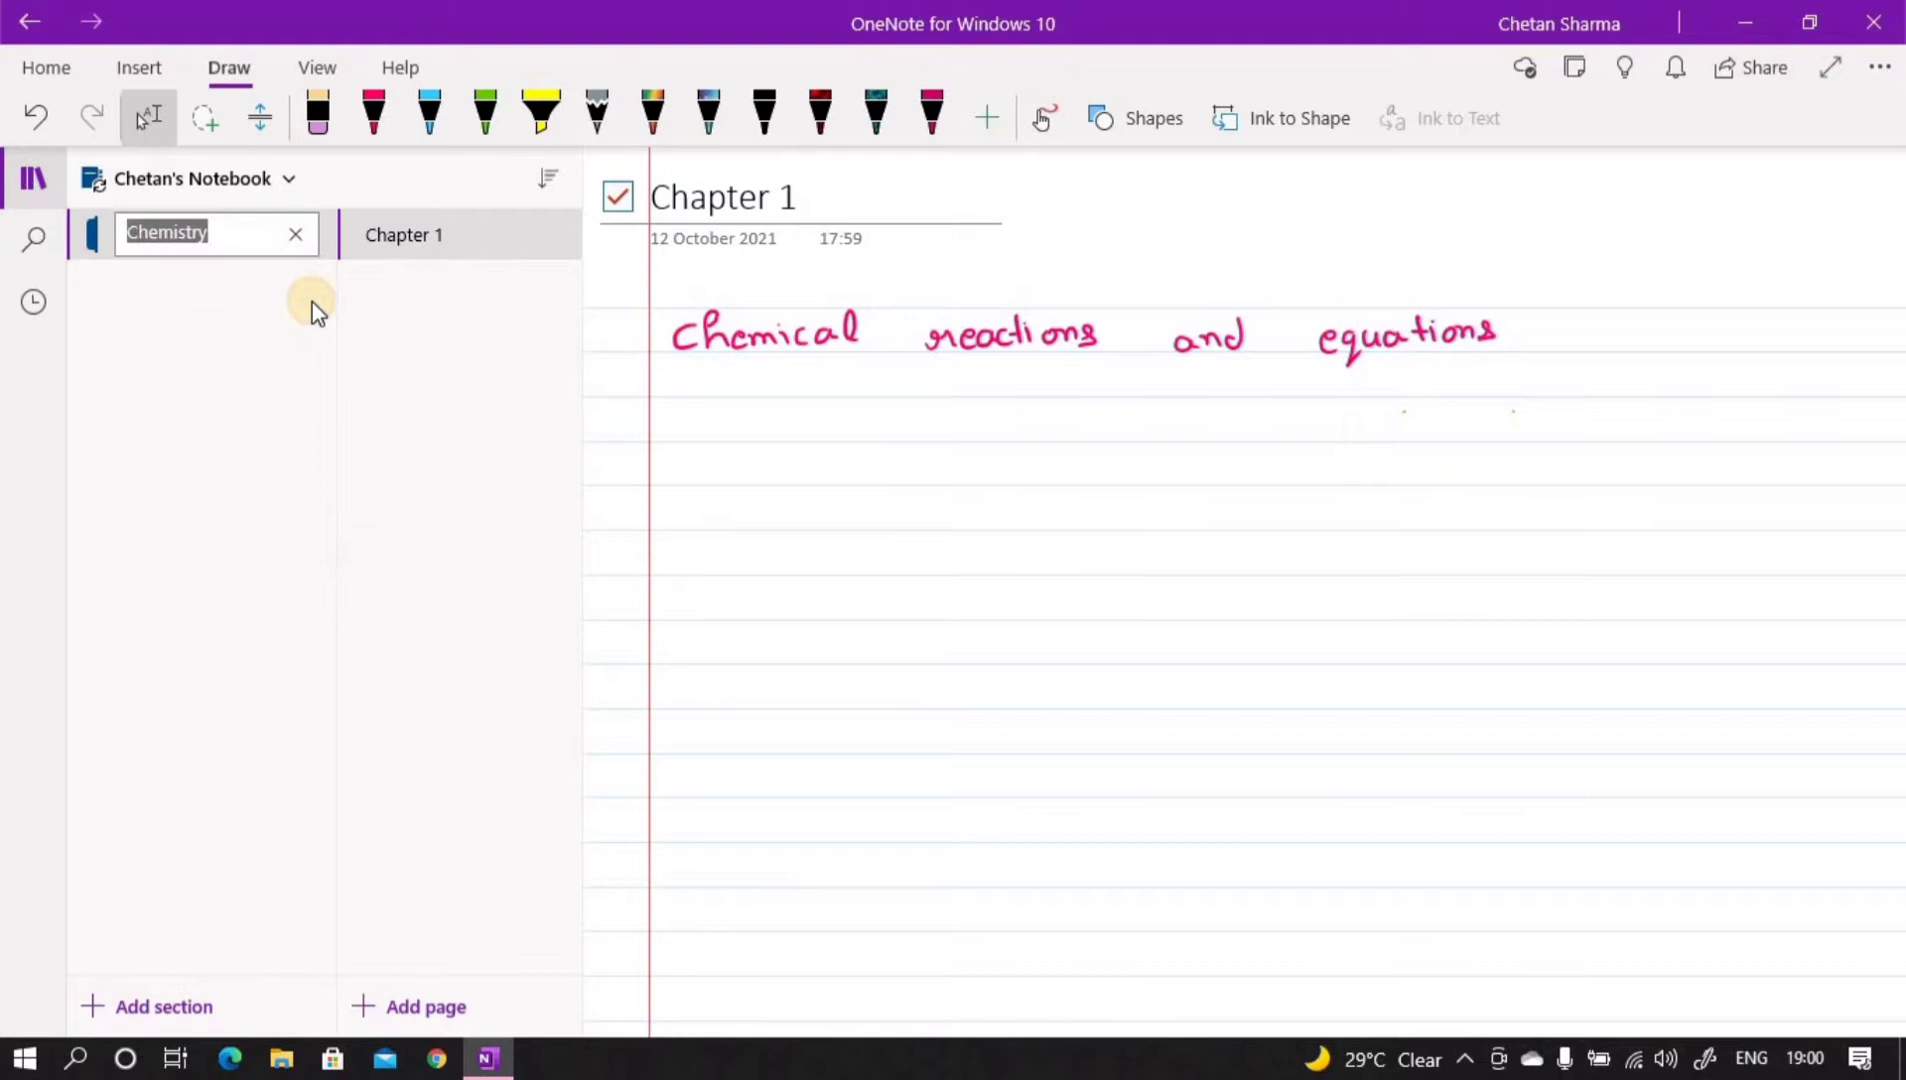
pyautogui.click(236, 232)
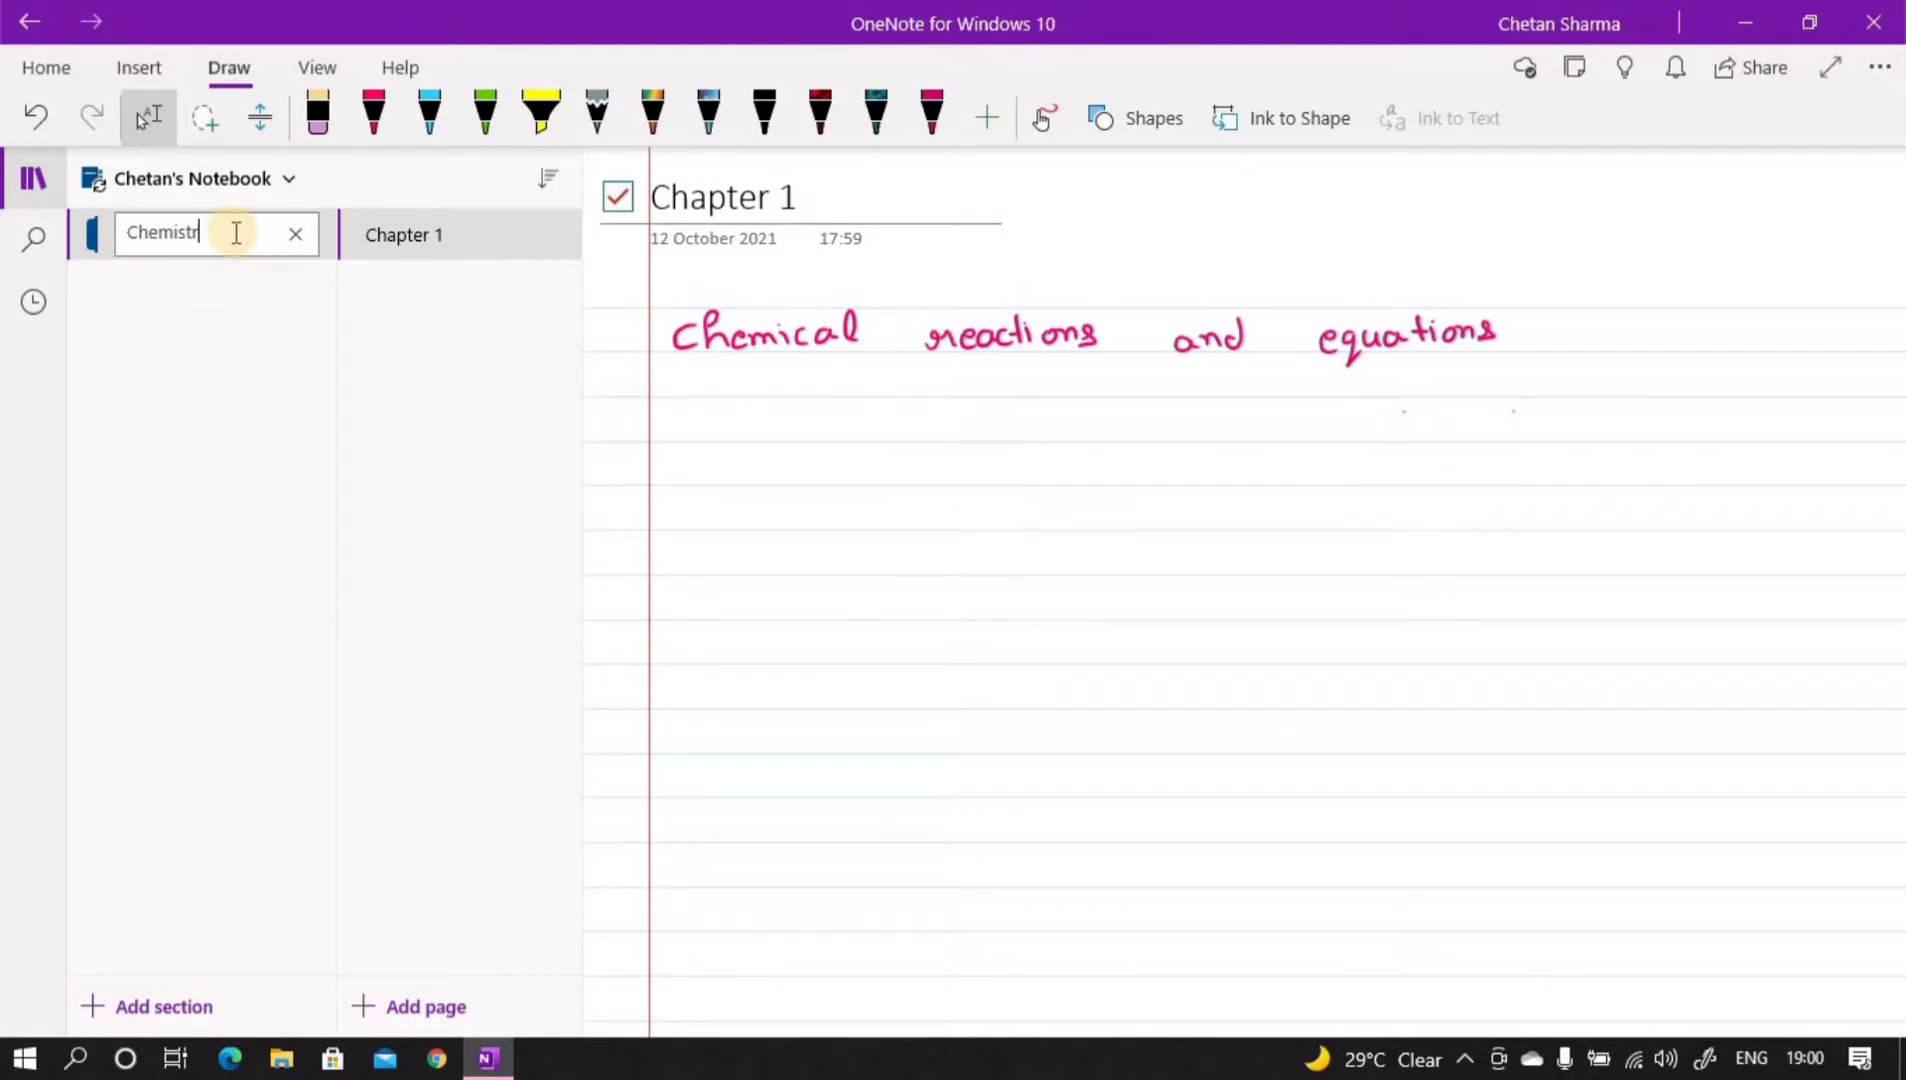
pyautogui.press('BackSpace')
pyautogui.press('BackSpace')
pyautogui.press('BackSpace')
pyautogui.press('BackSpace')
pyautogui.press('BackSpace')
pyautogui.press('BackSpace')
pyautogui.press('BackSpace')
pyautogui.press('BackSpace')
pyautogui.write('Grade 10 Chemistry')
pyautogui.click(400, 318)
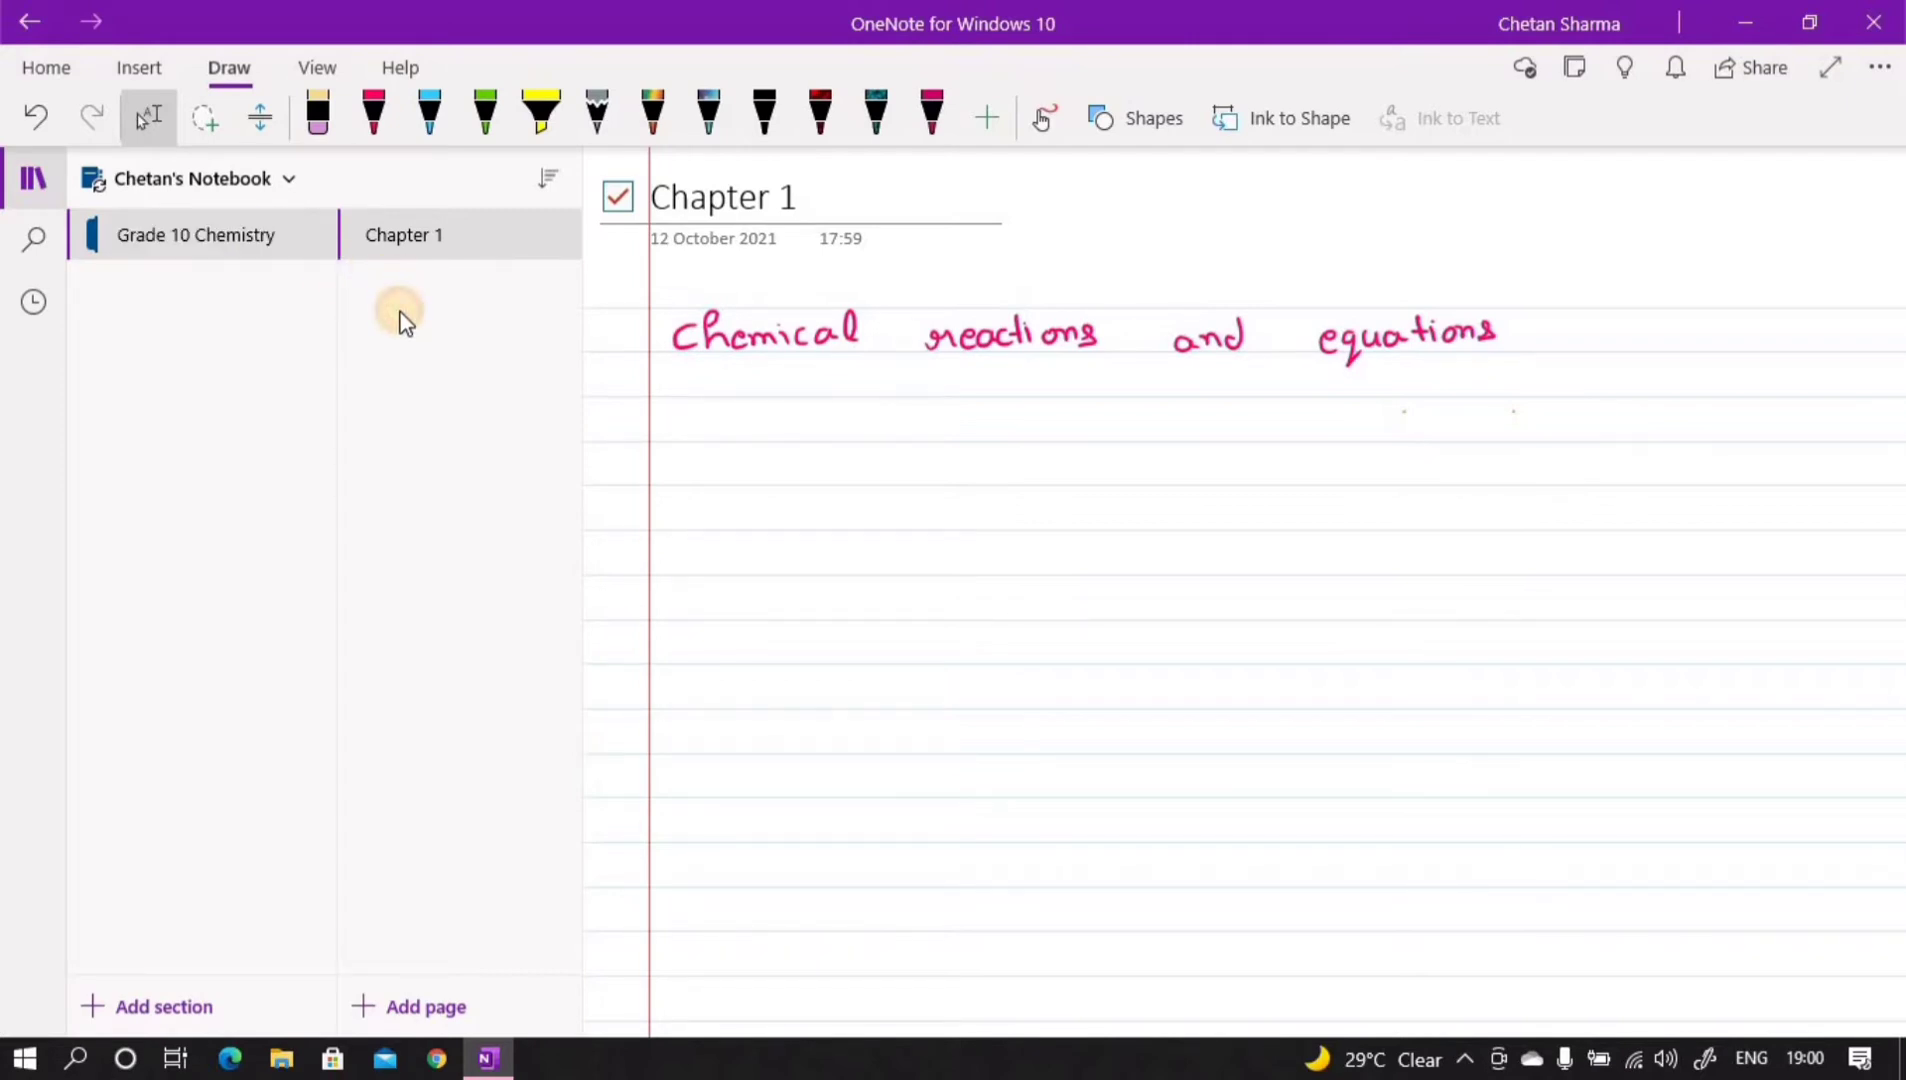
# Rename the section's existing page, re-entering its title as Chapter 1.
pyautogui.click(401, 240)
pyautogui.rightClick(401, 240)
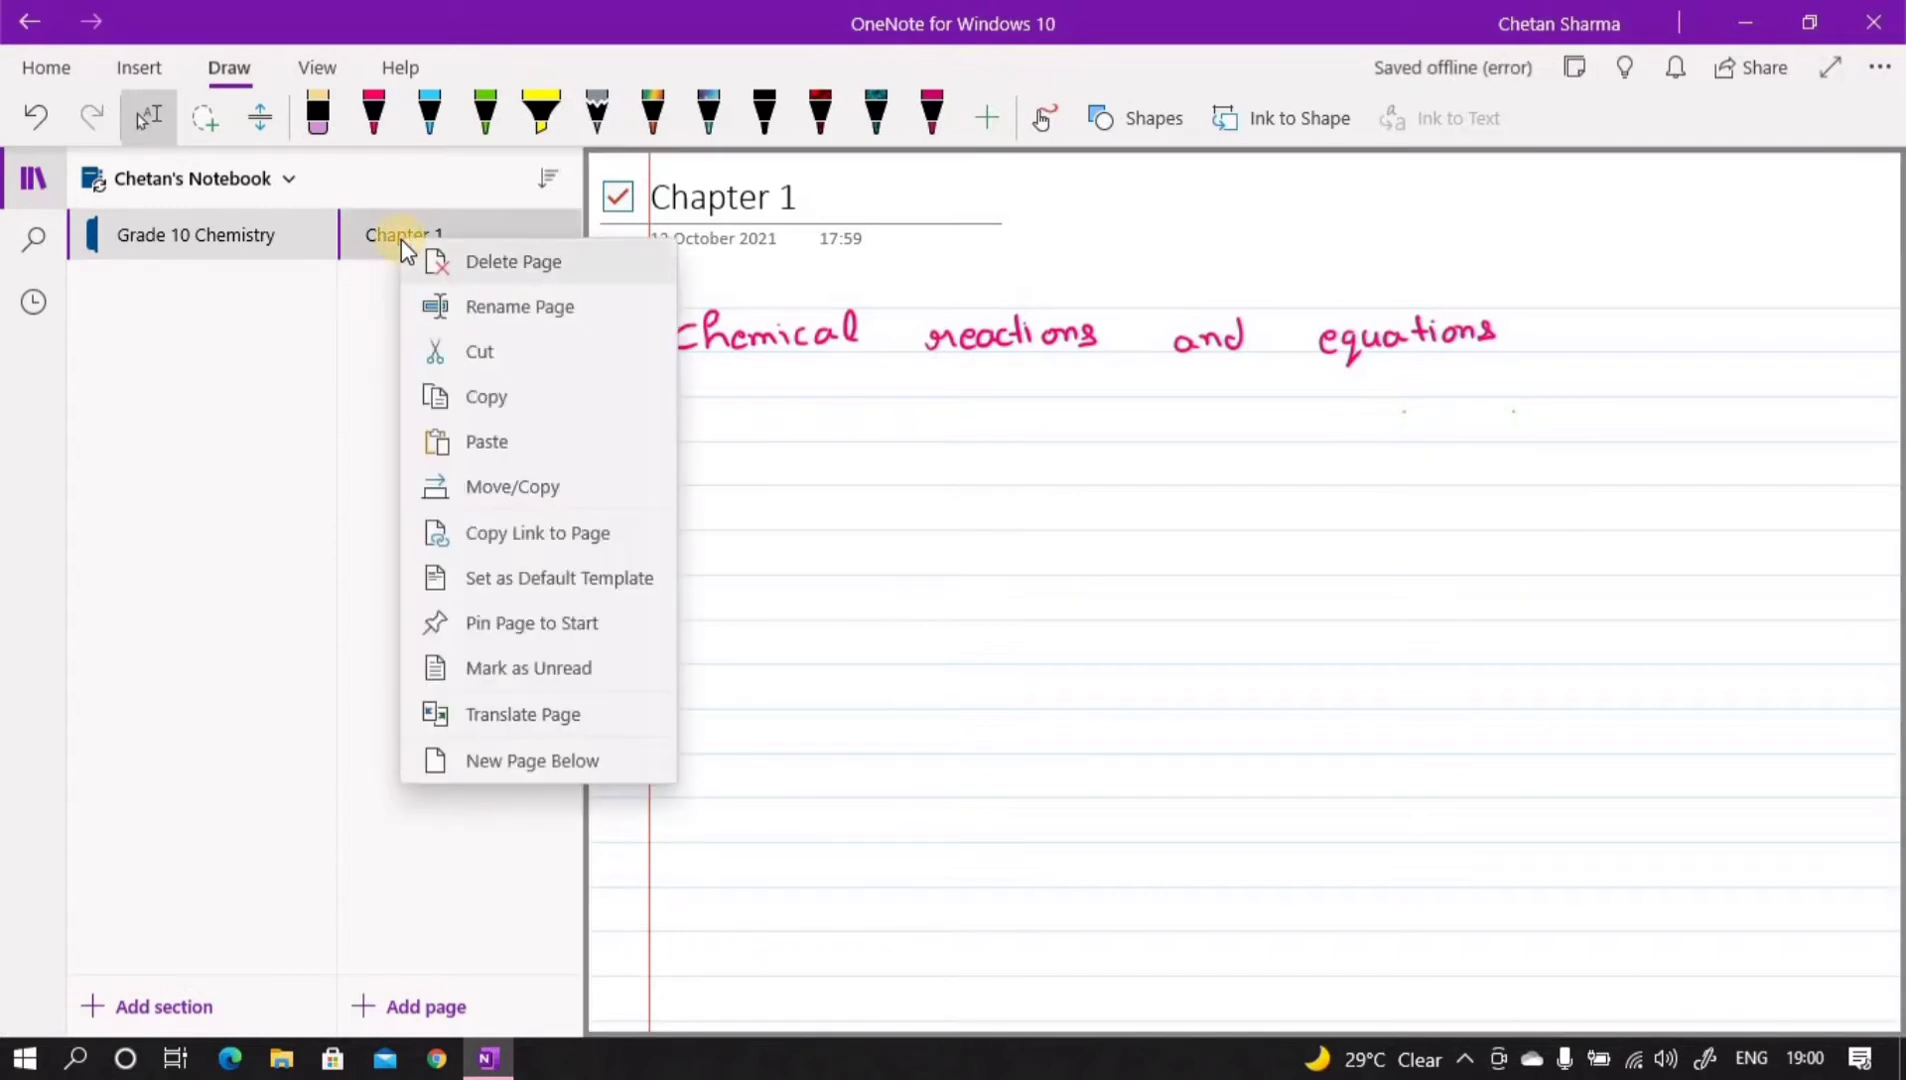
pyautogui.click(475, 308)
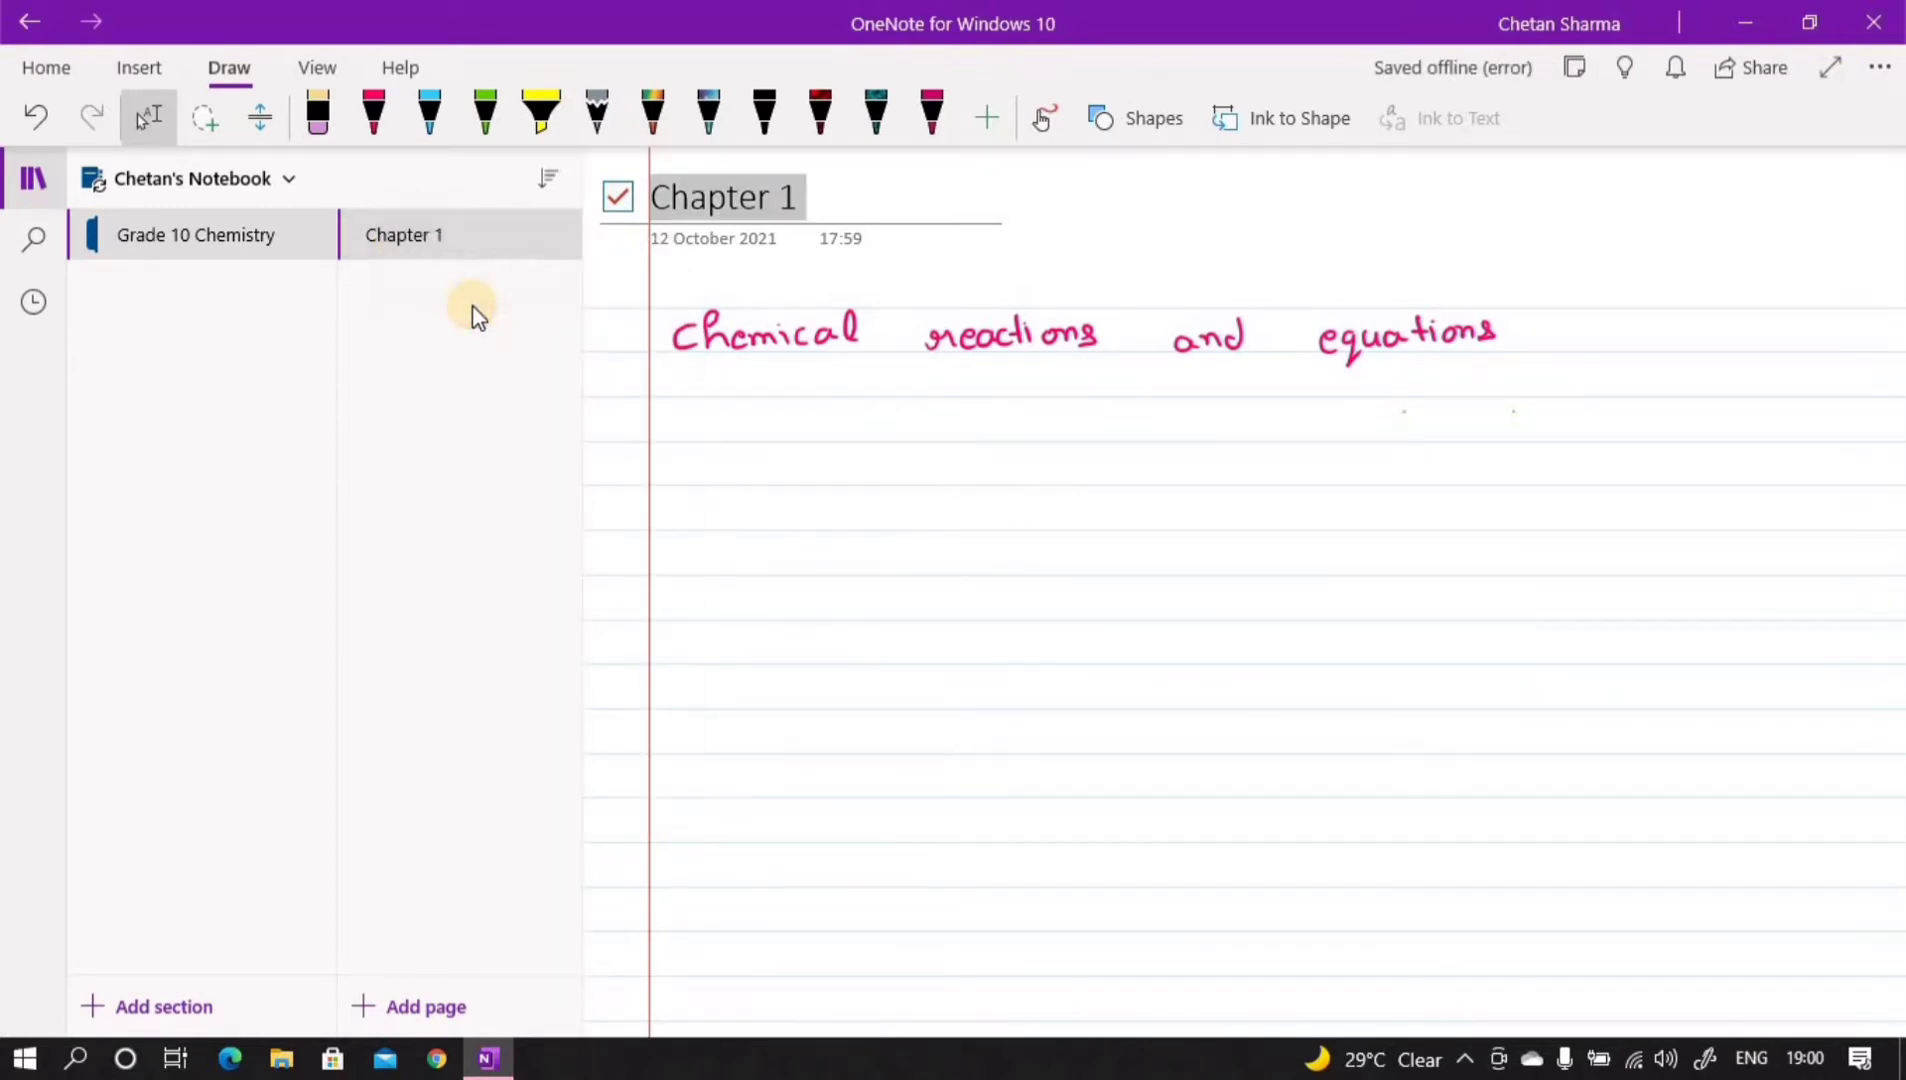
pyautogui.click(849, 196)
pyautogui.press('BackSpace')
pyautogui.press('BackSpace')
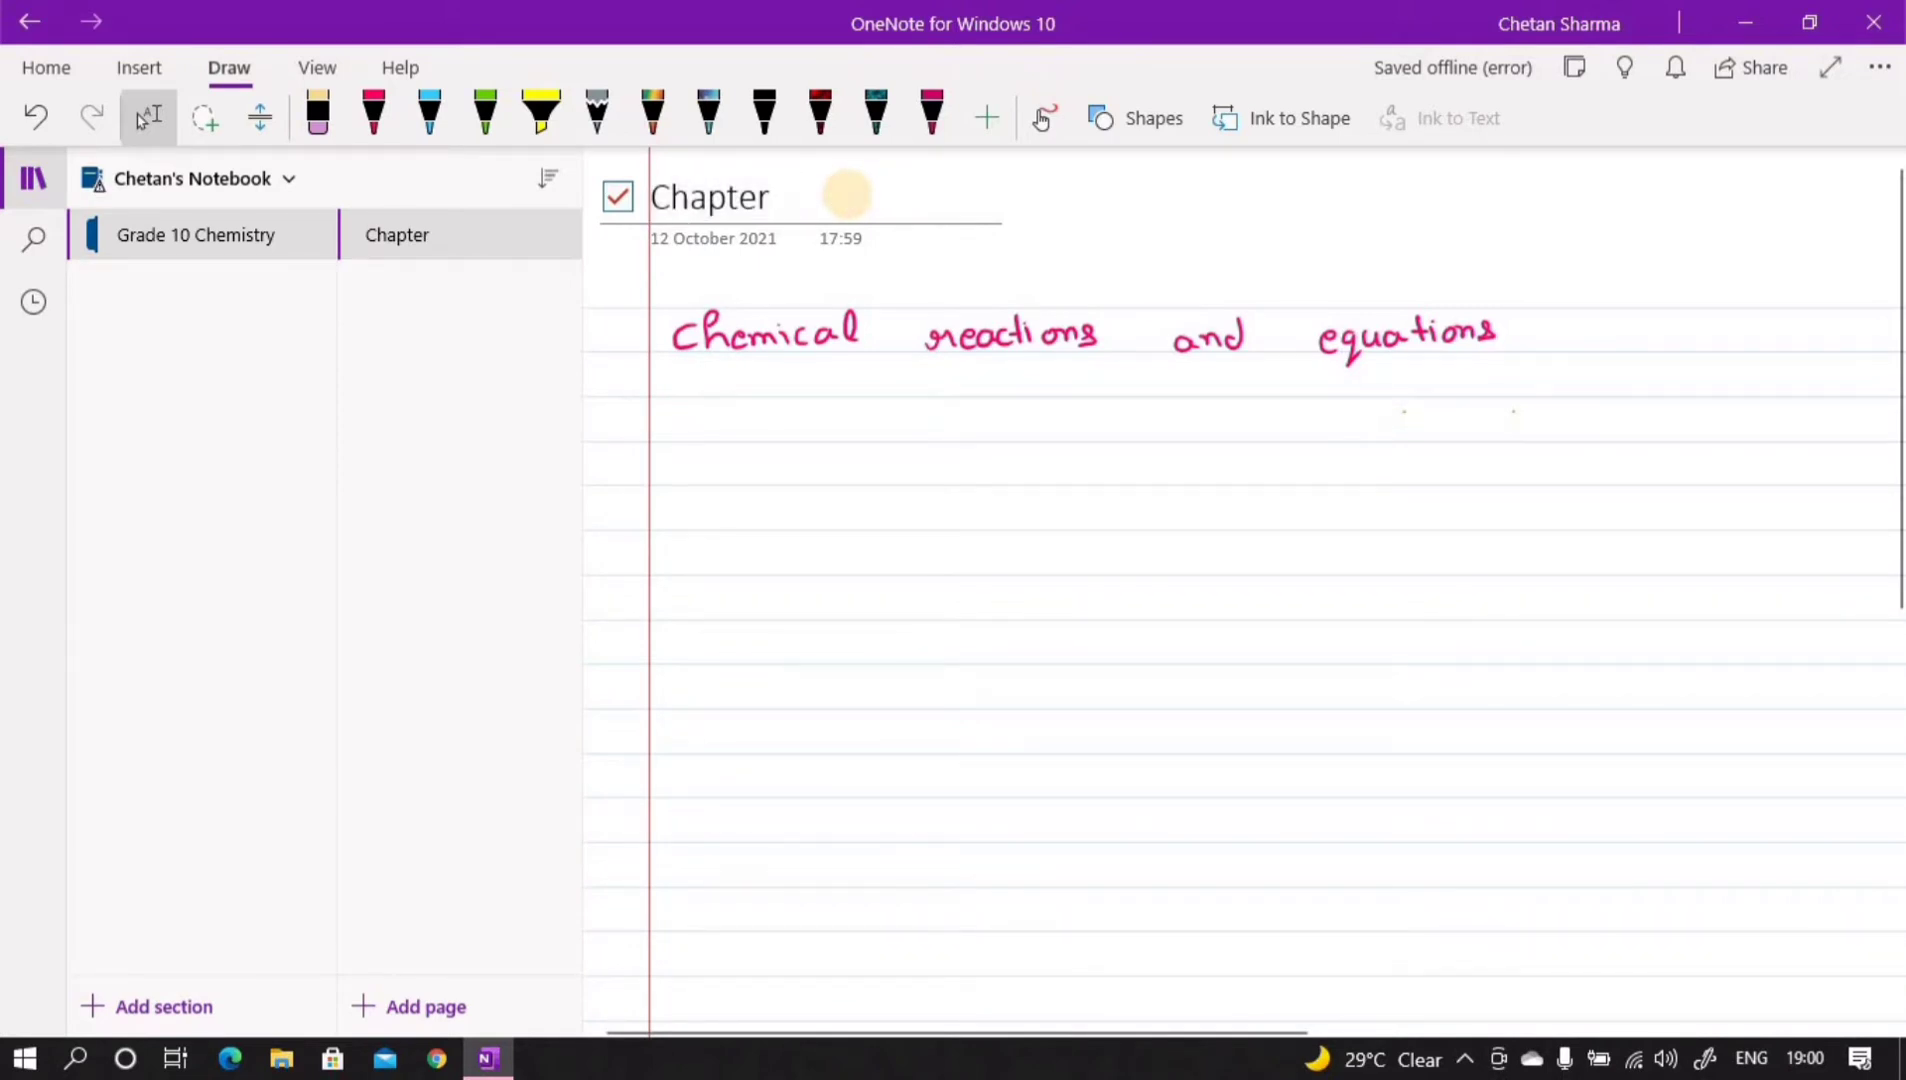
pyautogui.write('1')
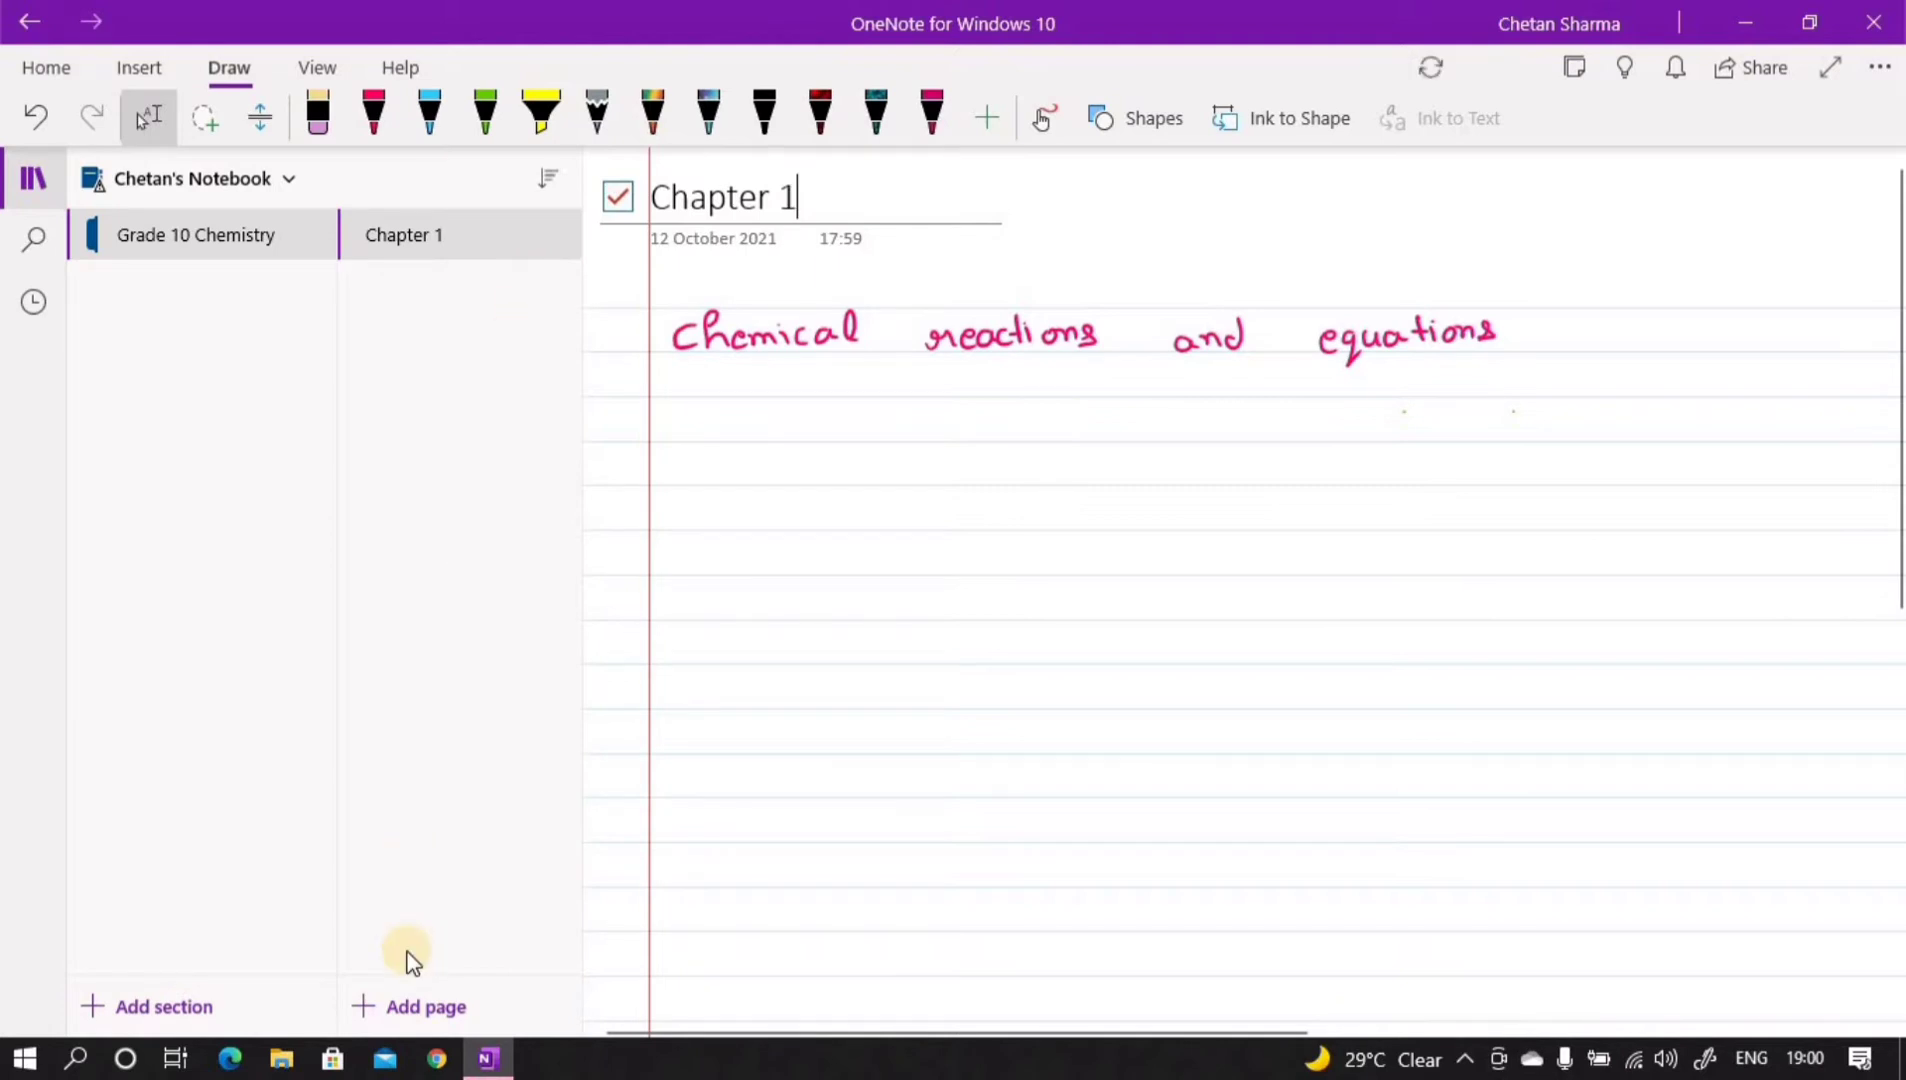
# Add a page titled Chapter 2 to the Grade 10 Chemistry section and apply ruled lines to it.
pyautogui.click(418, 1006)
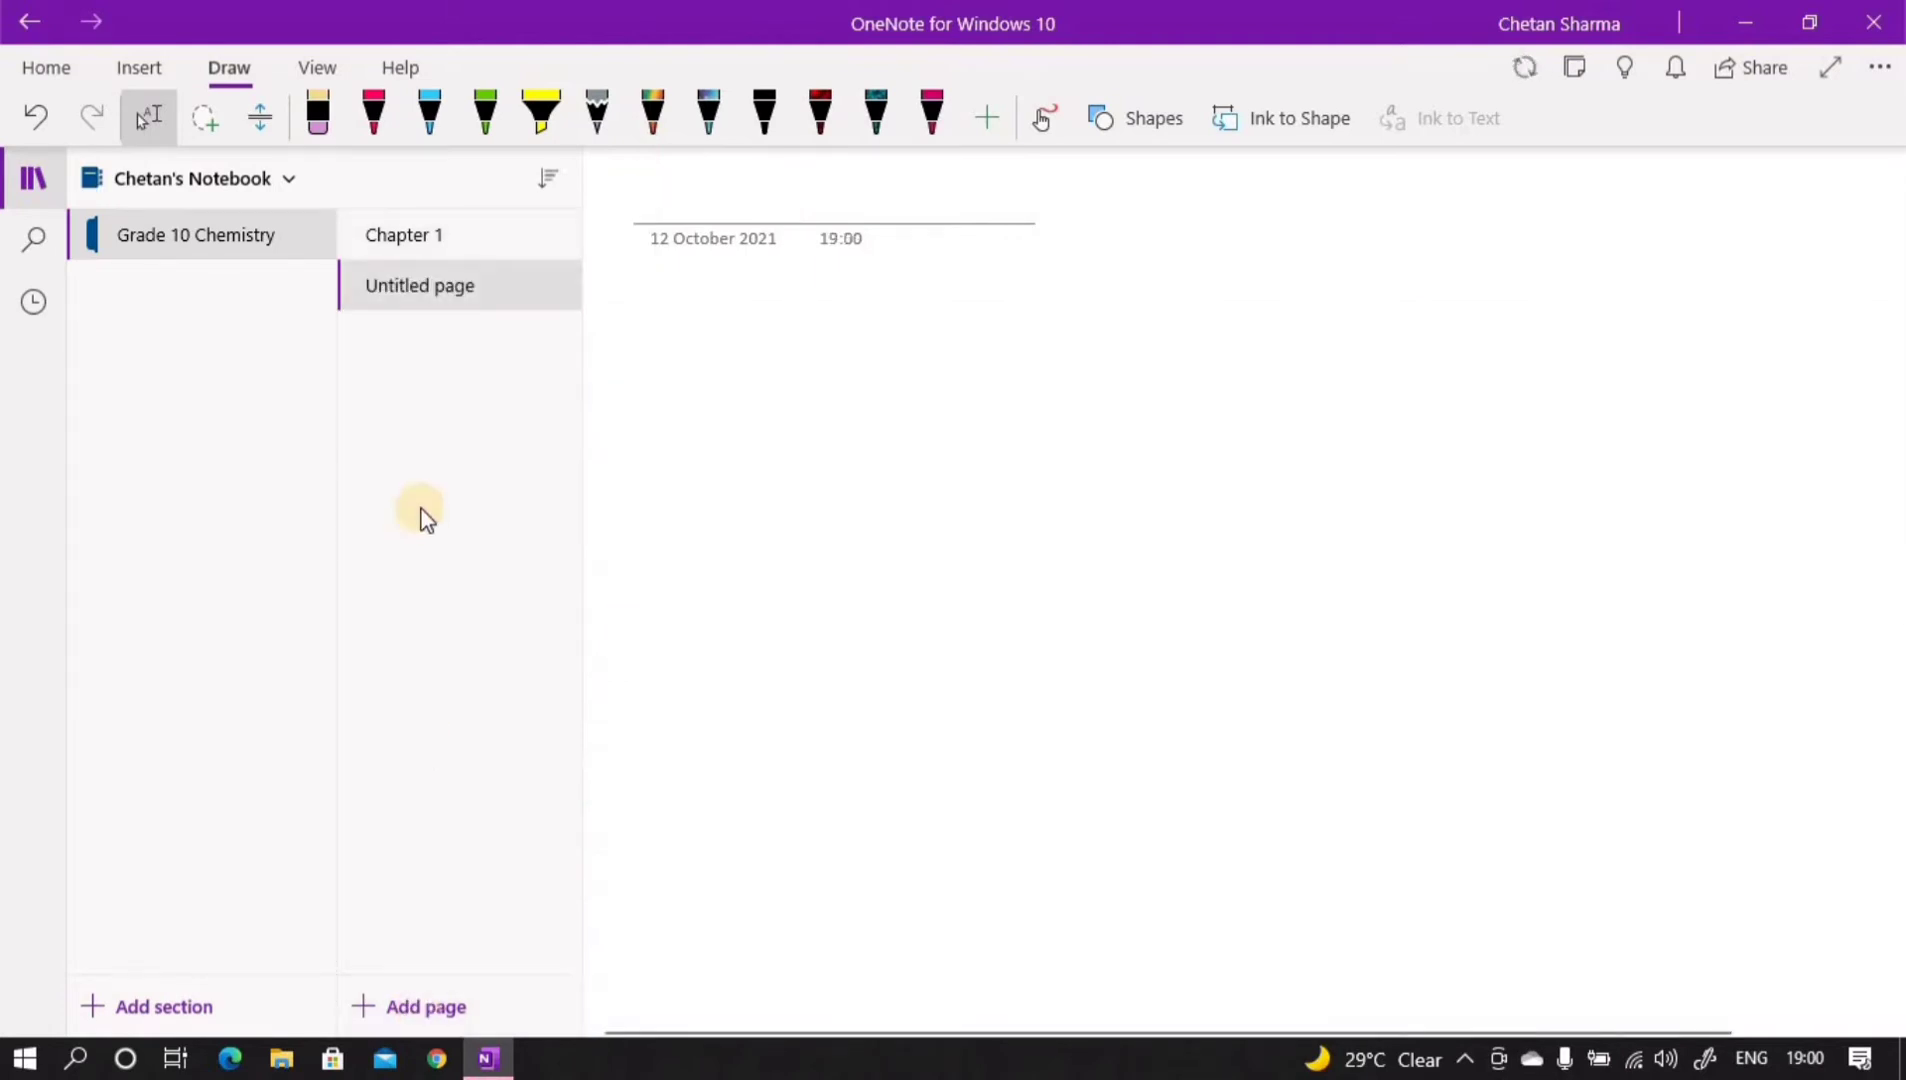
pyautogui.write('Chapter 2')
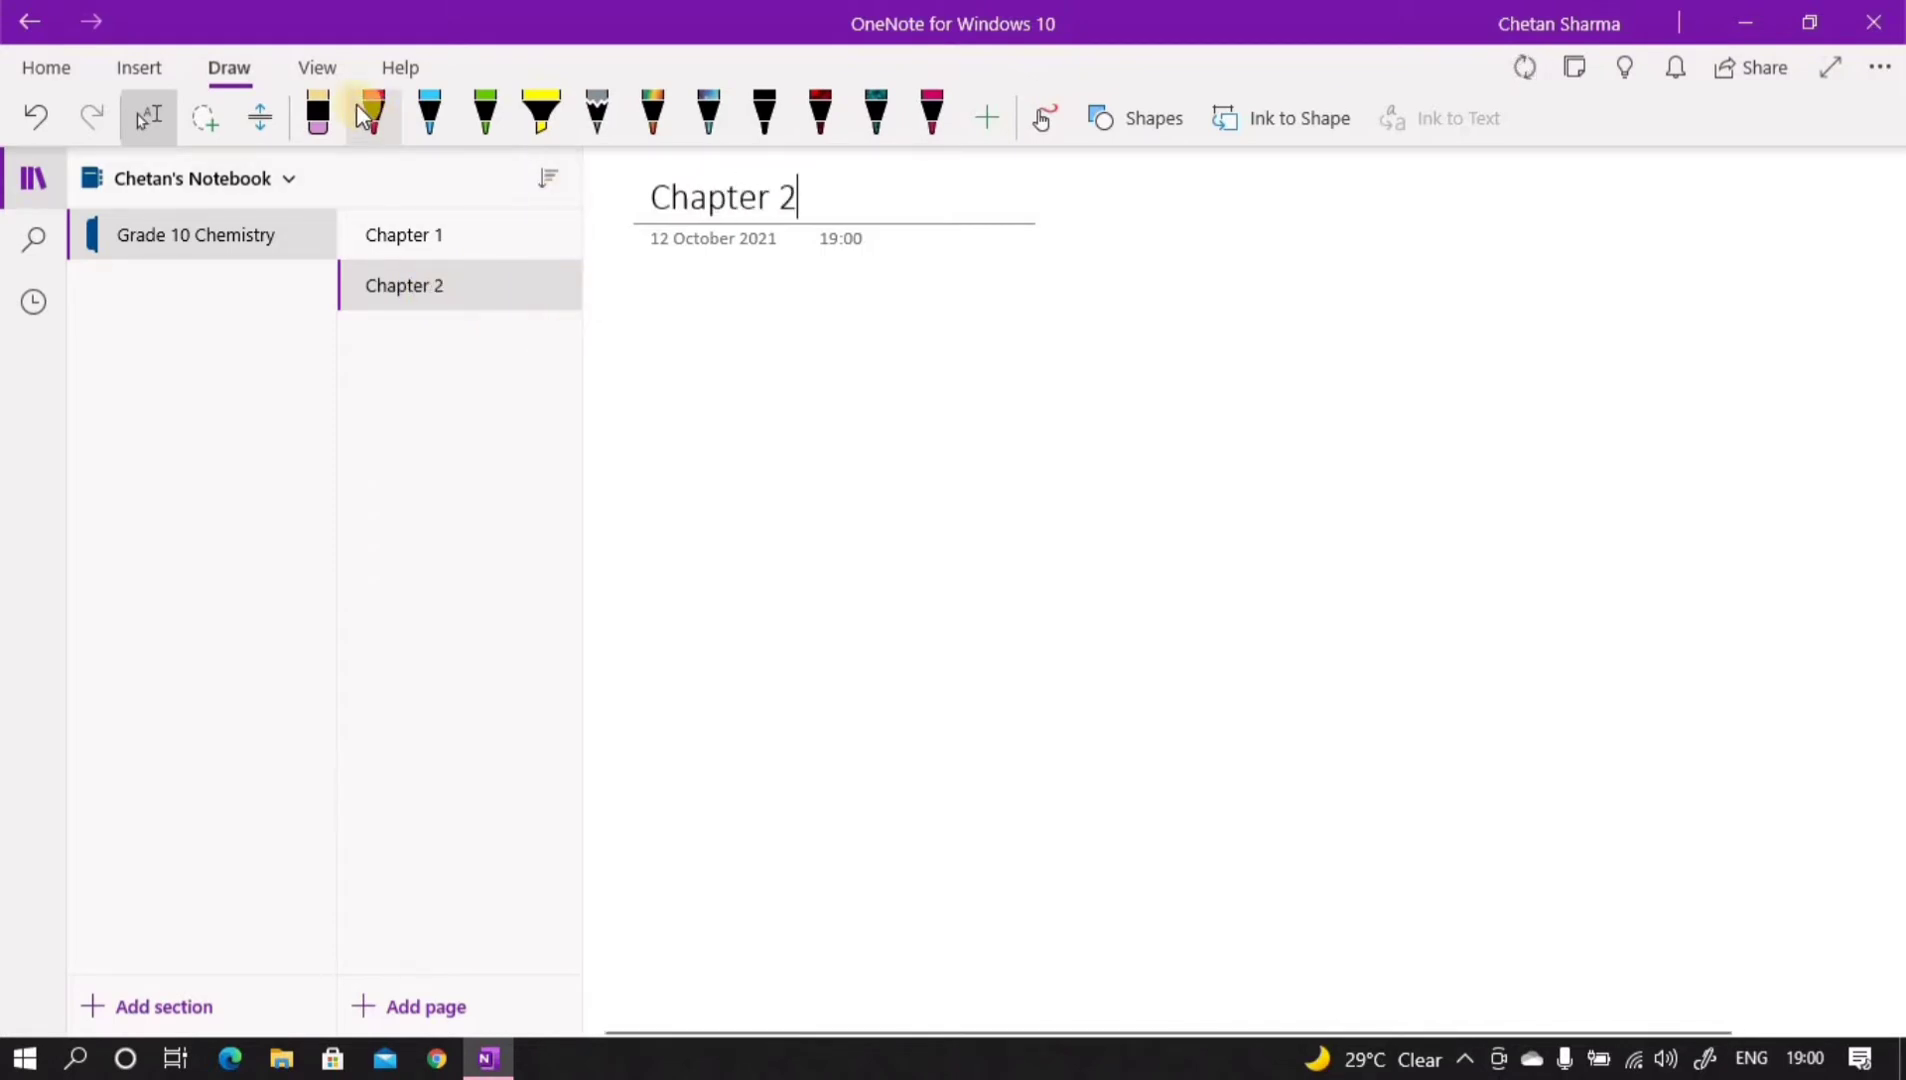
pyautogui.click(327, 68)
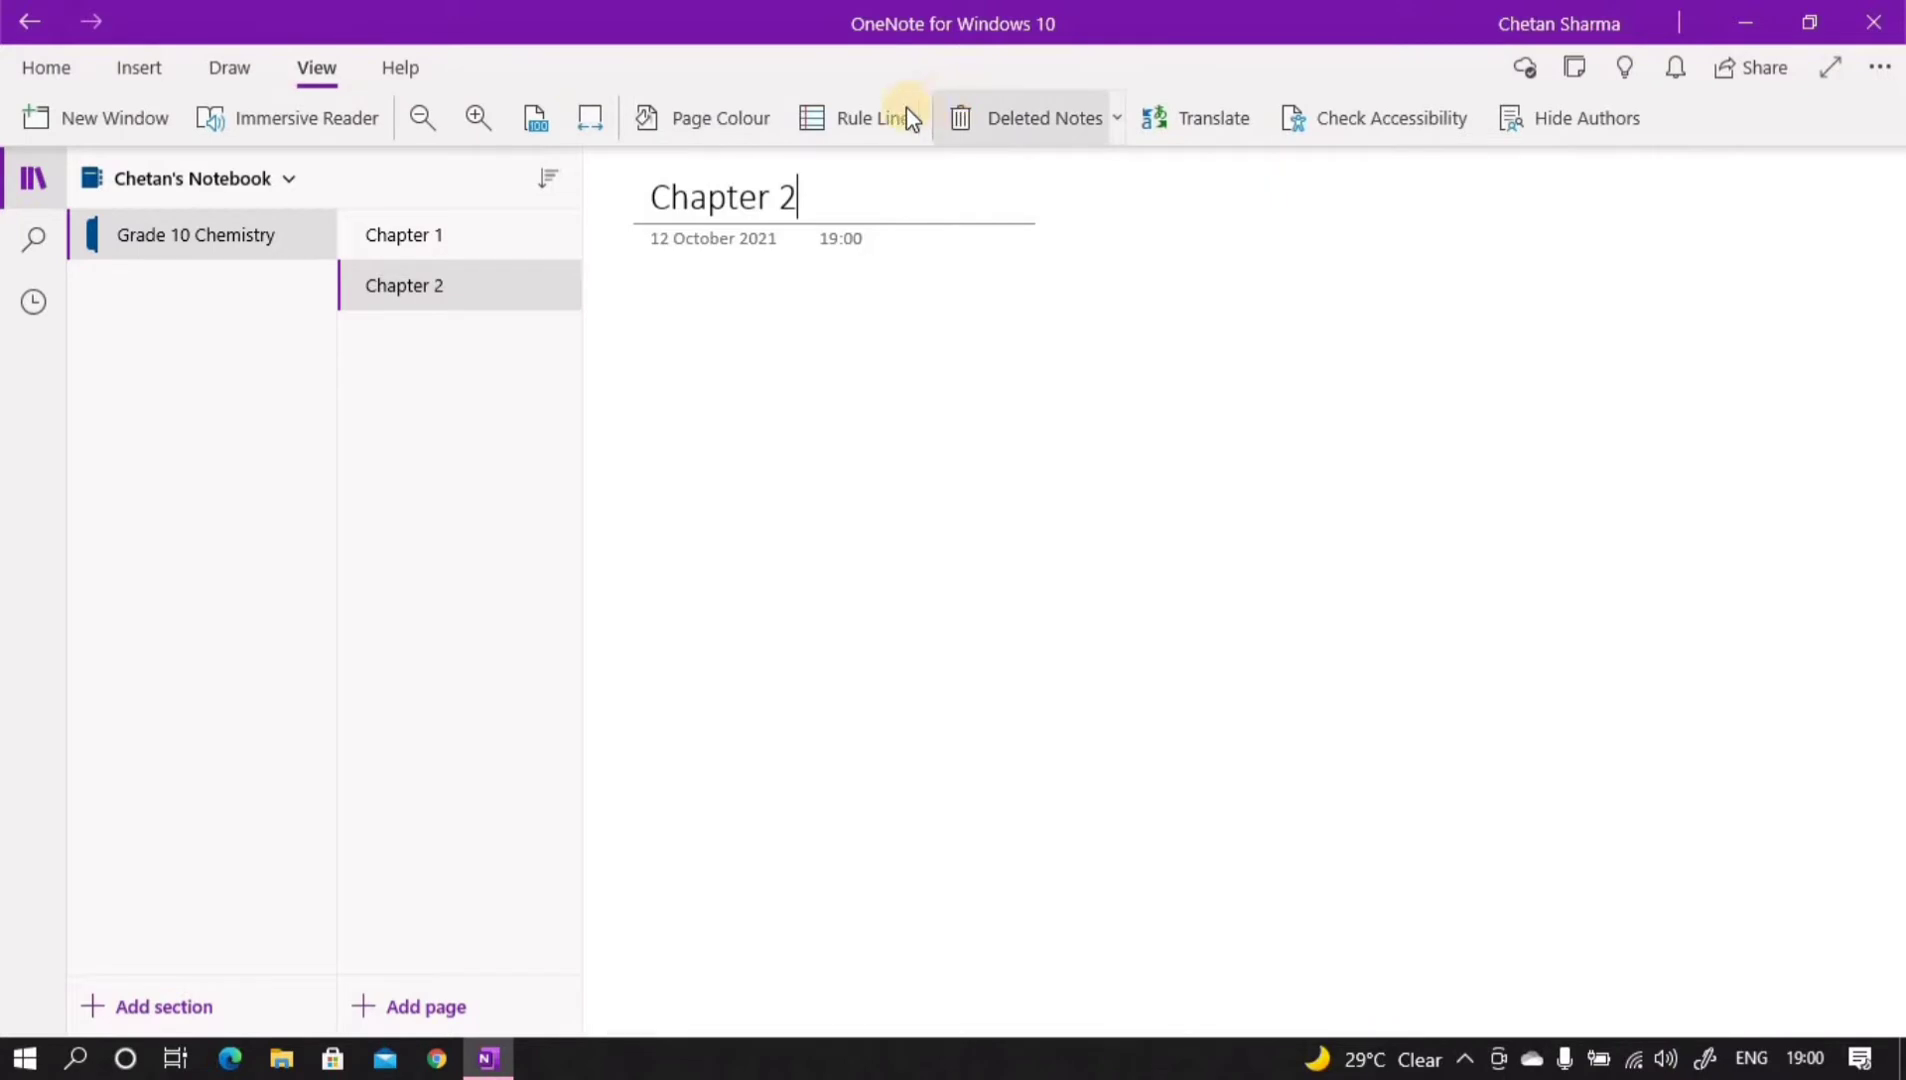
pyautogui.click(910, 118)
pyautogui.click(893, 212)
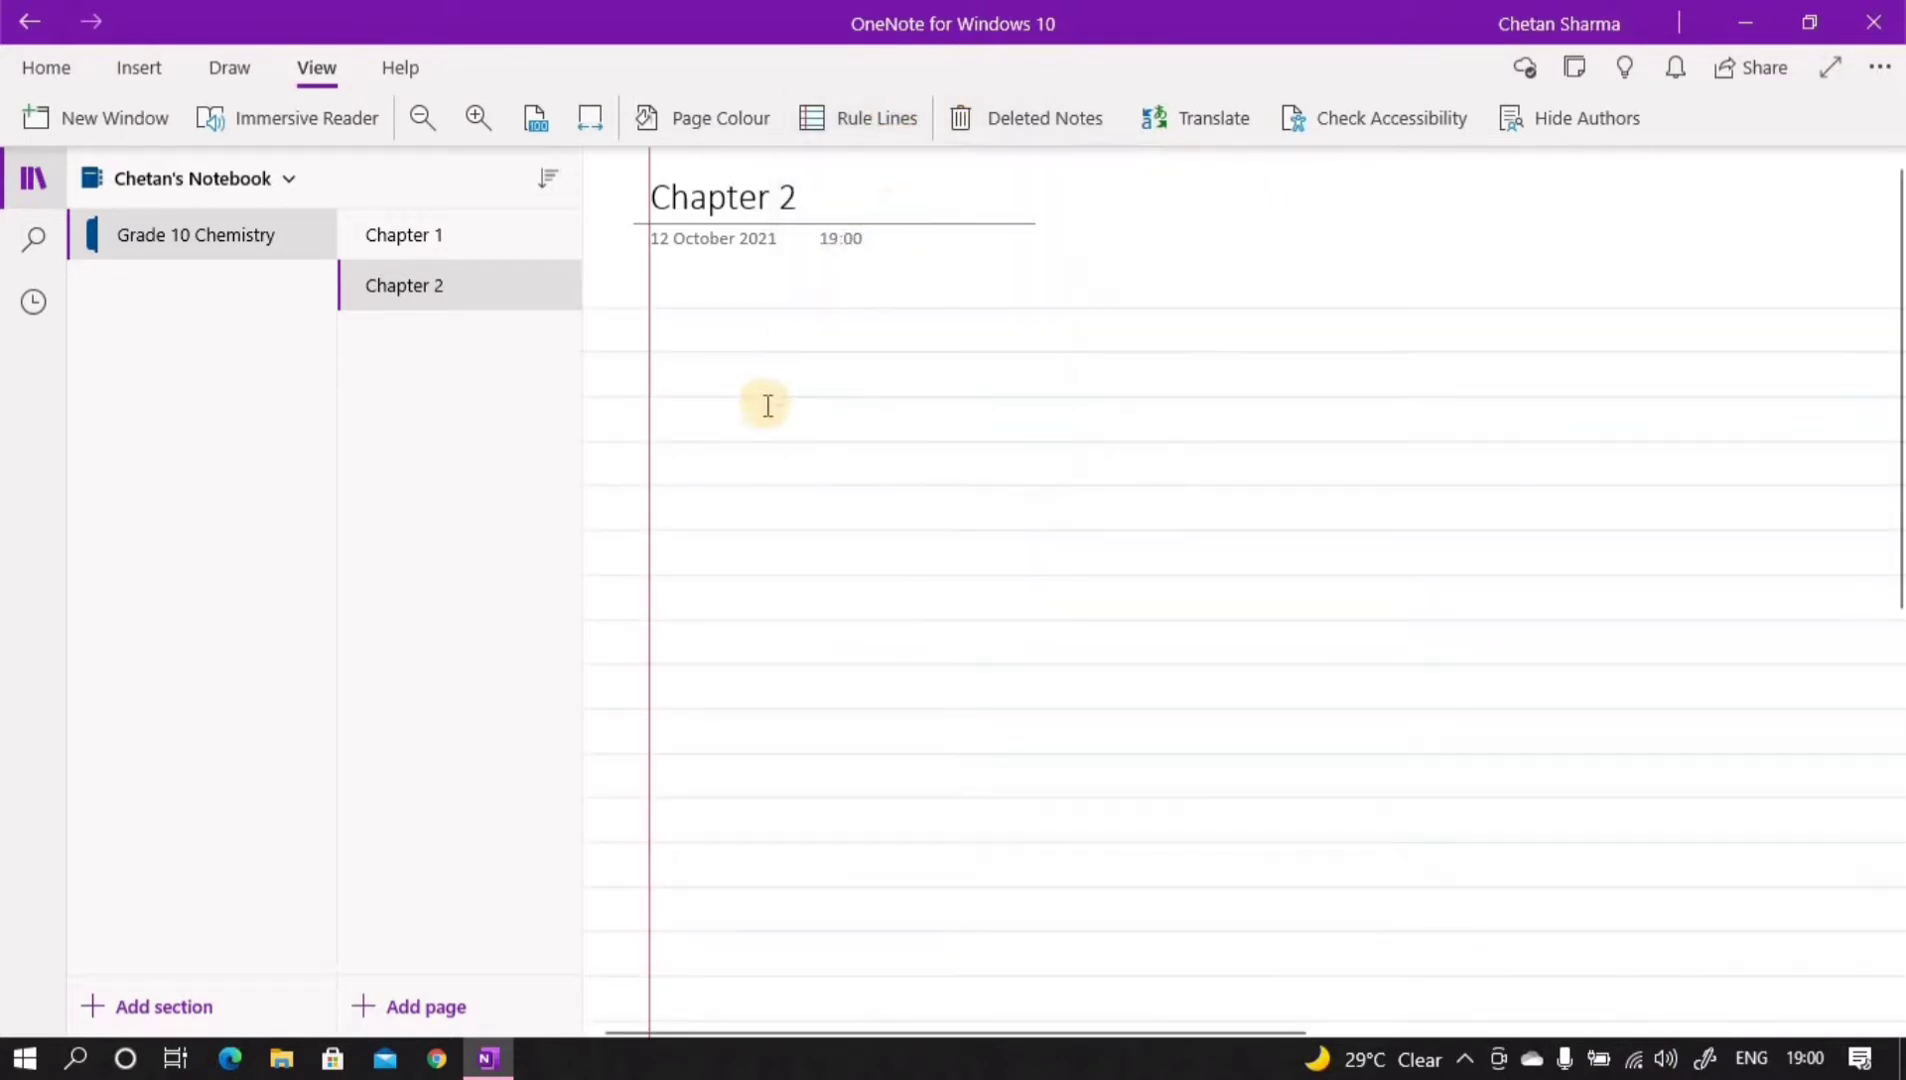
pyautogui.click(432, 236)
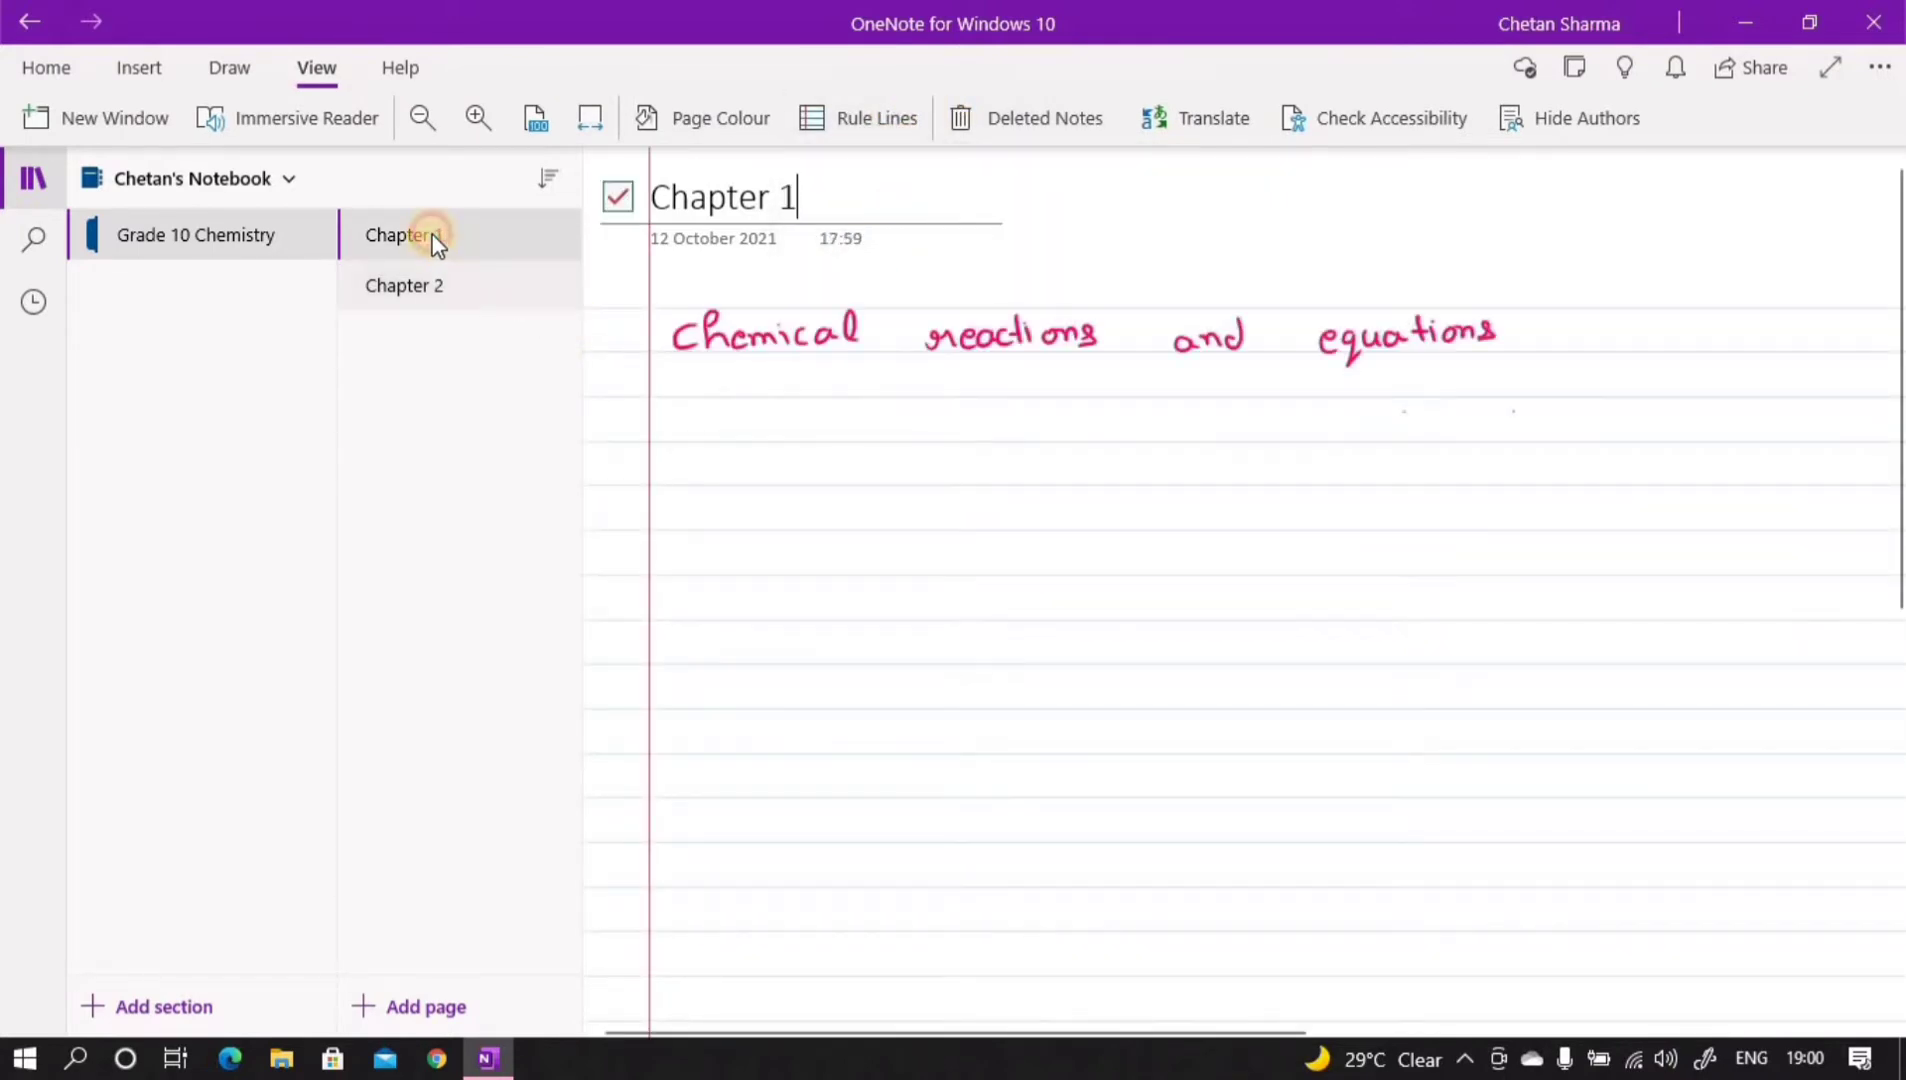
pyautogui.click(424, 283)
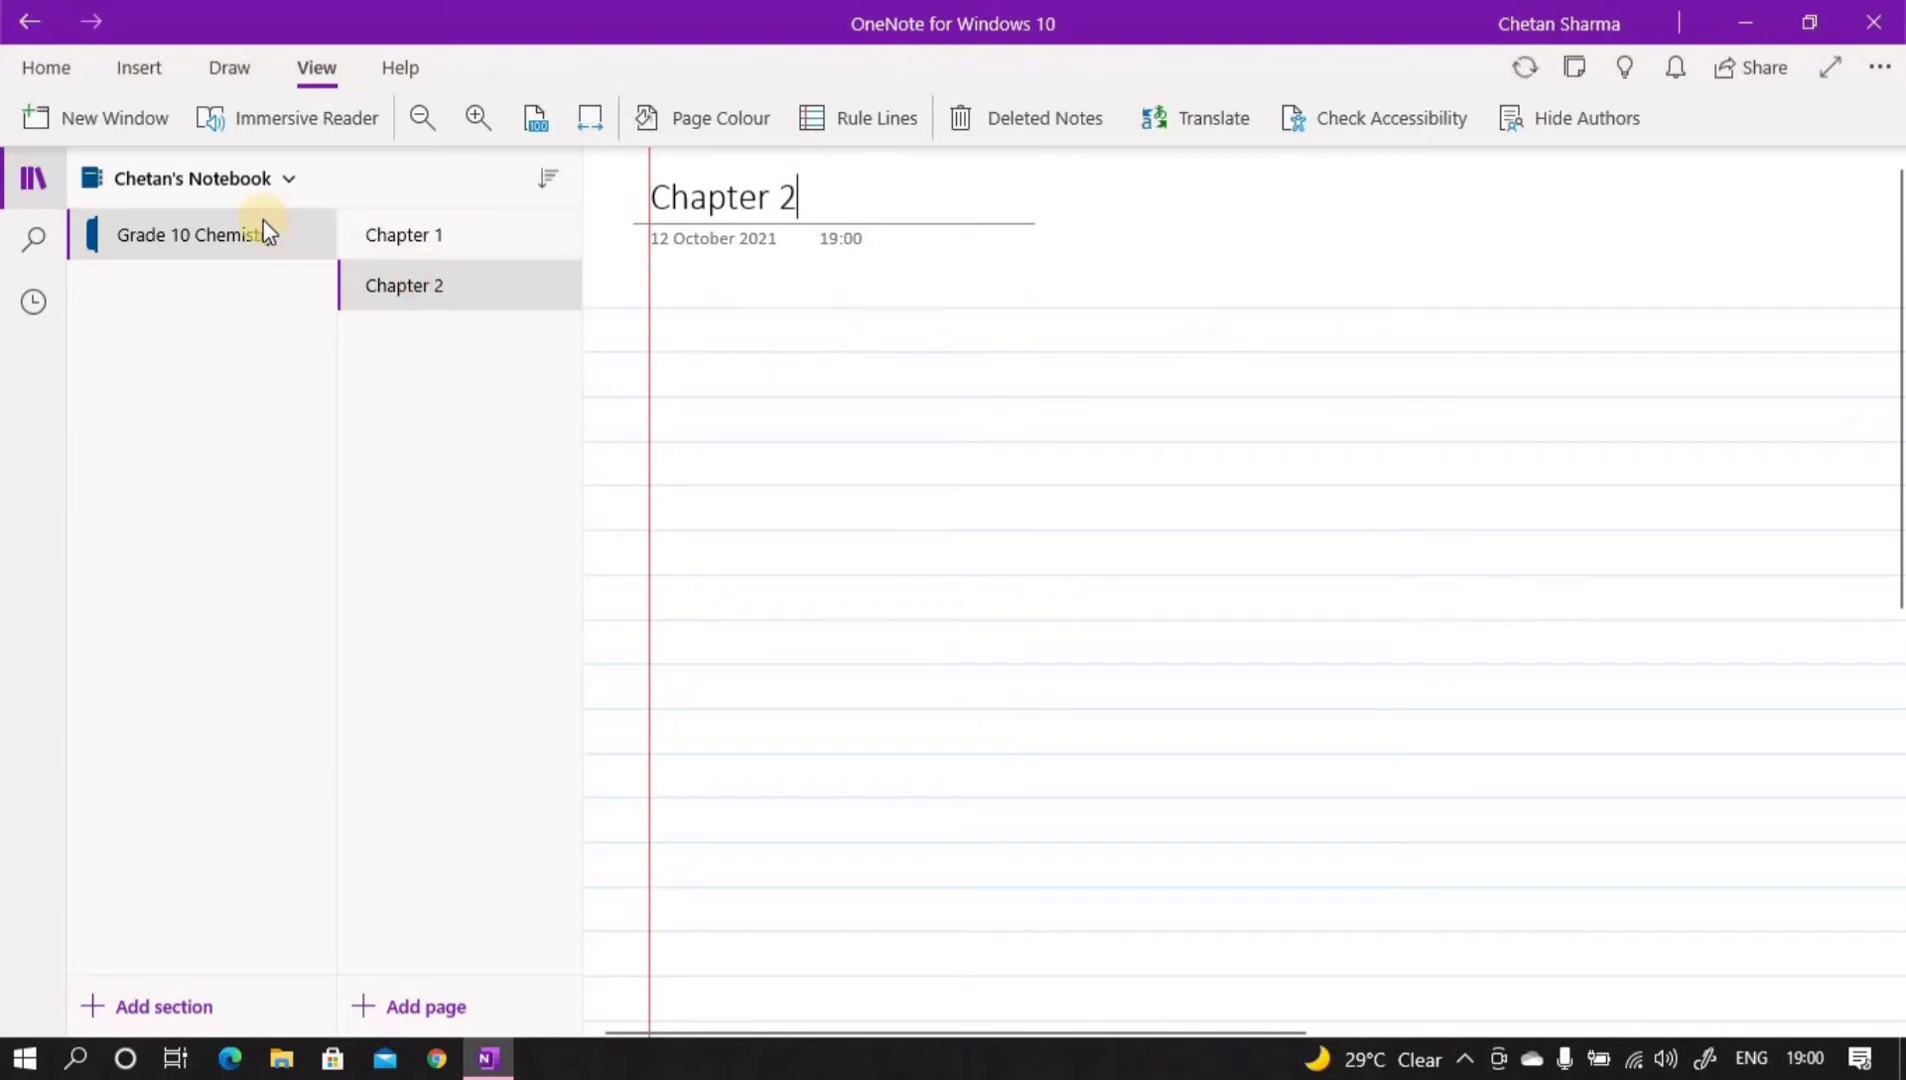
# Add a new section named Grade 10 Bio to the notebook.
pyautogui.click(168, 1002)
pyautogui.write('G')
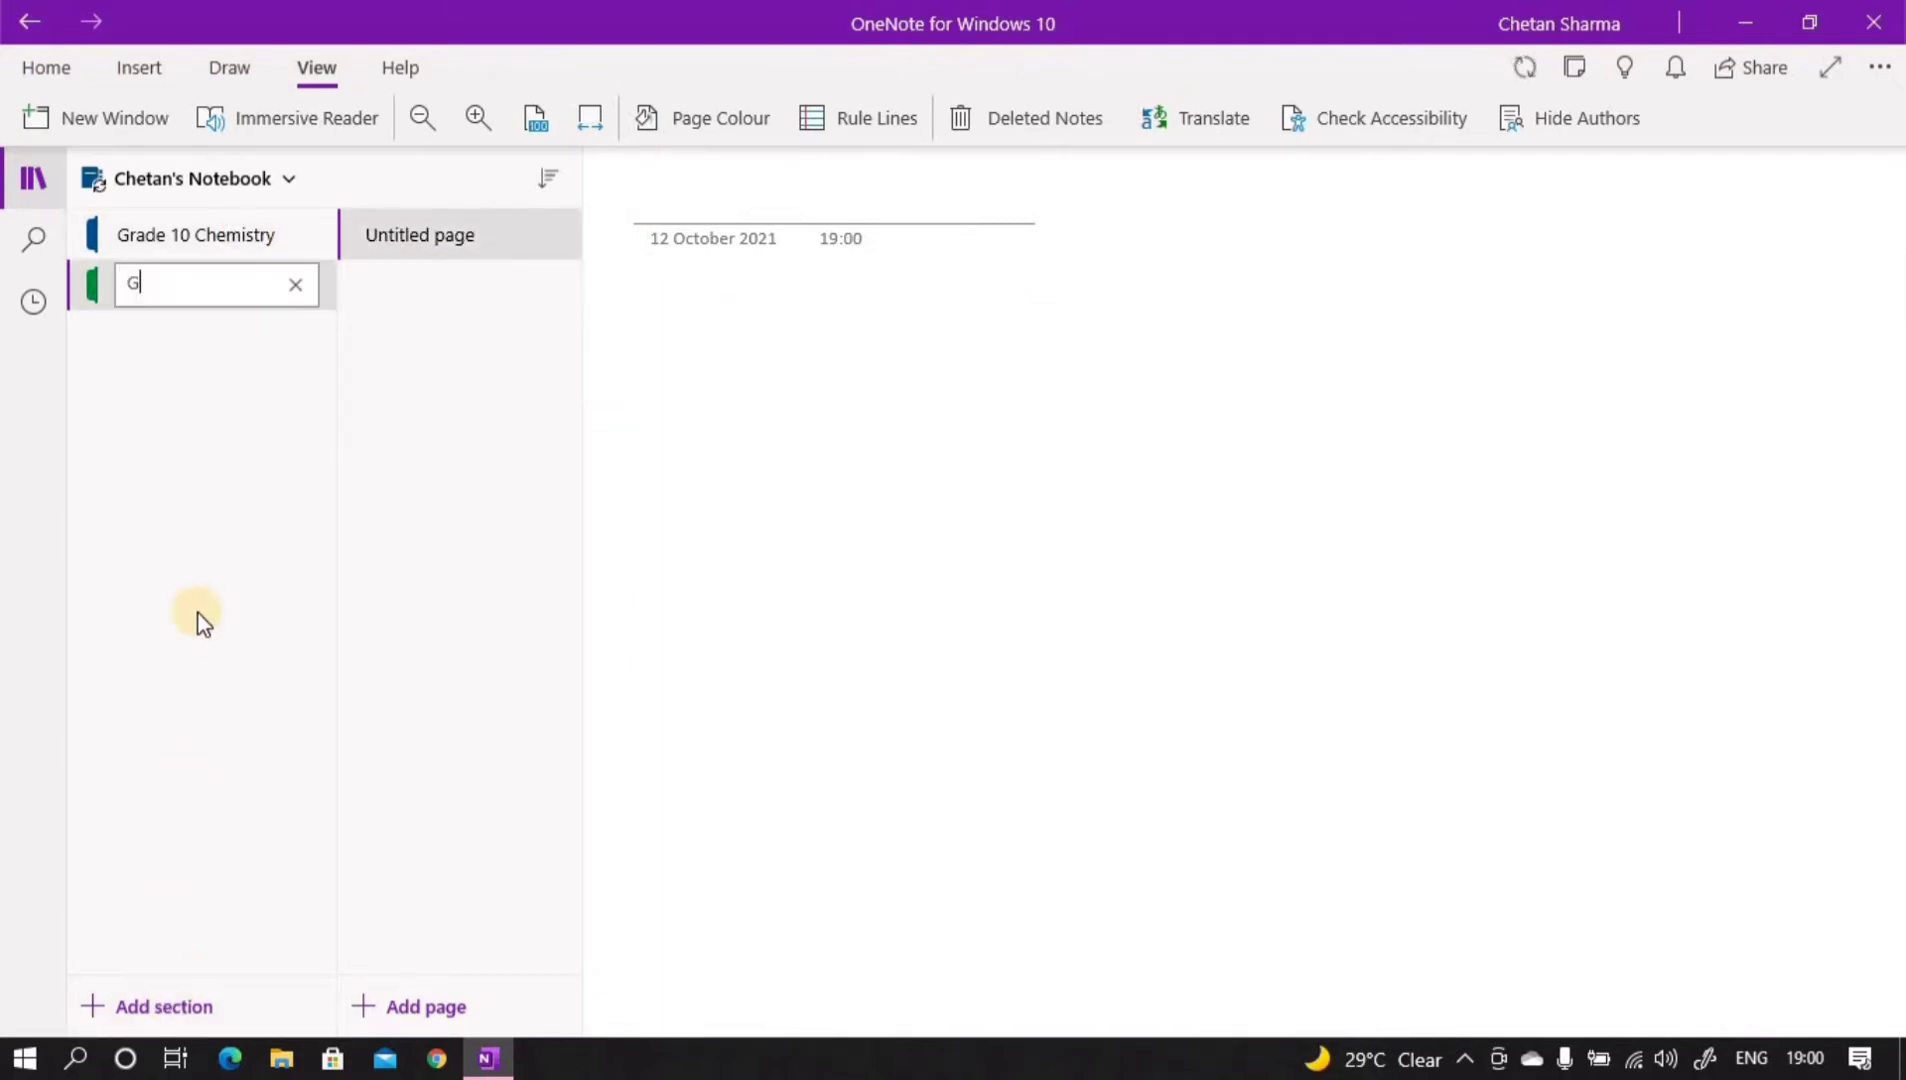
pyautogui.write('rade 10 Bio')
pyautogui.click(441, 563)
# Open Chapter 1 of Grade 10 Chemistry in full screen and handwrite "Chemical change →" in black ink below the pink heading.
pyautogui.click(230, 240)
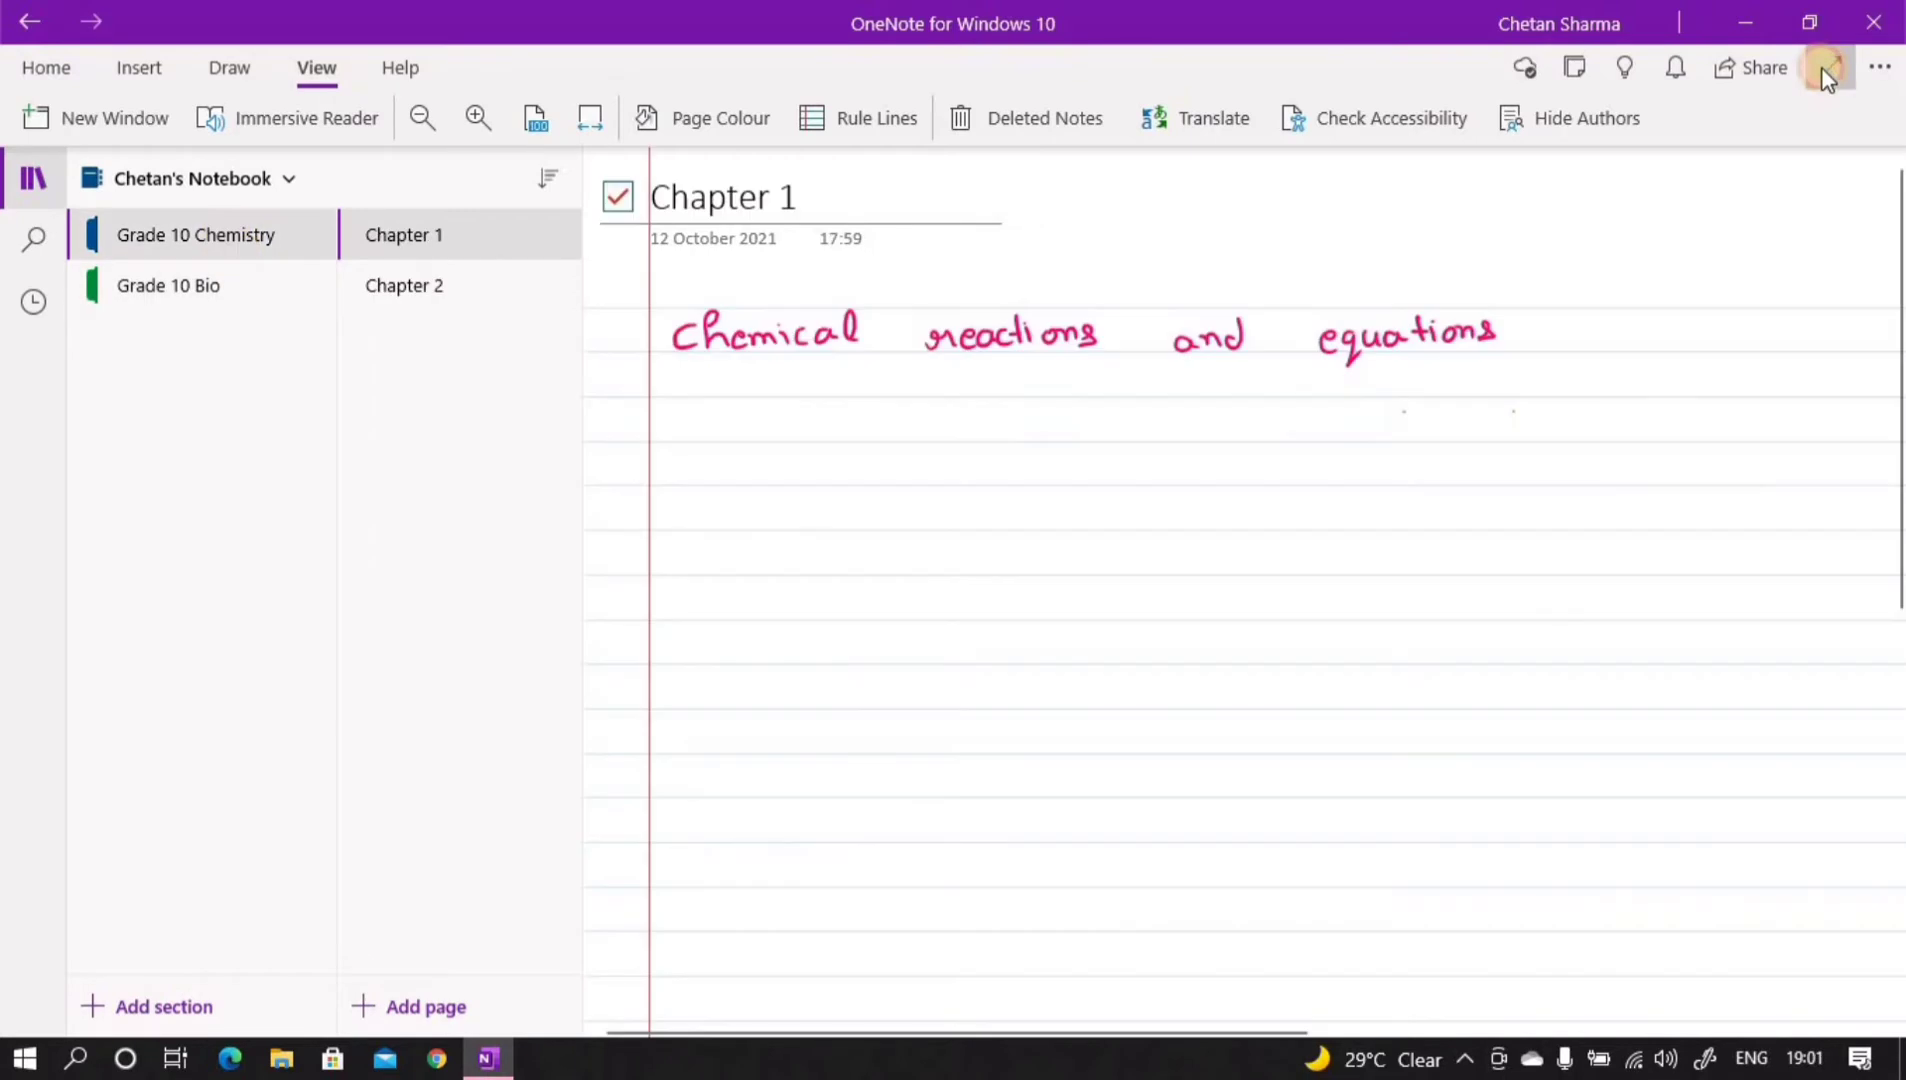
pyautogui.click(1826, 72)
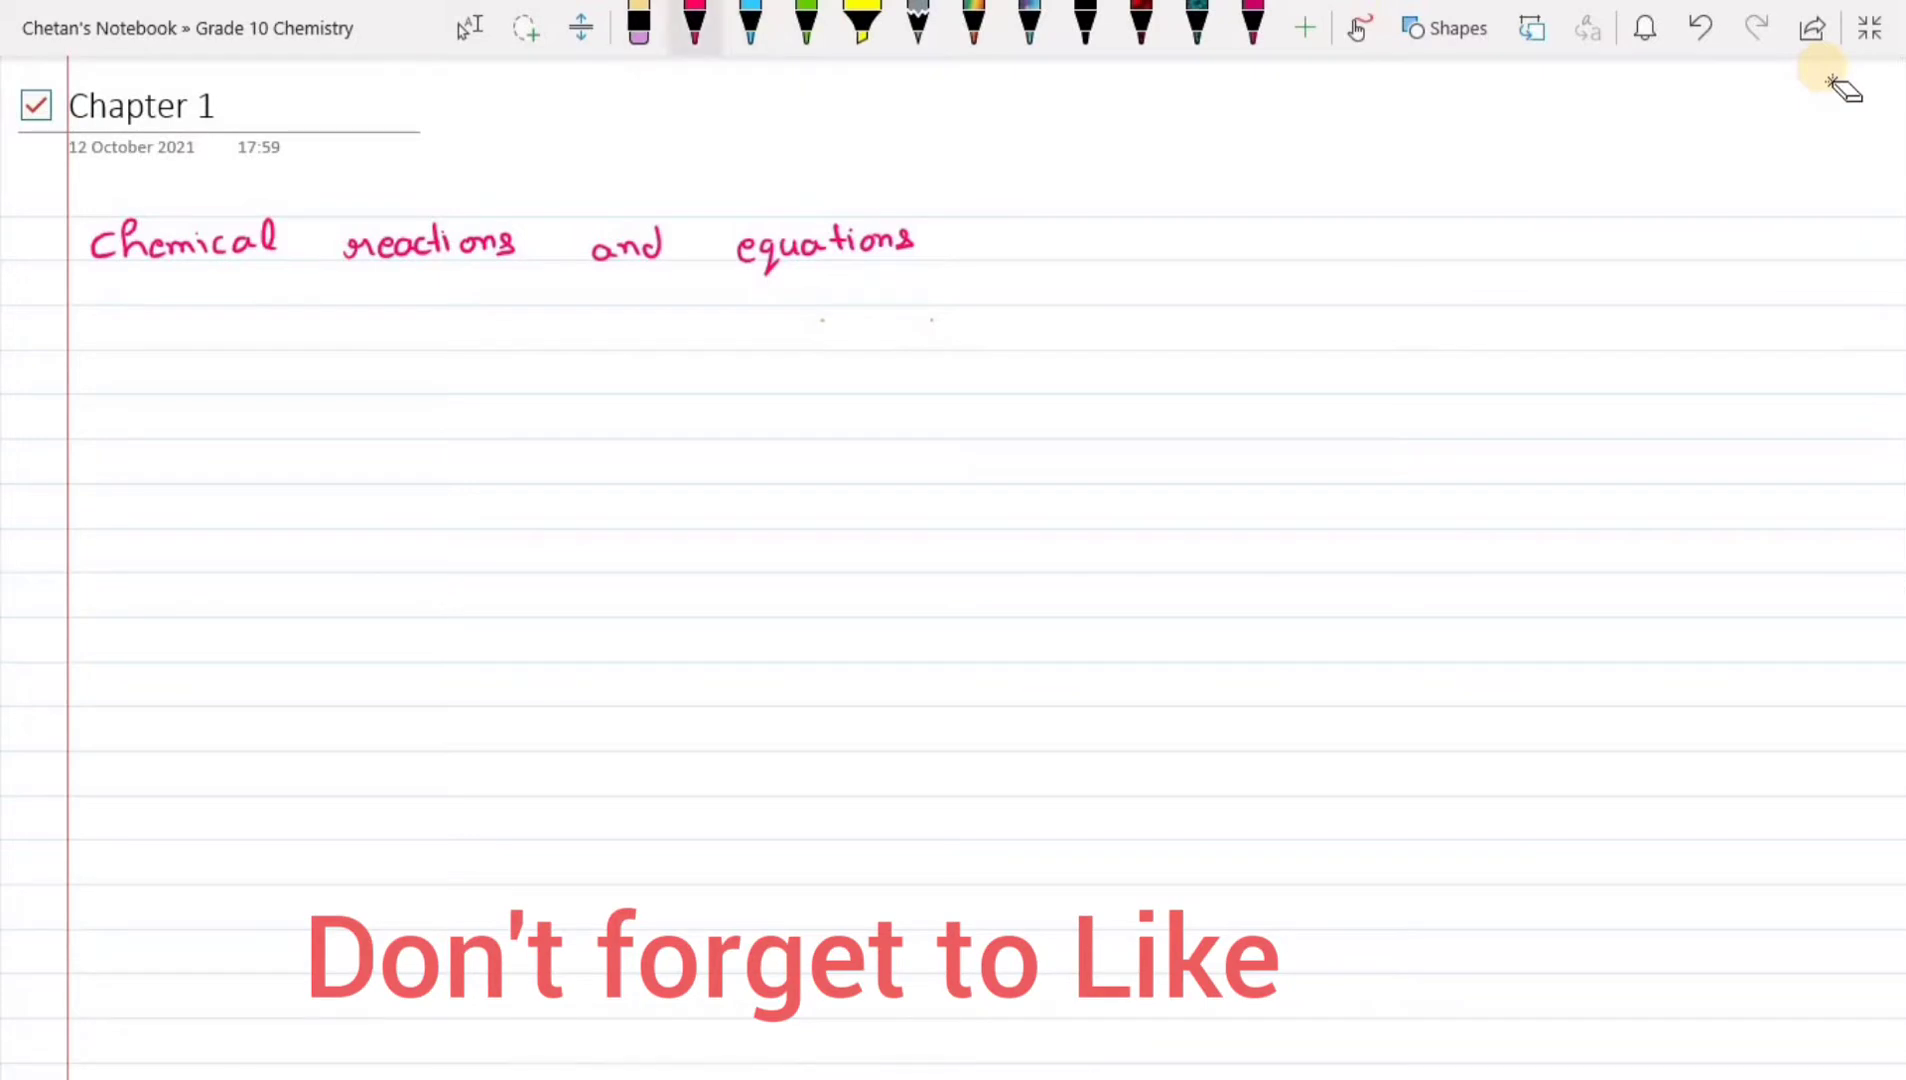
pyautogui.click(1085, 26)
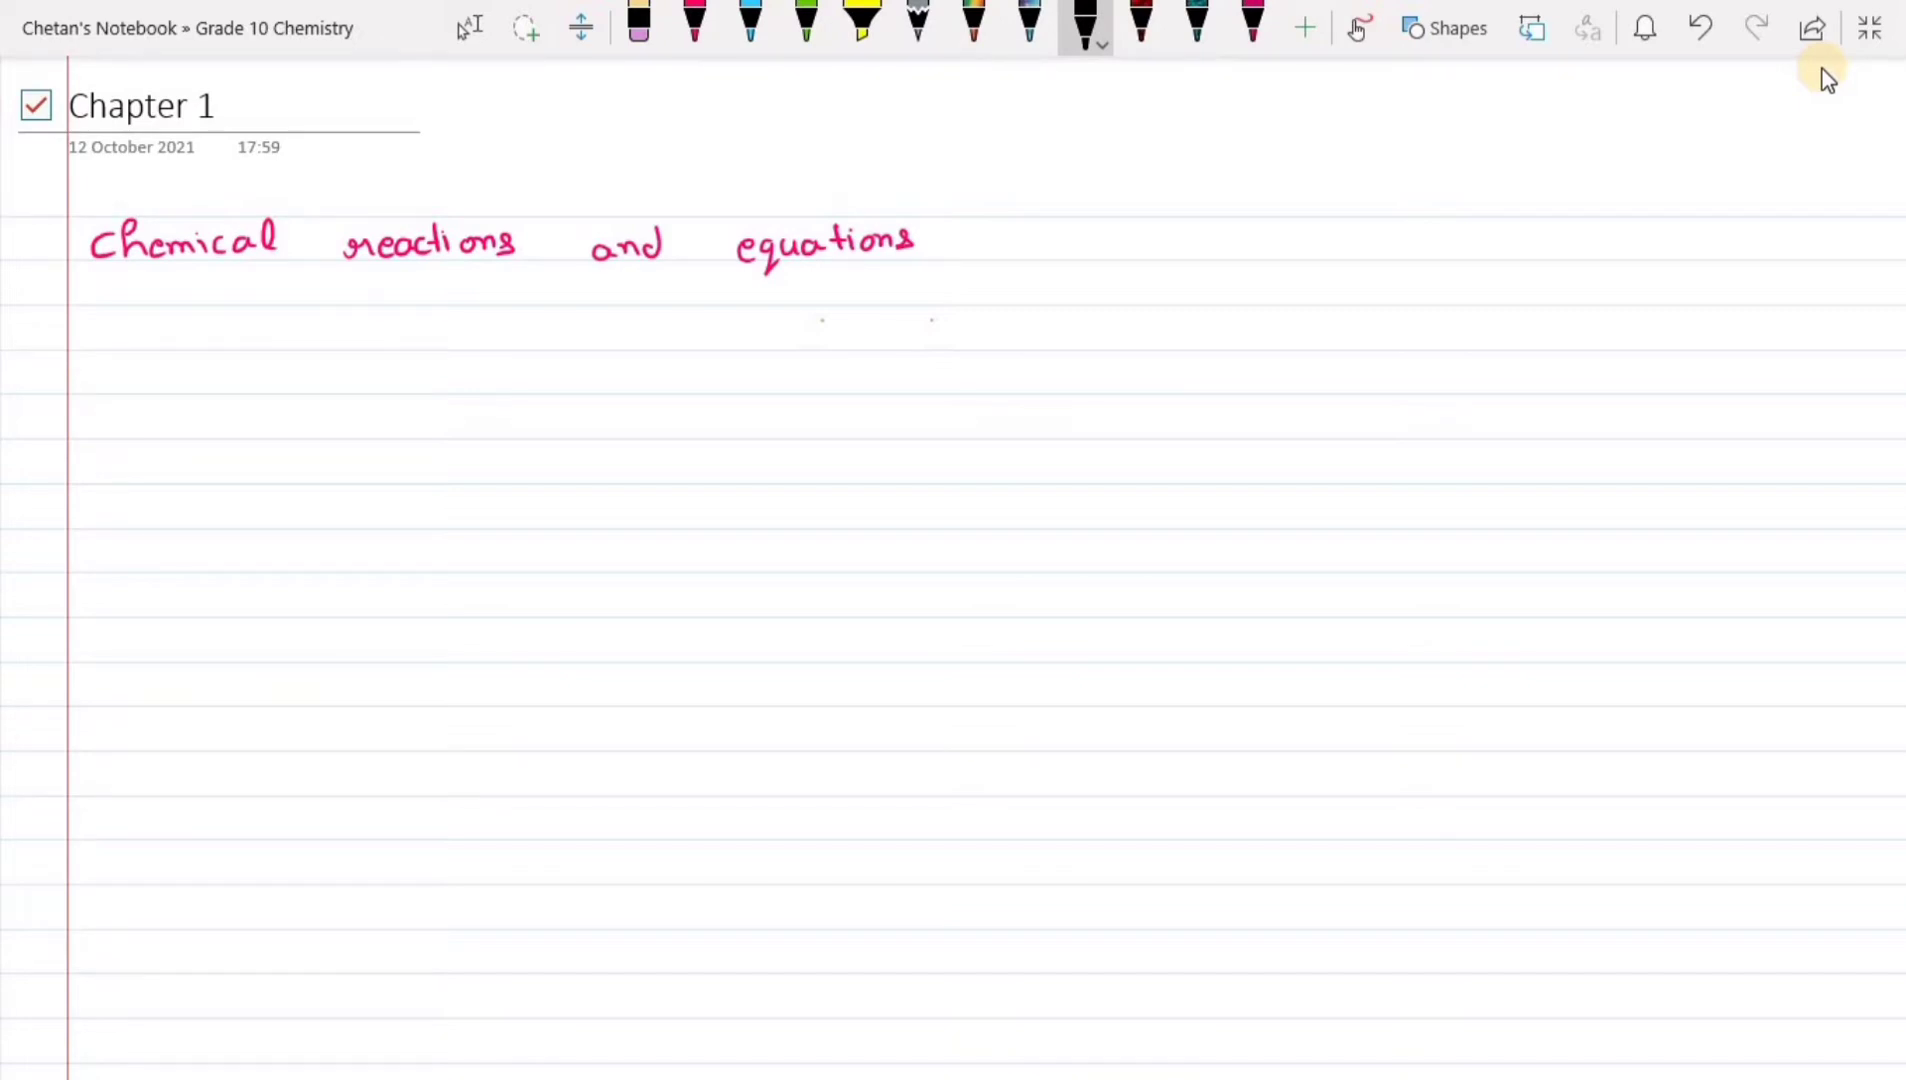
pyautogui.moveTo(163, 316); pyautogui.dragTo(160, 347)
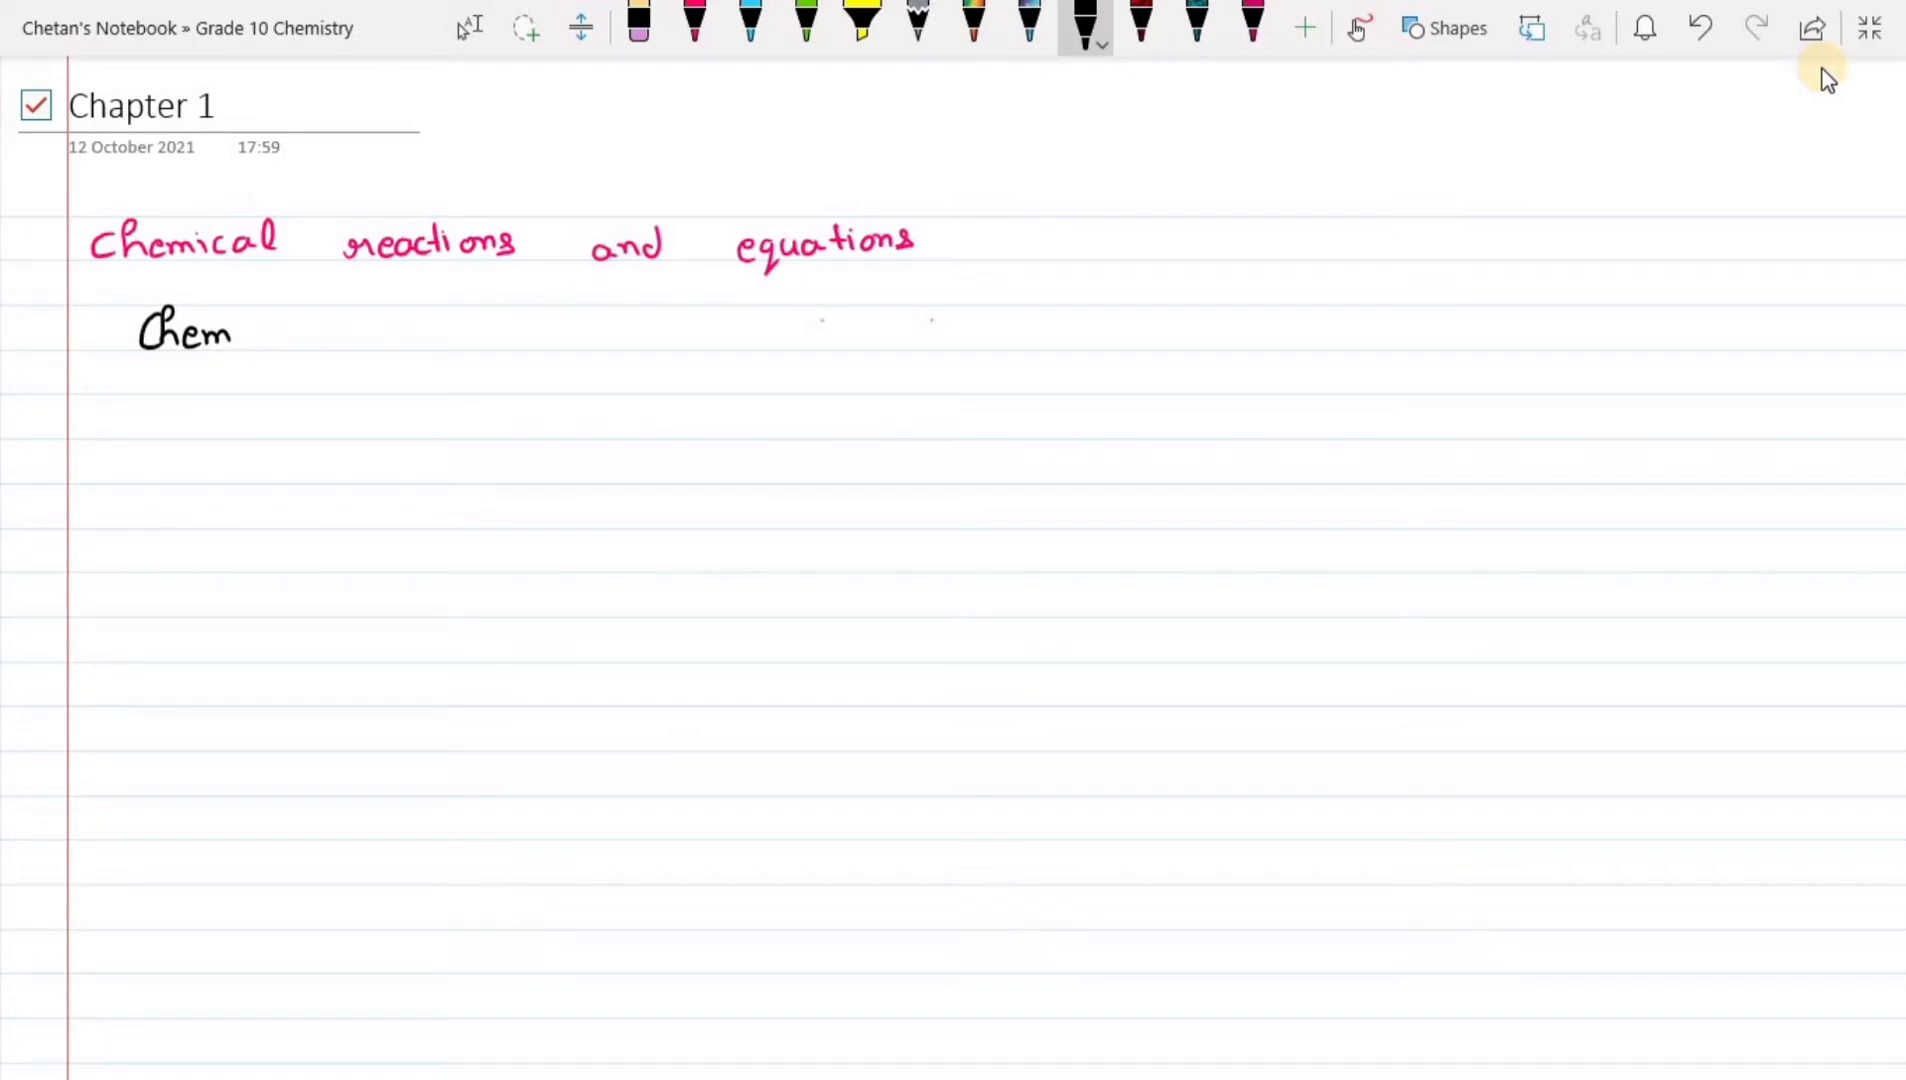
pyautogui.moveTo(284, 334); pyautogui.dragTo(289, 347)
pyautogui.moveTo(288, 343); pyautogui.dragTo(306, 338)
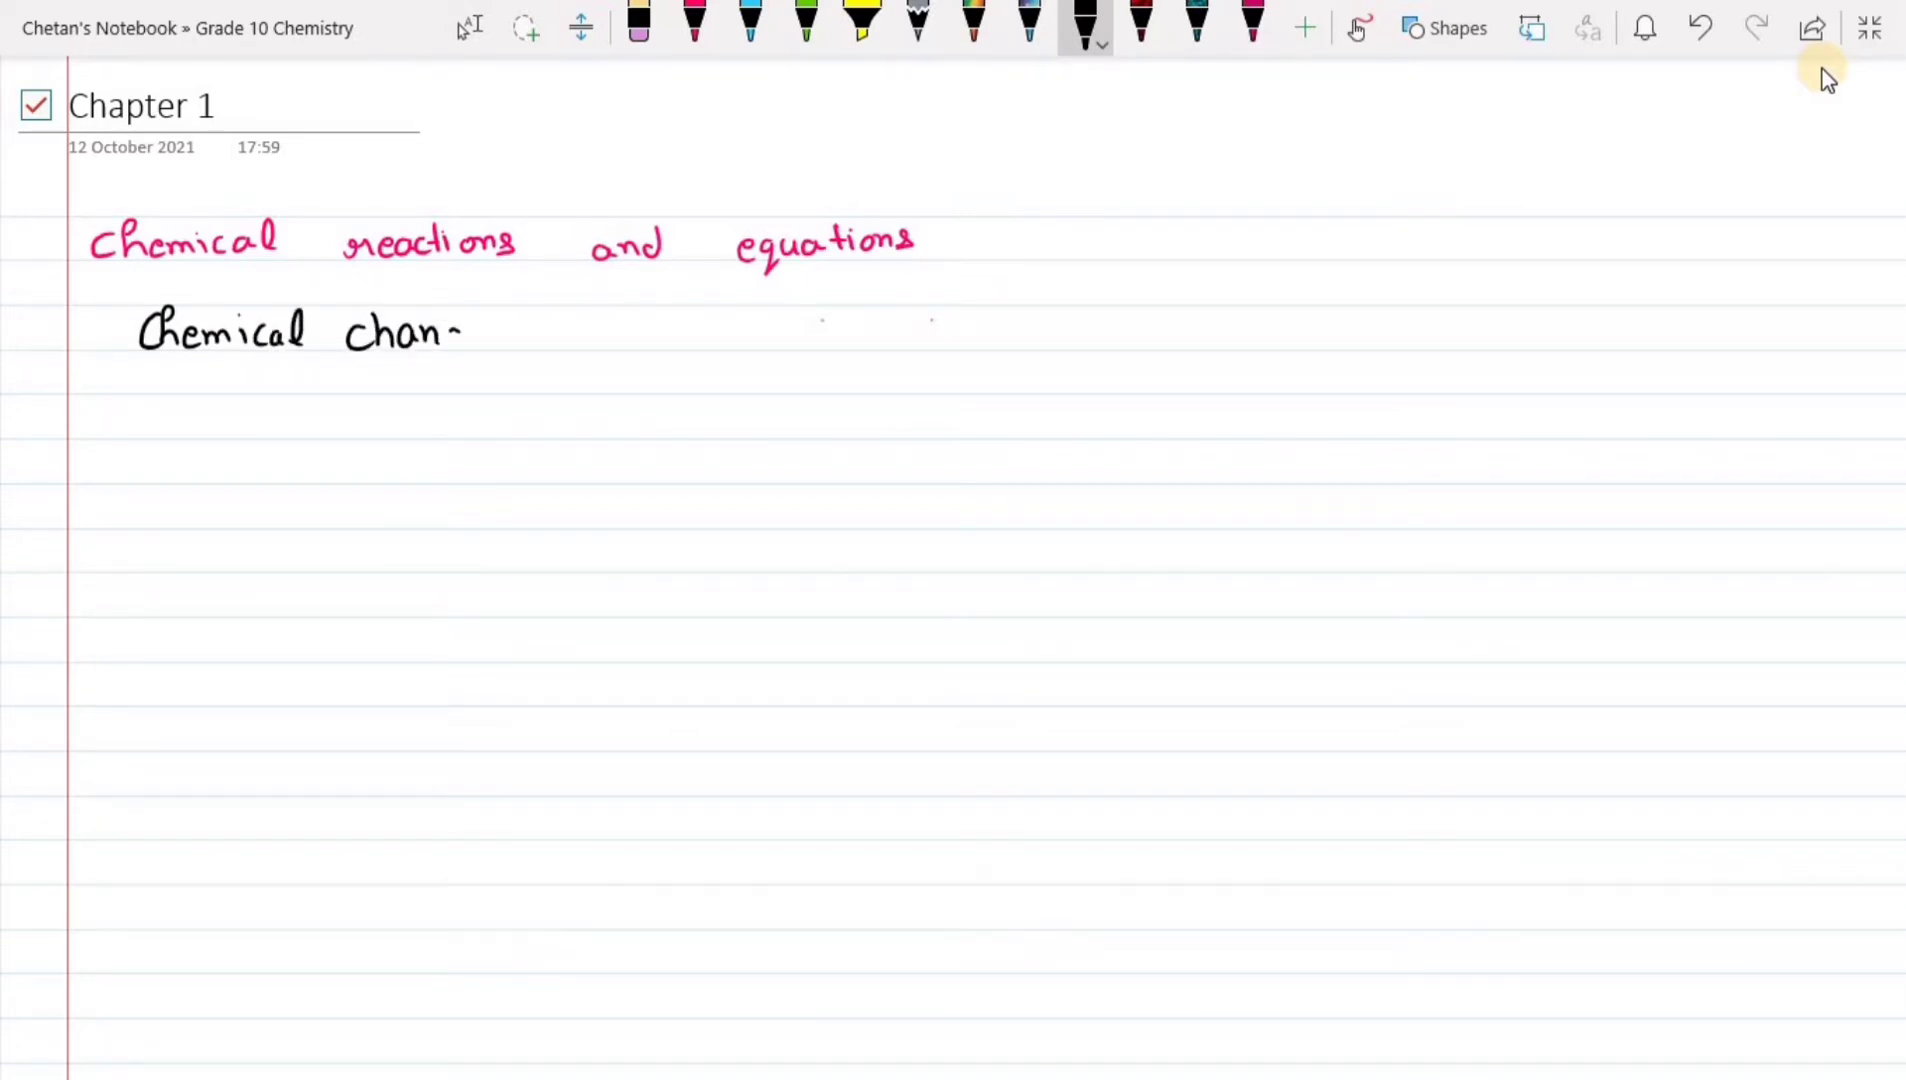
pyautogui.moveTo(461, 328); pyautogui.dragTo(443, 366)
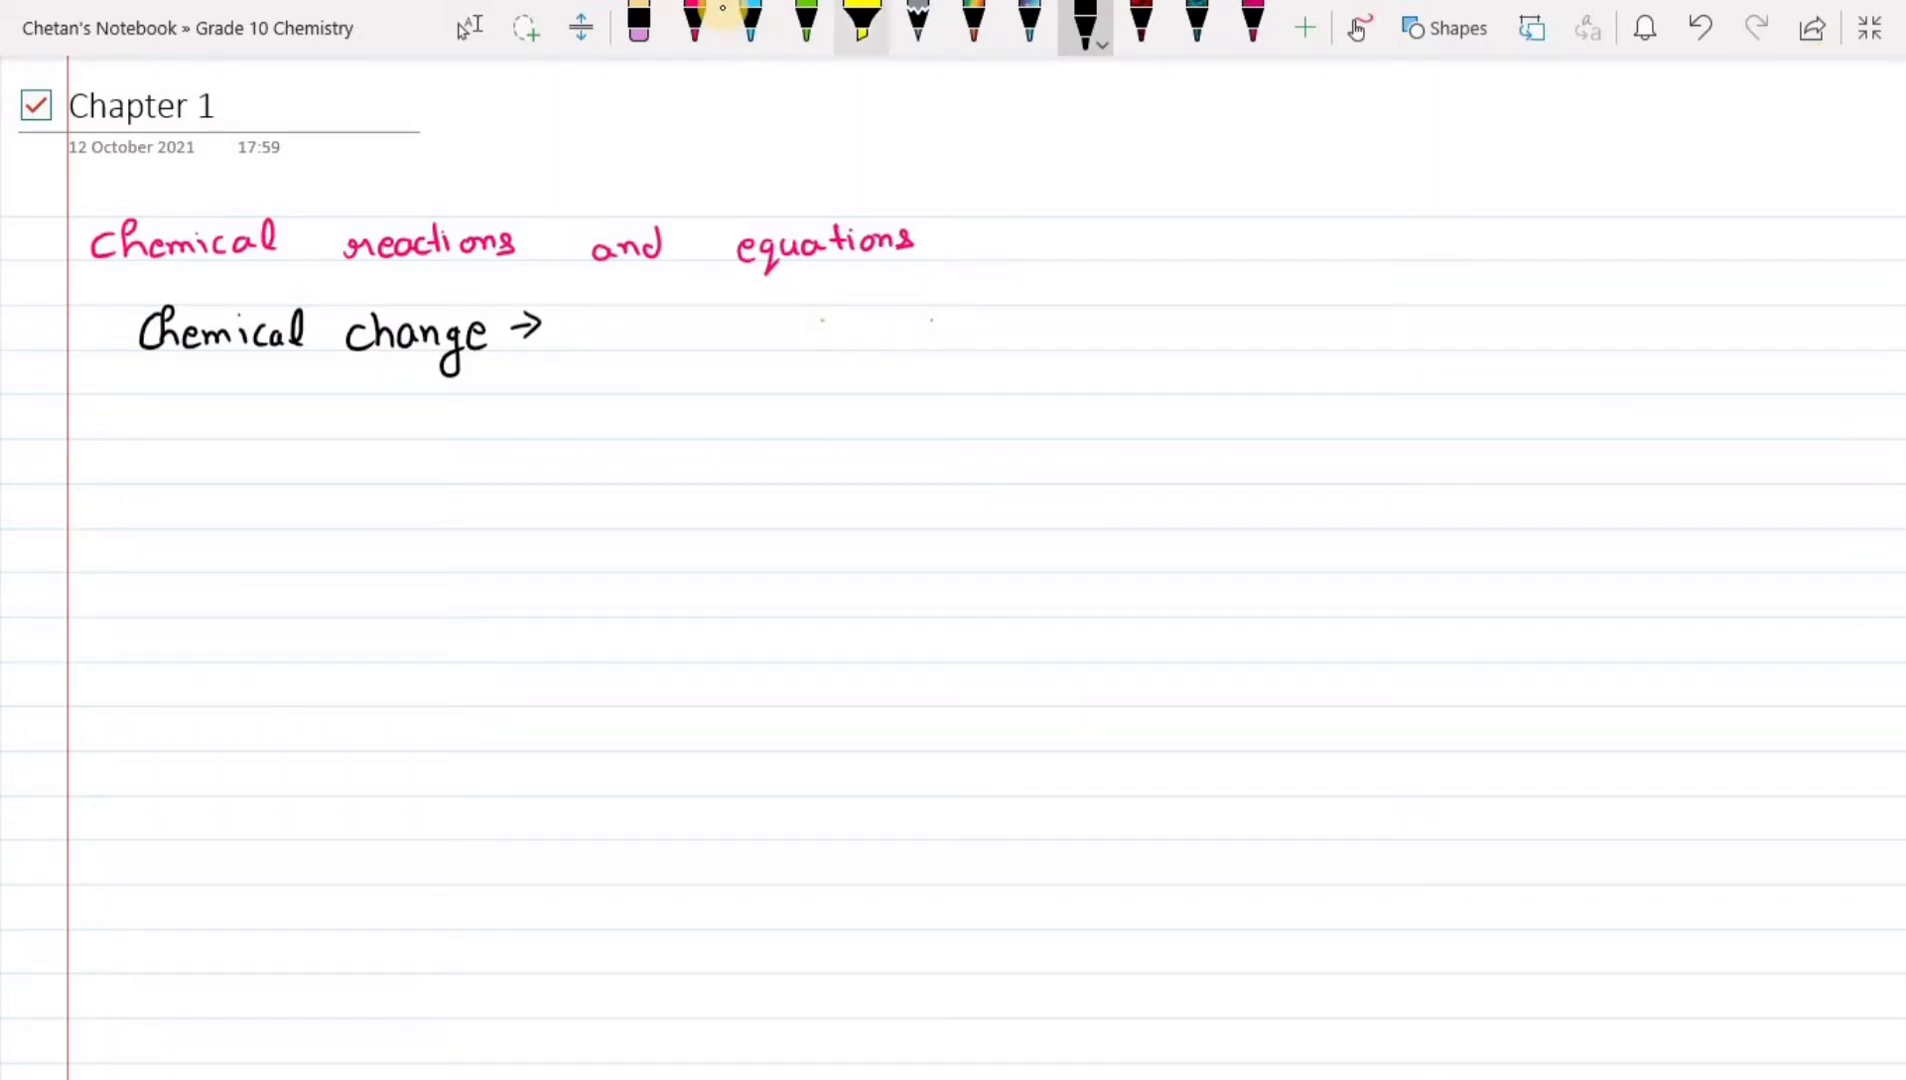
# Highlight the handwritten words "Chemical change" in yellow.
pyautogui.click(862, 25)
pyautogui.moveTo(155, 330); pyautogui.dragTo(465, 350)
pyautogui.moveTo(345, 316)
pyautogui.mouseDown()
pyautogui.moveTo(466, 318)
pyautogui.moveTo(486, 340)
pyautogui.mouseUp()
pyautogui.moveTo(432, 298); pyautogui.dragTo(489, 308)
pyautogui.moveTo(161, 302); pyautogui.dragTo(362, 298)
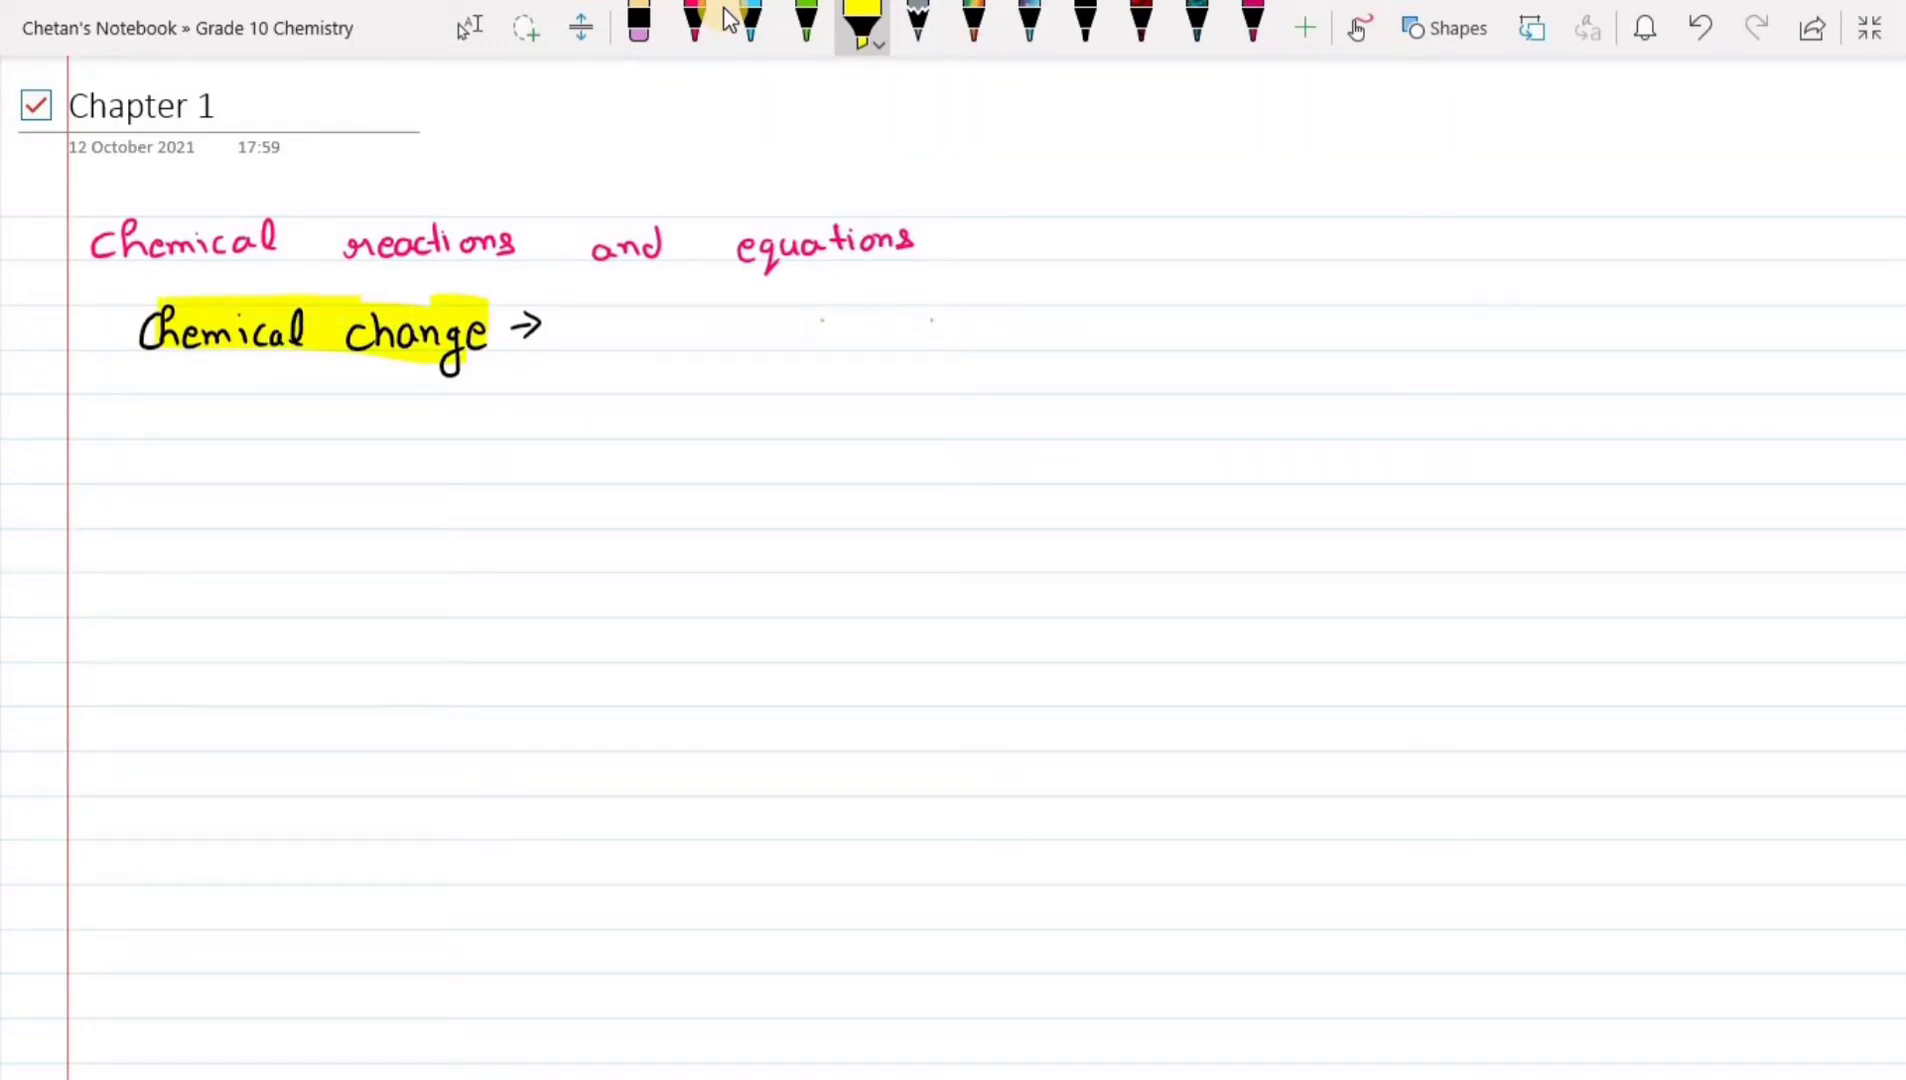
pyautogui.moveTo(158, 300); pyautogui.dragTo(125, 345)
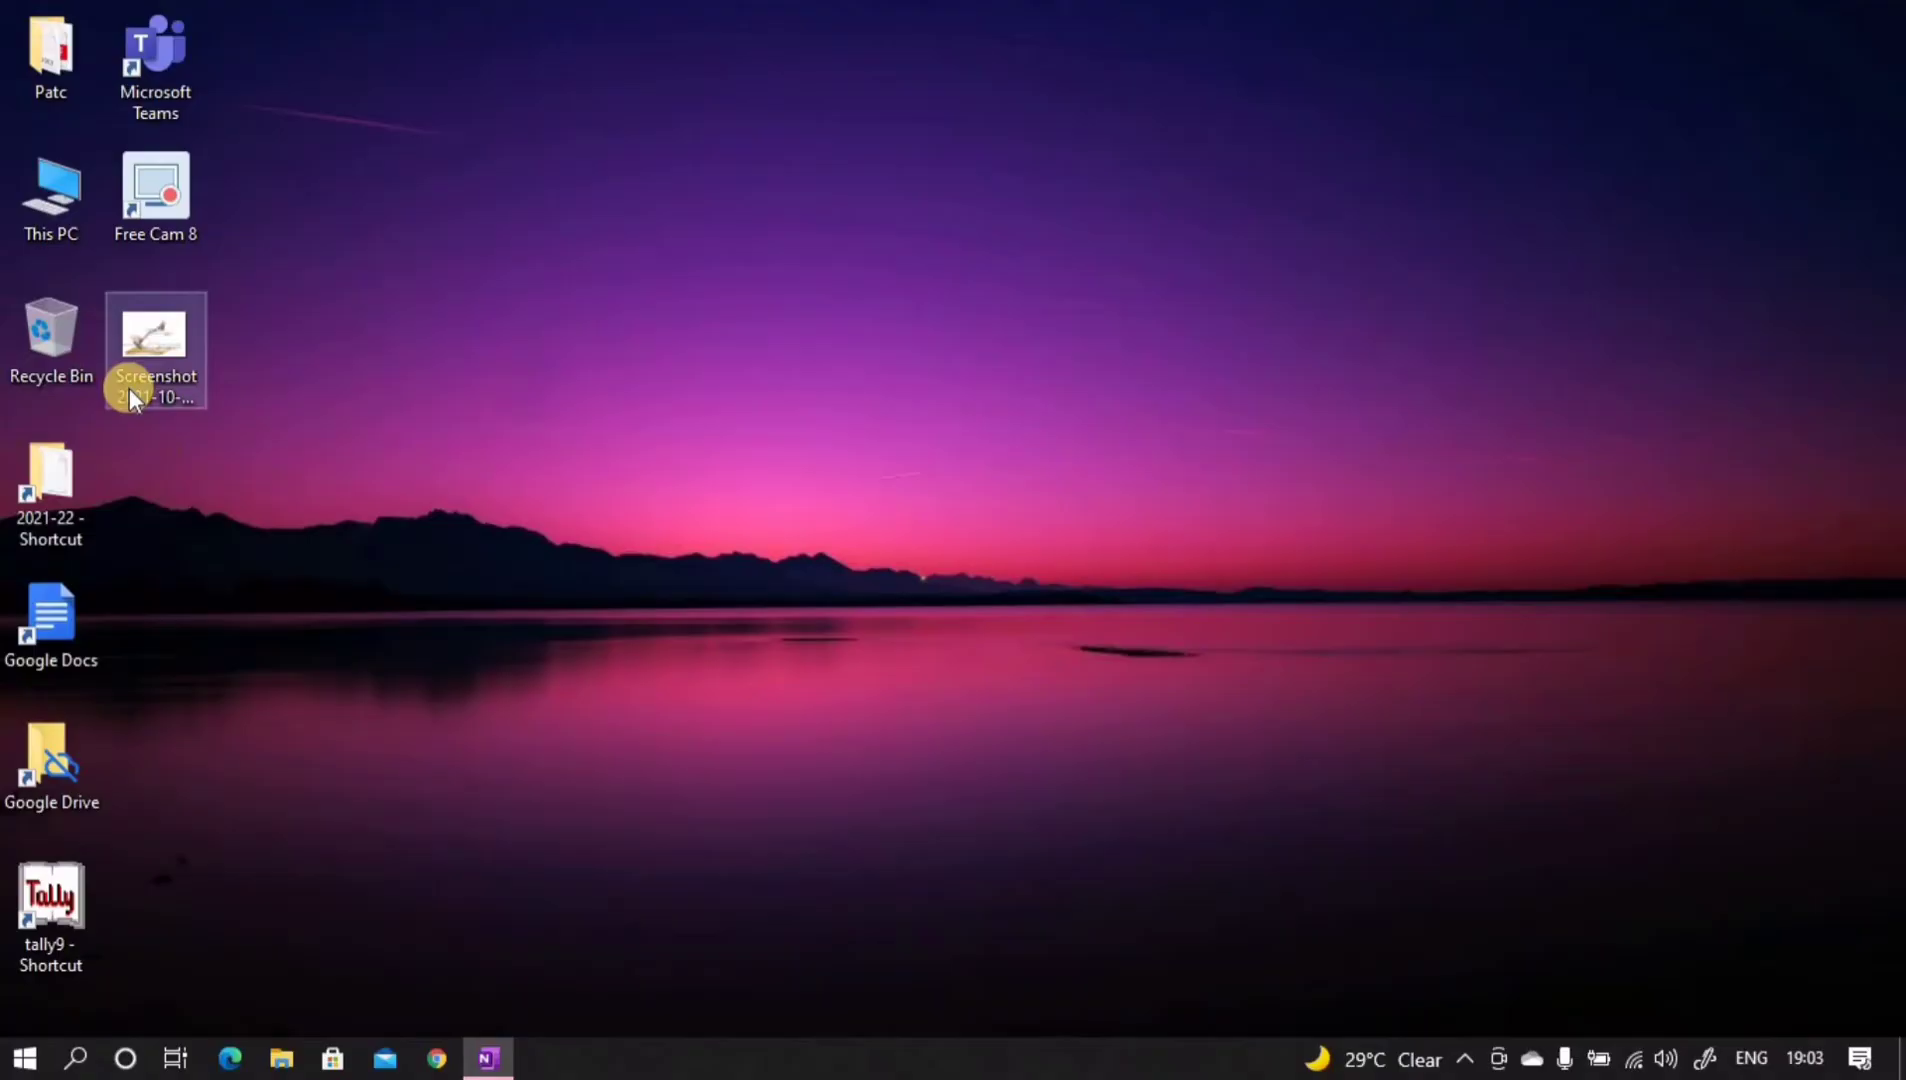
# Insert the desktop screenshot of the magnesium burning experiment into the page below the "For example" line.
pyautogui.moveTo(130, 389)
pyautogui.mouseDown()
pyautogui.moveTo(133, 365)
pyautogui.moveTo(462, 1050)
pyautogui.moveTo(906, 774)
pyautogui.moveTo(581, 478)
pyautogui.mouseUp()
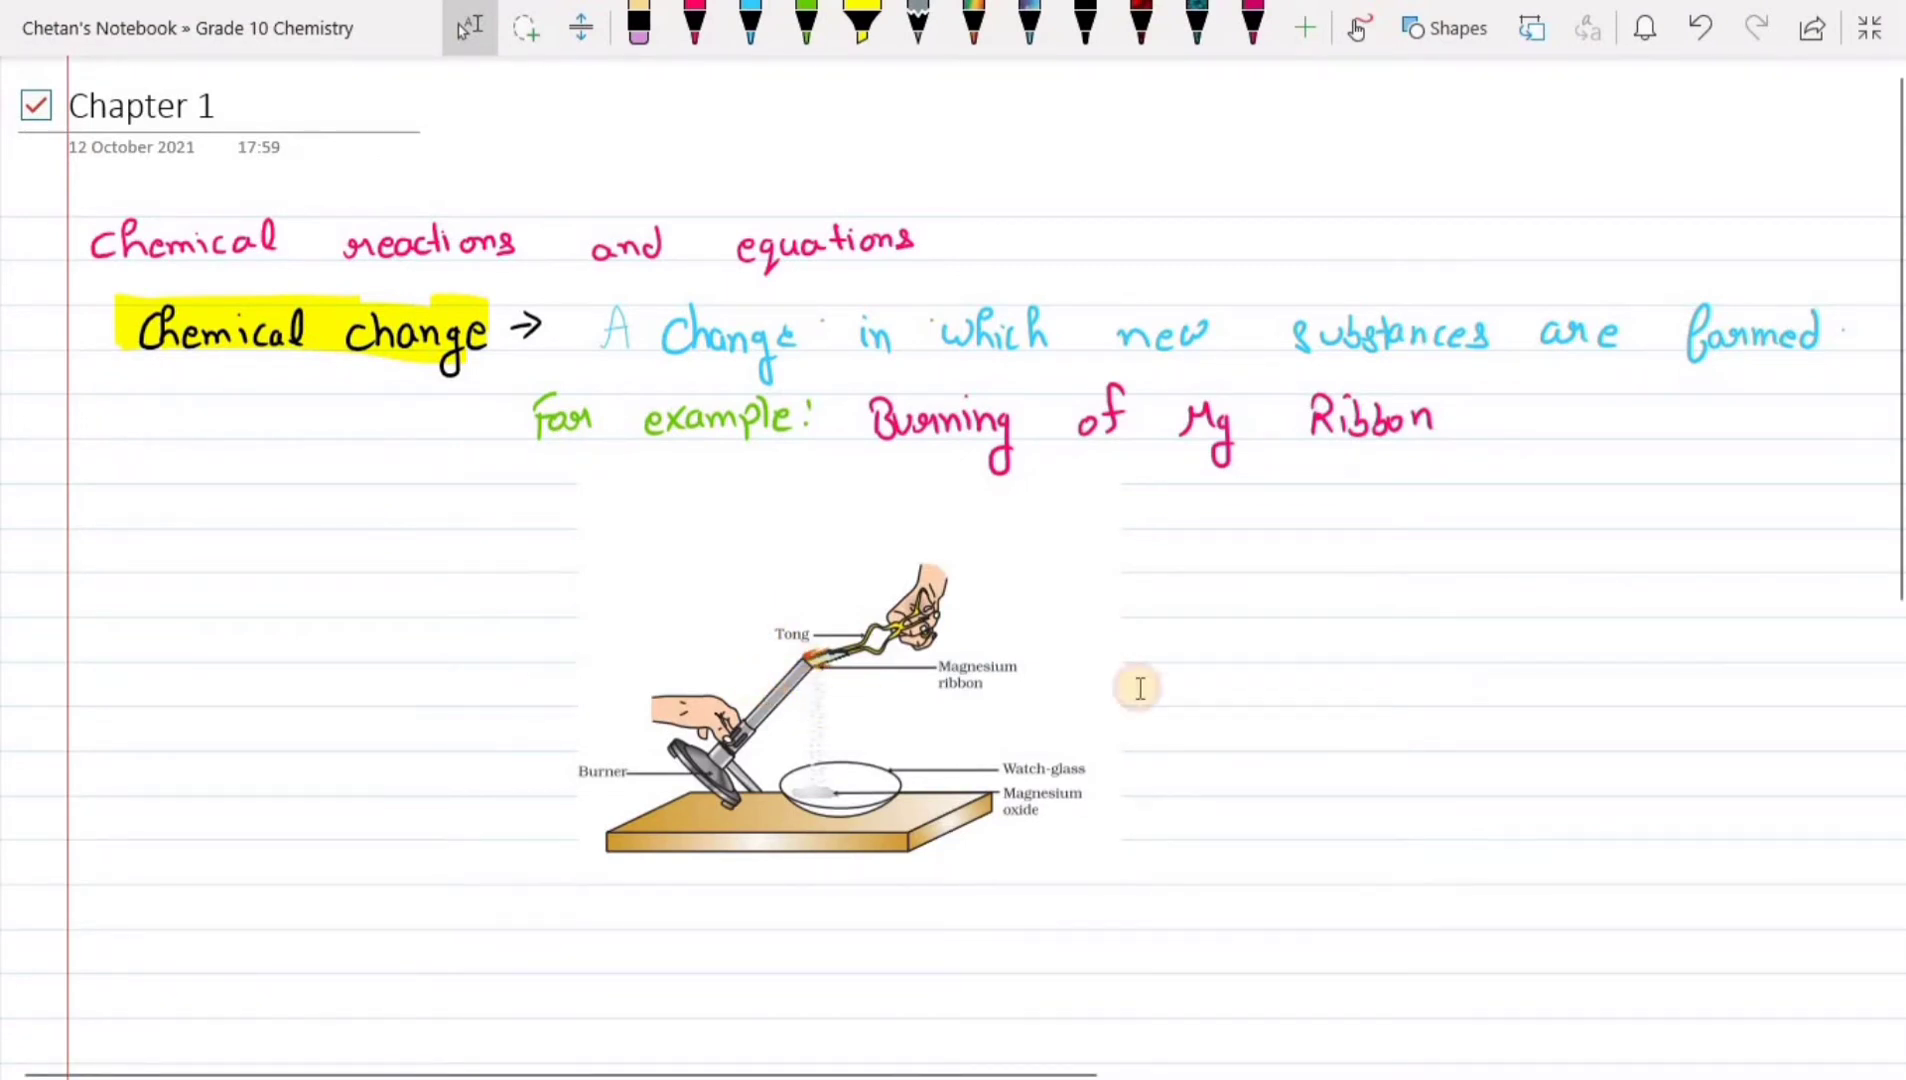
pyautogui.click(1255, 627)
# In pink ink, circle the Magnesium ribbon label and the oxide in the watch-glass, with arrows to handwritten "Mg" and "MgO".
pyautogui.click(695, 27)
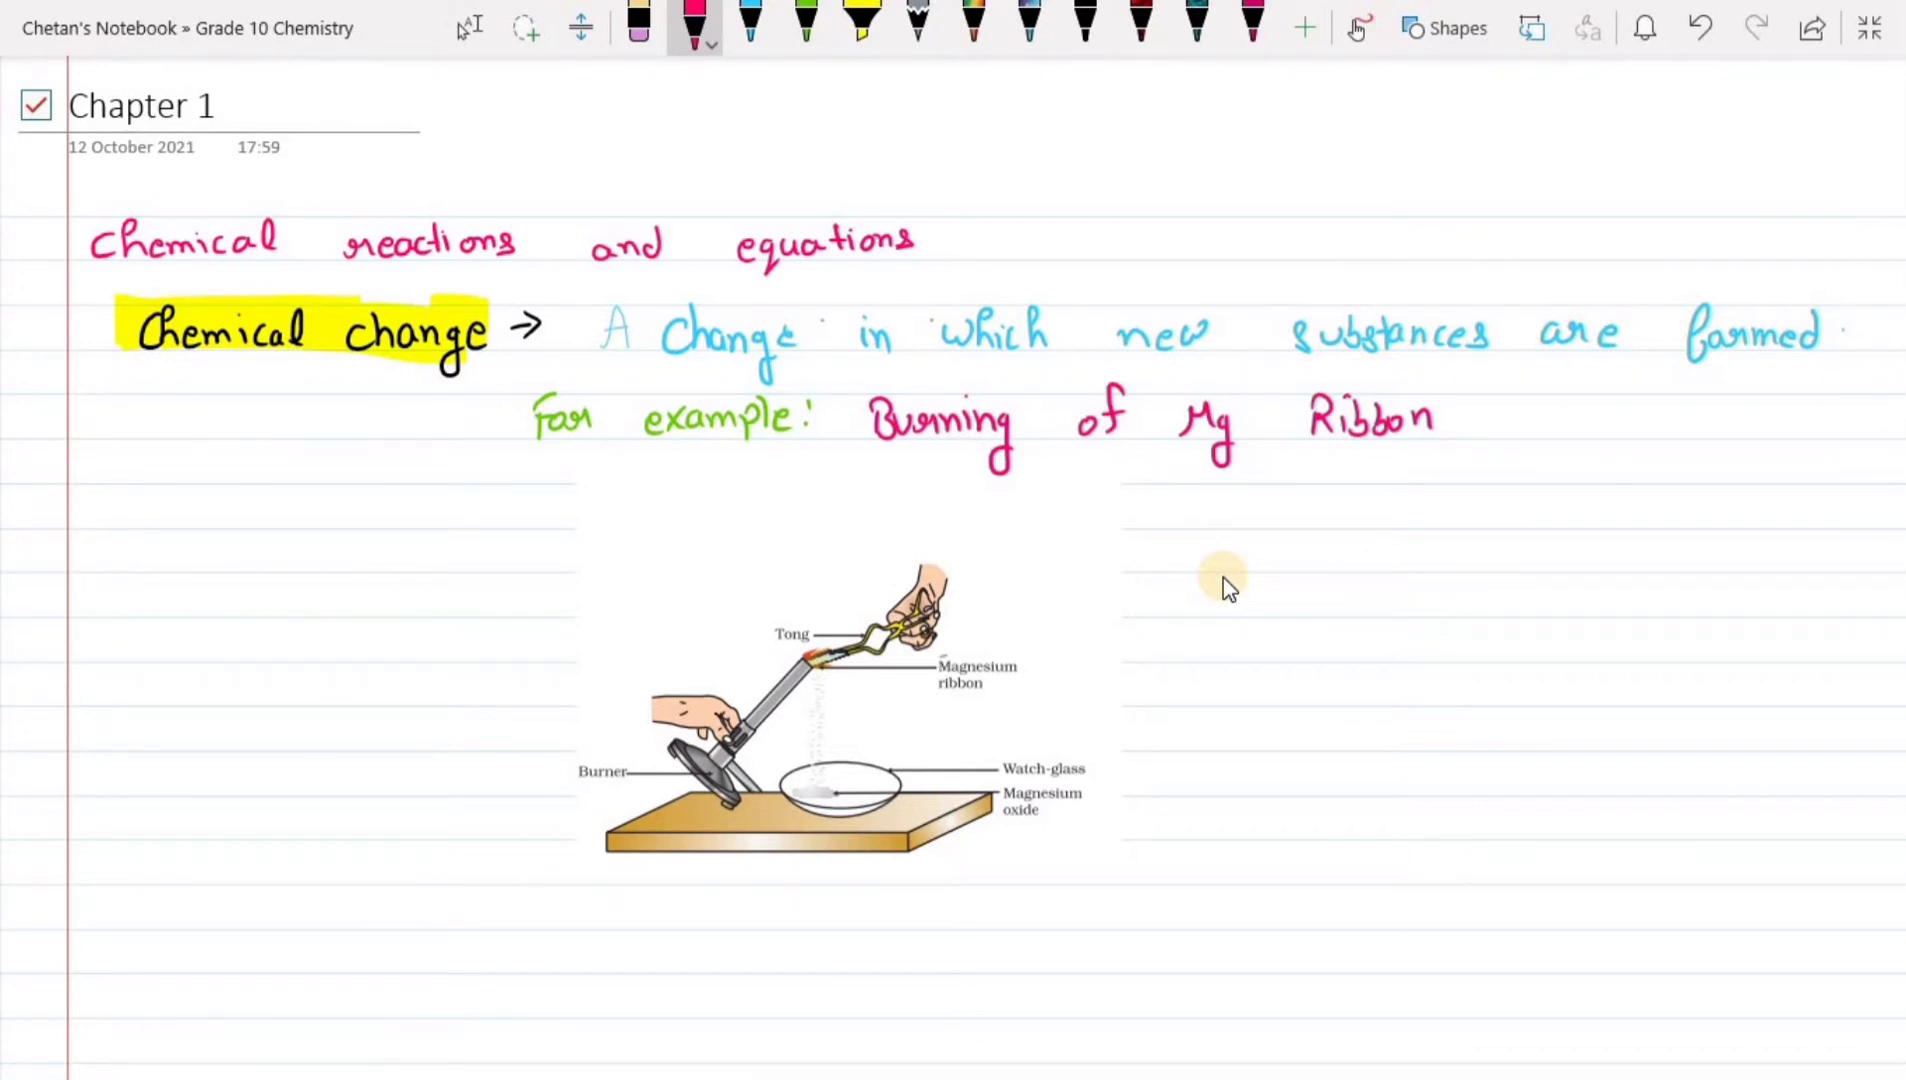
pyautogui.moveTo(950, 646)
pyautogui.mouseDown()
pyautogui.moveTo(935, 655)
pyautogui.moveTo(1118, 665)
pyautogui.mouseUp()
pyautogui.moveTo(1097, 644)
pyautogui.mouseDown()
pyautogui.moveTo(1118, 664)
pyautogui.moveTo(1097, 682)
pyautogui.moveTo(1194, 636)
pyautogui.moveTo(1212, 650)
pyautogui.mouseUp()
pyautogui.moveTo(1215, 645); pyautogui.dragTo(1200, 688)
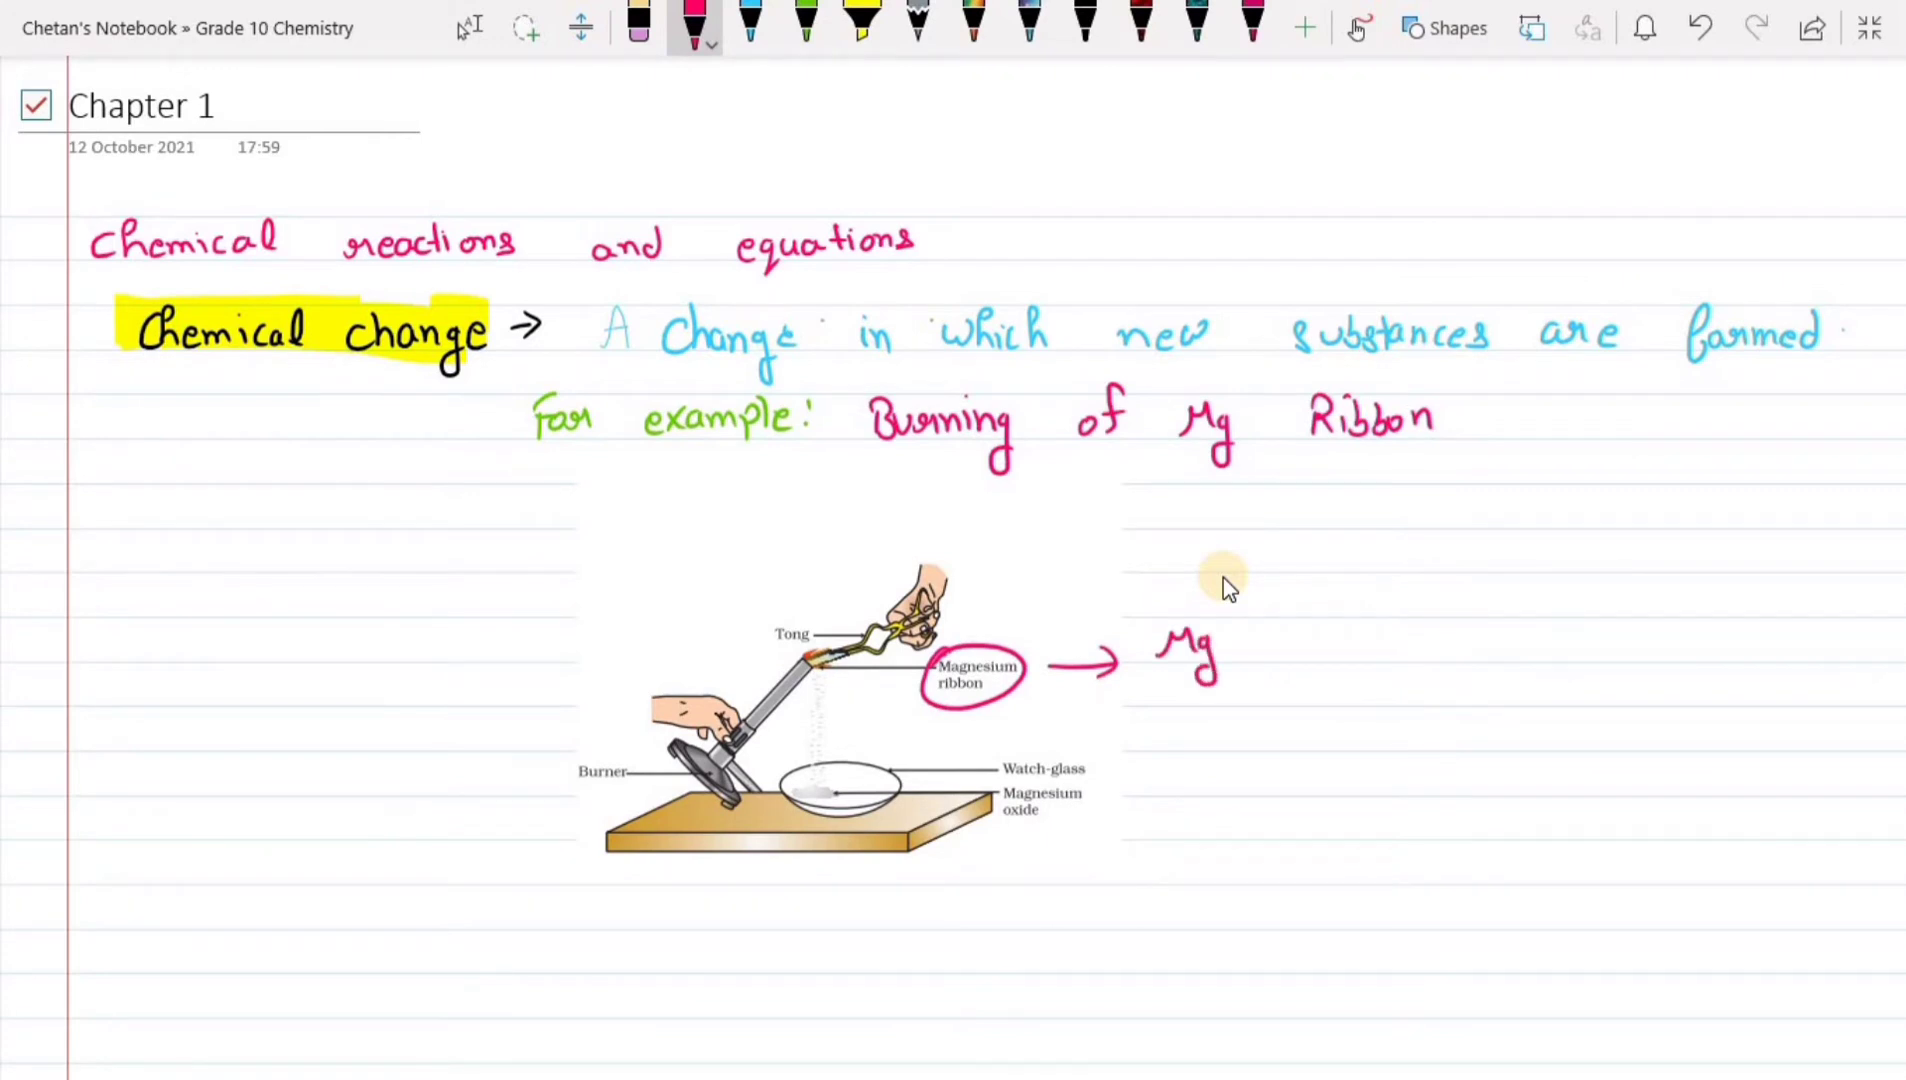
pyautogui.moveTo(815, 753)
pyautogui.mouseDown()
pyautogui.moveTo(785, 818)
pyautogui.moveTo(820, 757)
pyautogui.mouseUp()
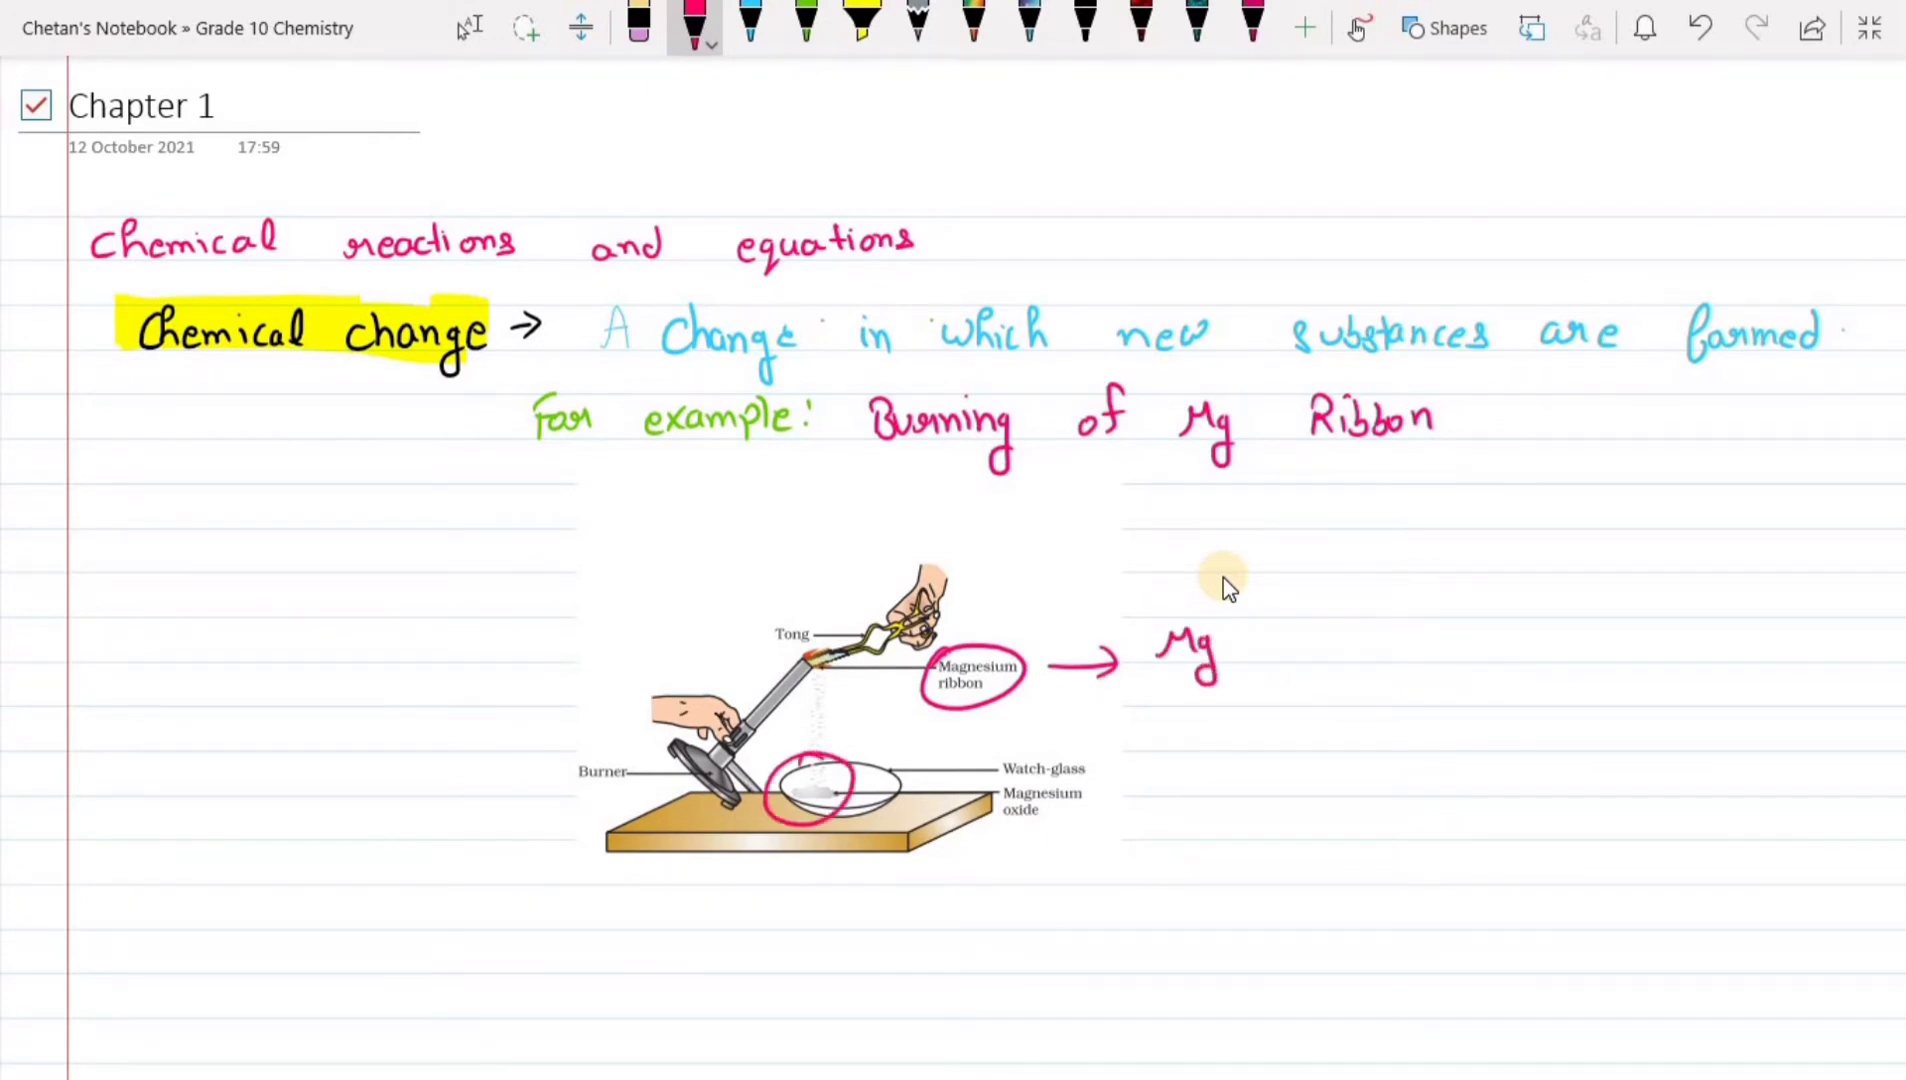
pyautogui.moveTo(817, 826); pyautogui.dragTo(855, 876)
pyautogui.moveTo(1028, 858)
pyautogui.mouseDown()
pyautogui.moveTo(1008, 892)
pyautogui.moveTo(1055, 853)
pyautogui.mouseUp()
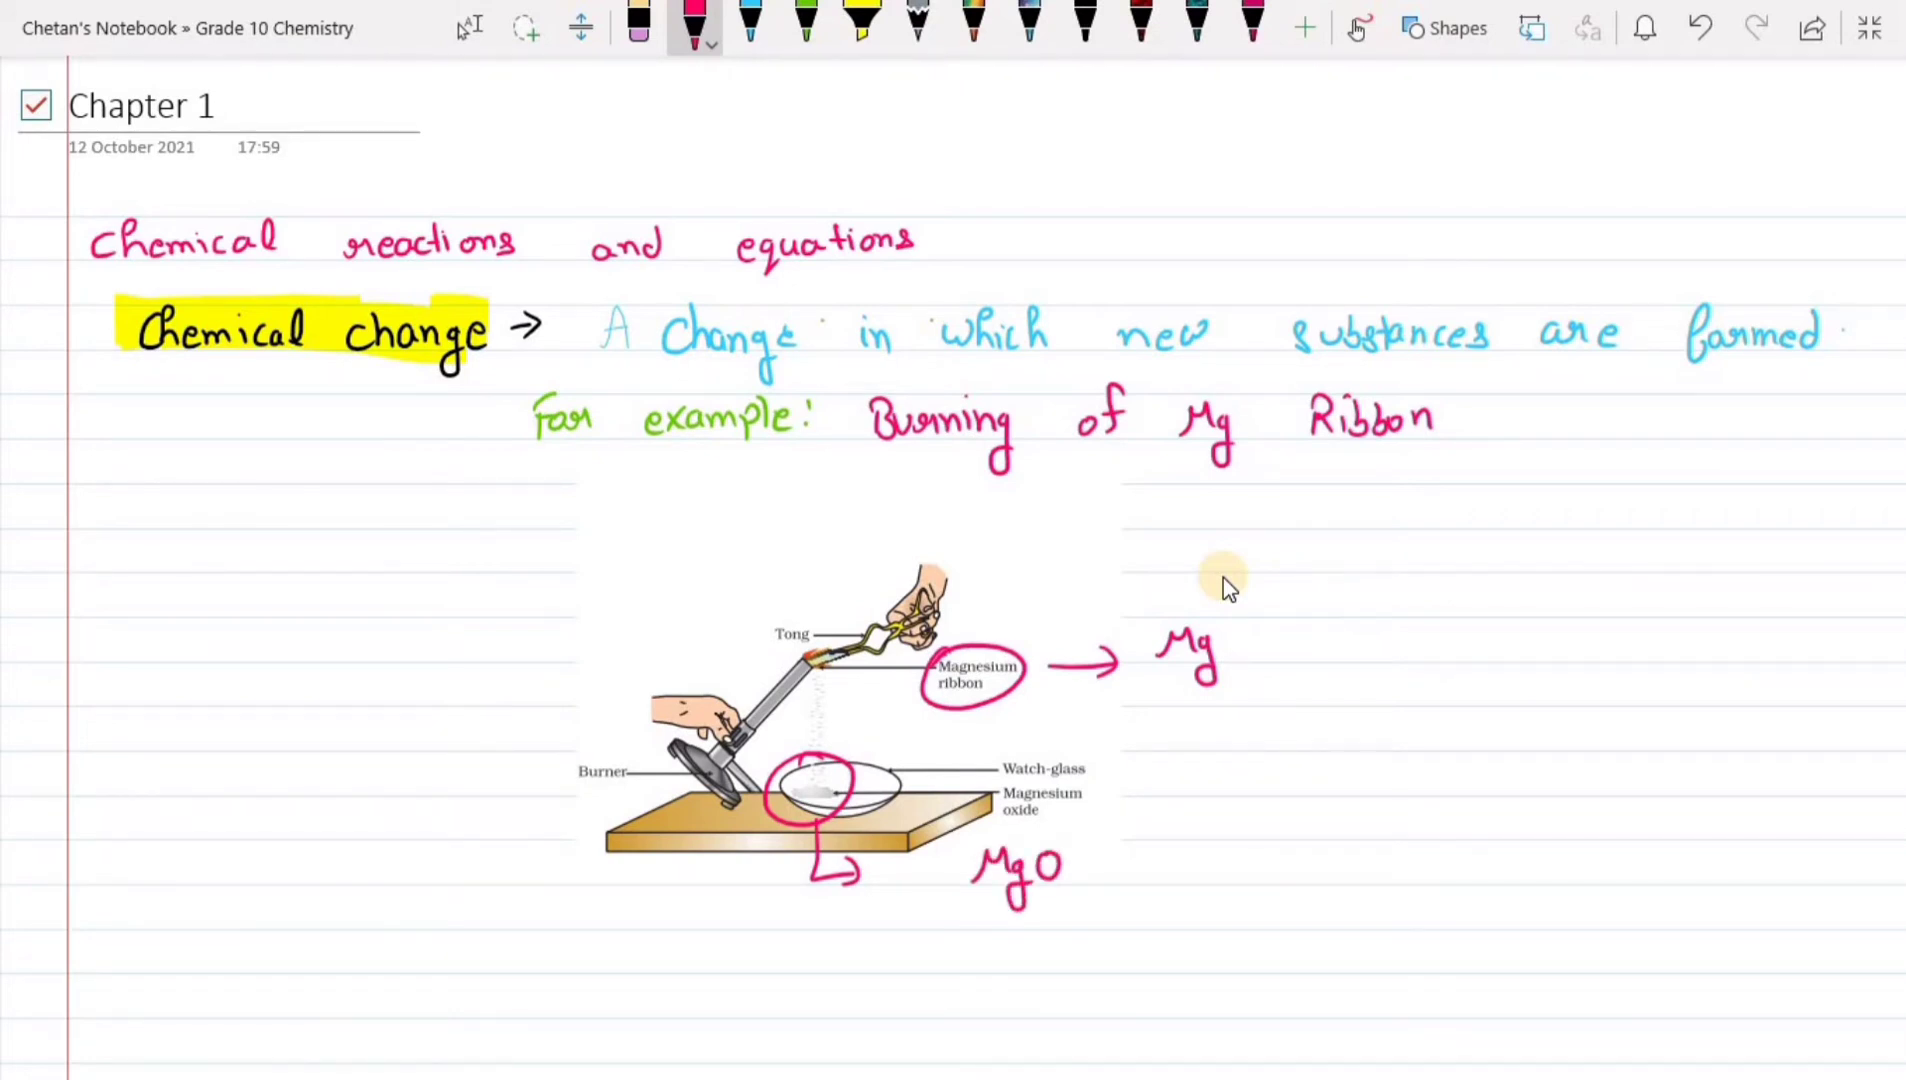
# Complete the handwritten equation beside the diagram as "Mg + O2 → MgO" in pink ink.
pyautogui.moveTo(1230, 634); pyautogui.dragTo(1227, 665)
pyautogui.moveTo(1218, 649); pyautogui.dragTo(1247, 647)
pyautogui.moveTo(1294, 637)
pyautogui.mouseDown()
pyautogui.moveTo(1290, 662)
pyautogui.moveTo(1297, 640)
pyautogui.mouseUp()
pyautogui.moveTo(1310, 648)
pyautogui.mouseDown()
pyautogui.moveTo(1336, 681)
pyautogui.moveTo(1409, 649)
pyautogui.moveTo(1394, 670)
pyautogui.moveTo(1510, 640)
pyautogui.moveTo(1530, 660)
pyautogui.mouseUp()
pyautogui.moveTo(1537, 645); pyautogui.dragTo(1515, 688)
pyautogui.moveTo(1572, 635); pyautogui.dragTo(1570, 637)
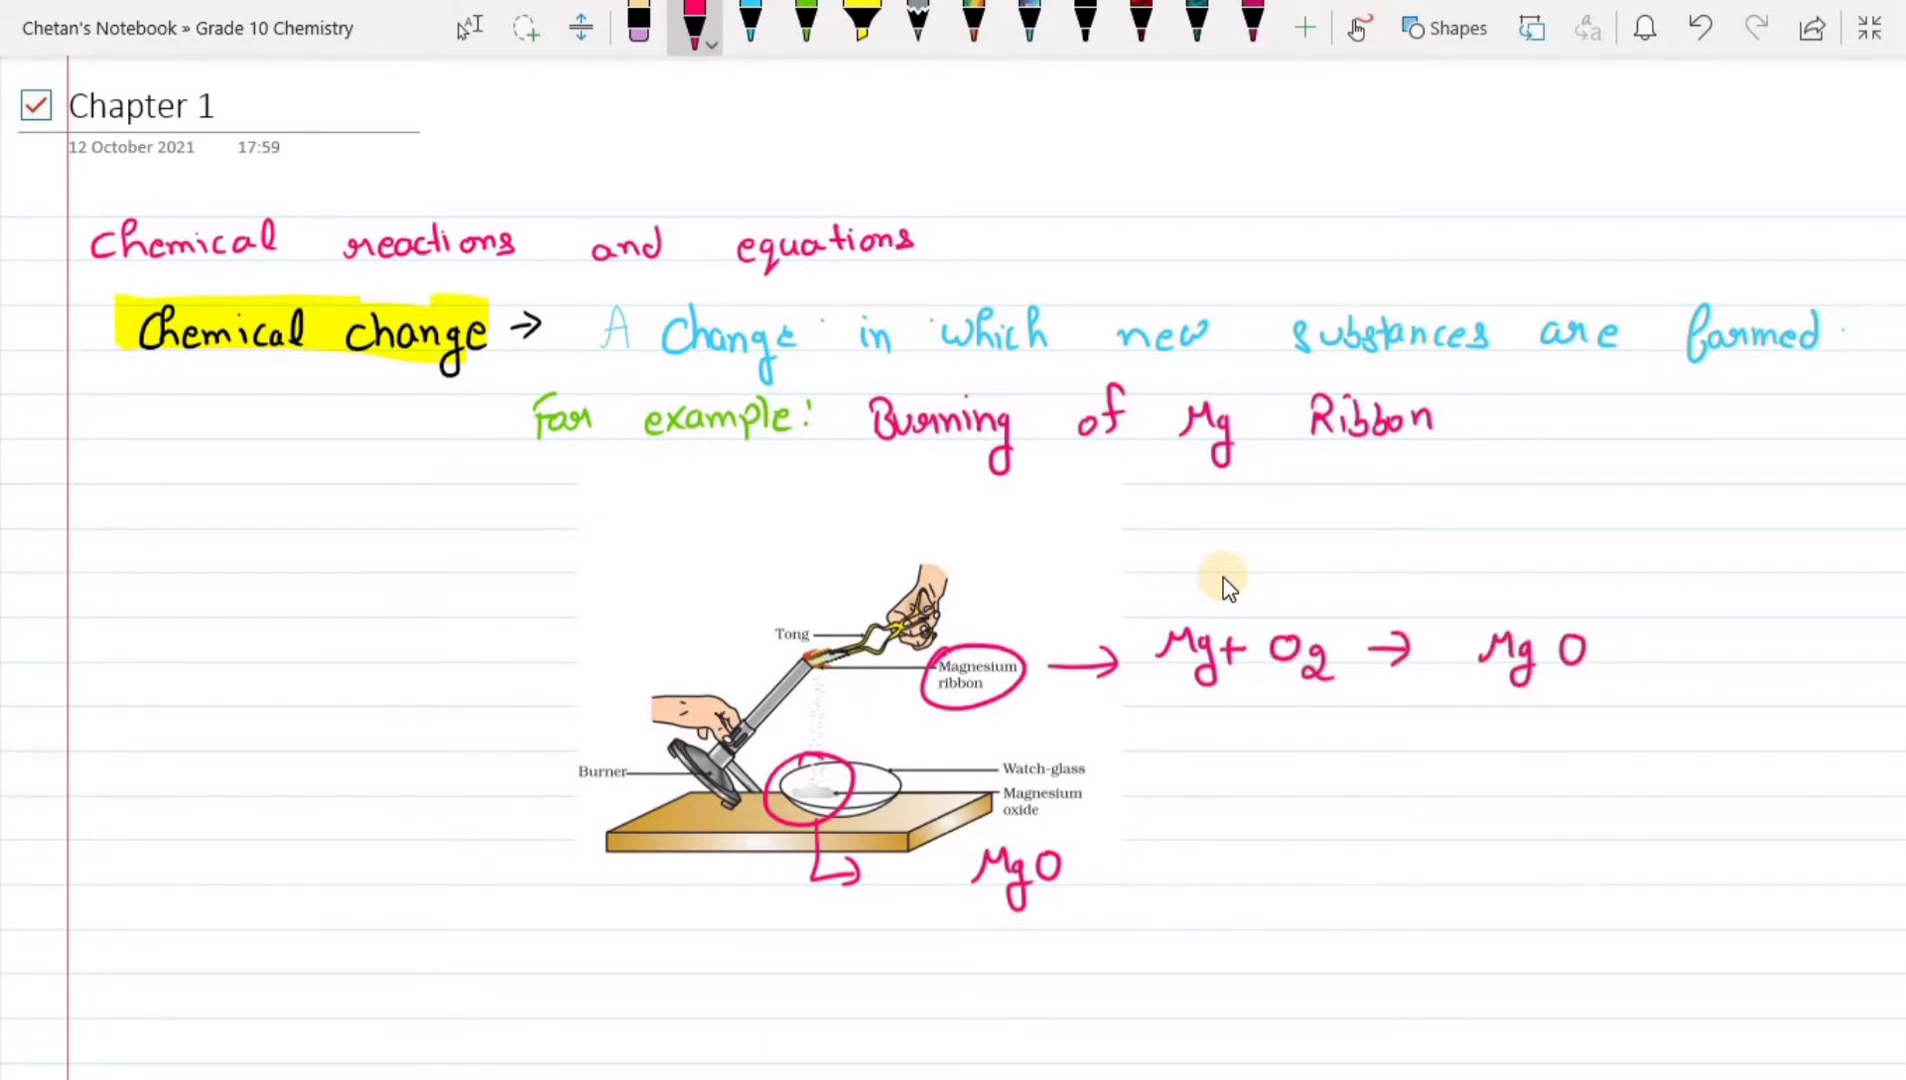
# Add the text note "MgO is Basic in nature" beside the diagram and highlight it in magenta.
pyautogui.click(103, 599)
pyautogui.write('MgO is Basic in nature')
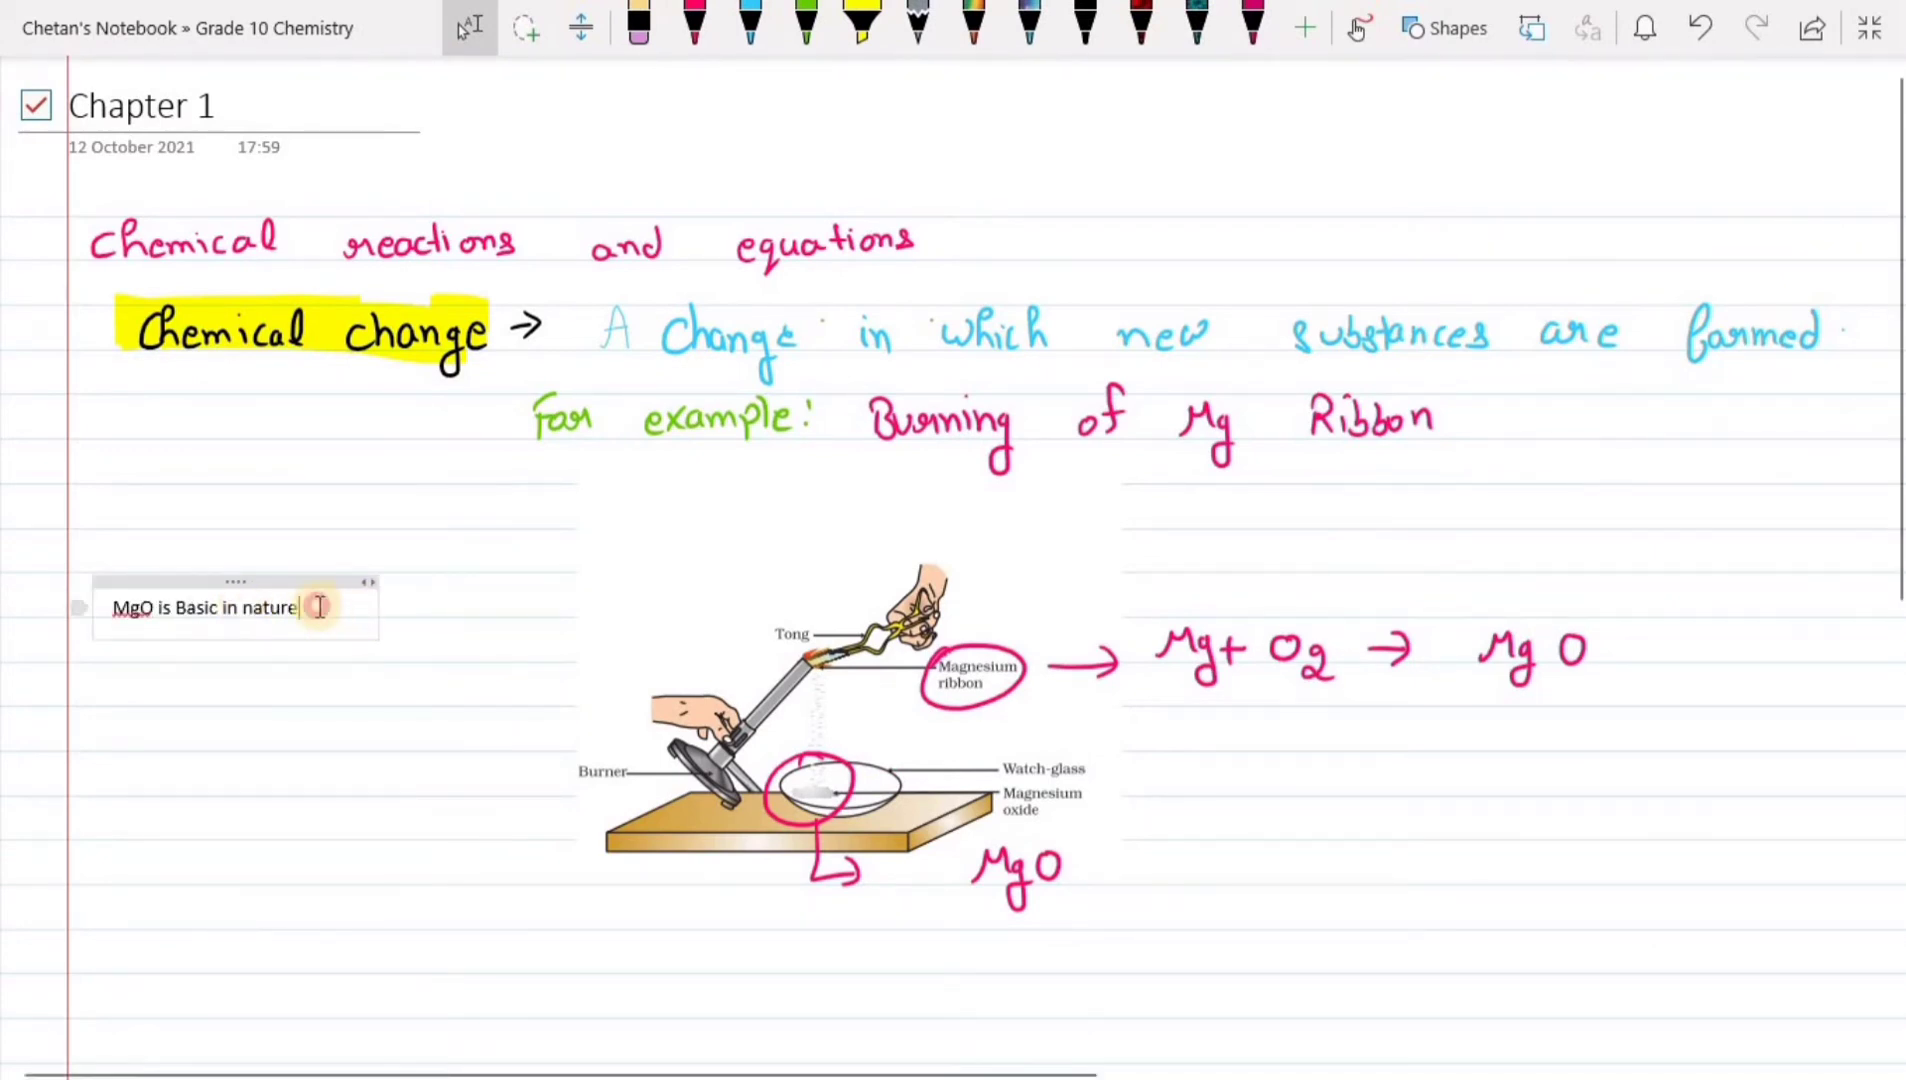
pyautogui.moveTo(318, 607); pyautogui.dragTo(113, 607)
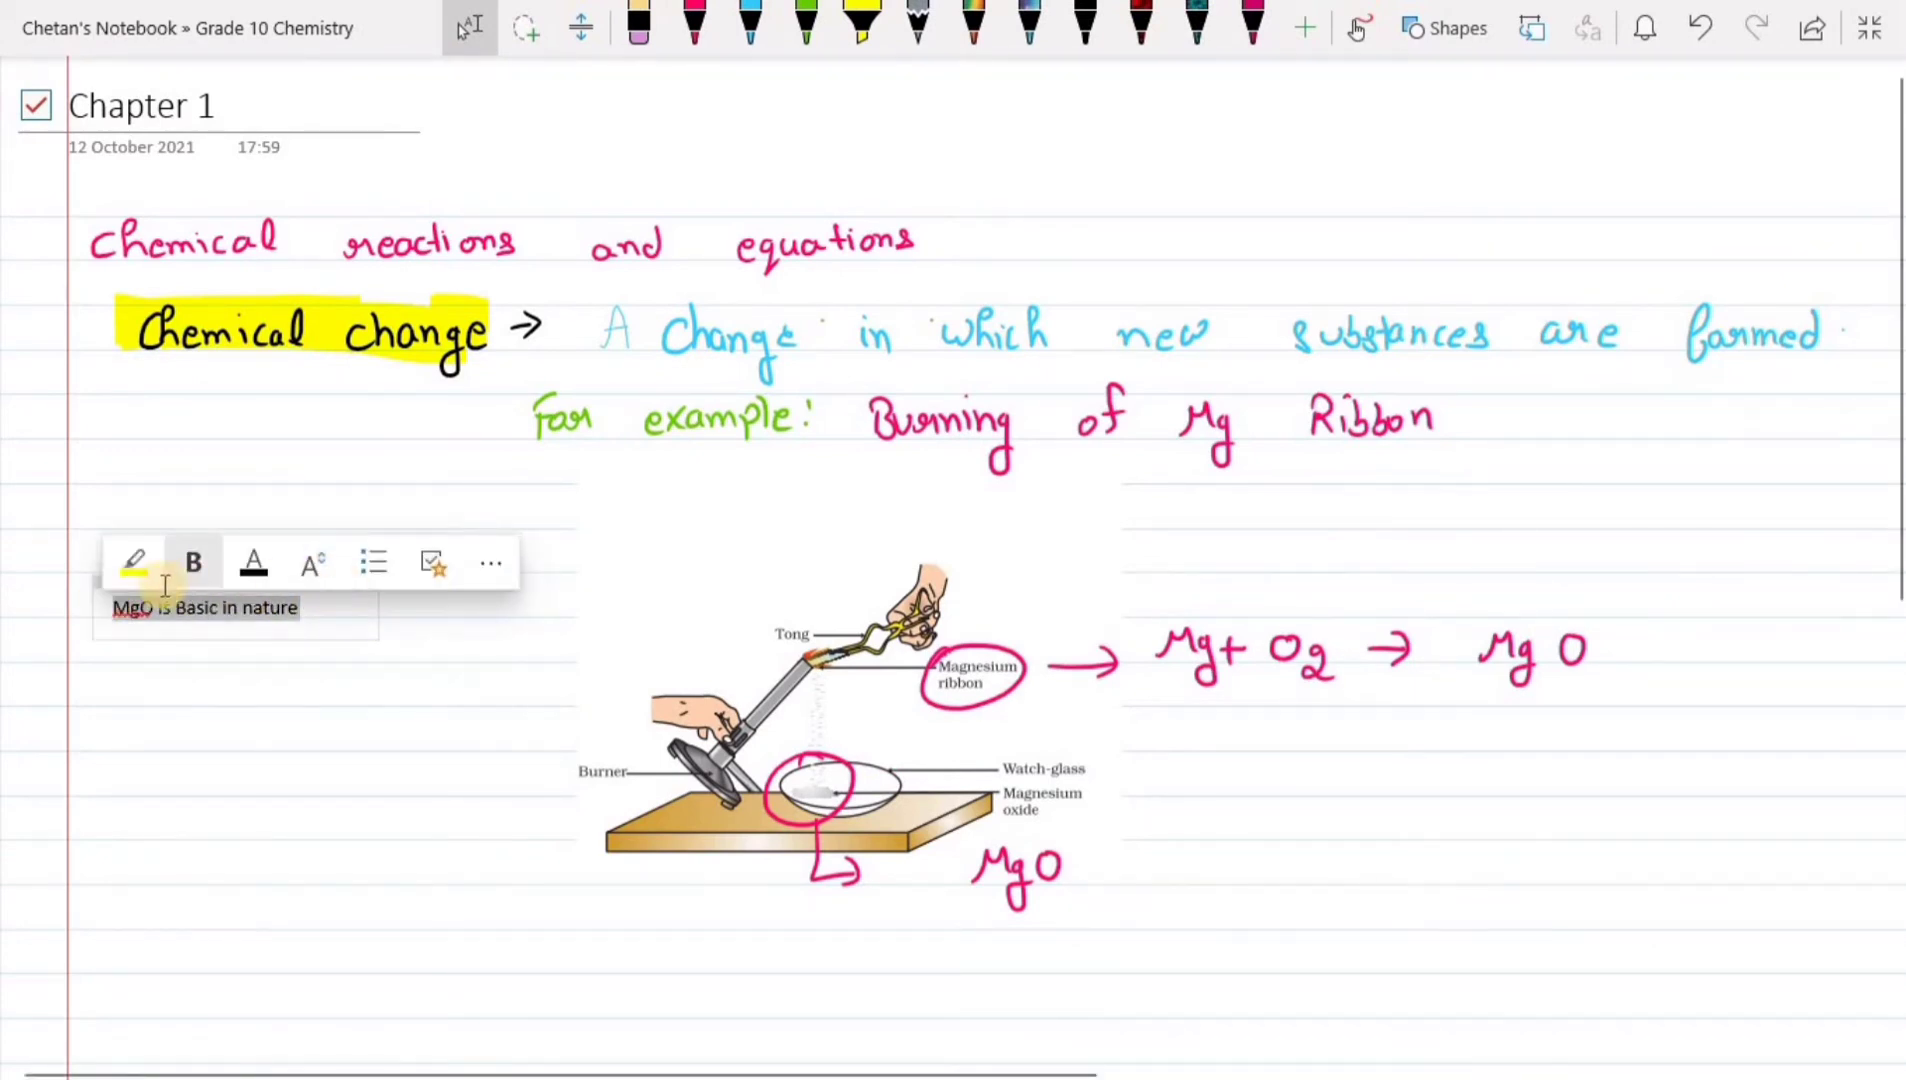
pyautogui.click(148, 558)
pyautogui.click(292, 691)
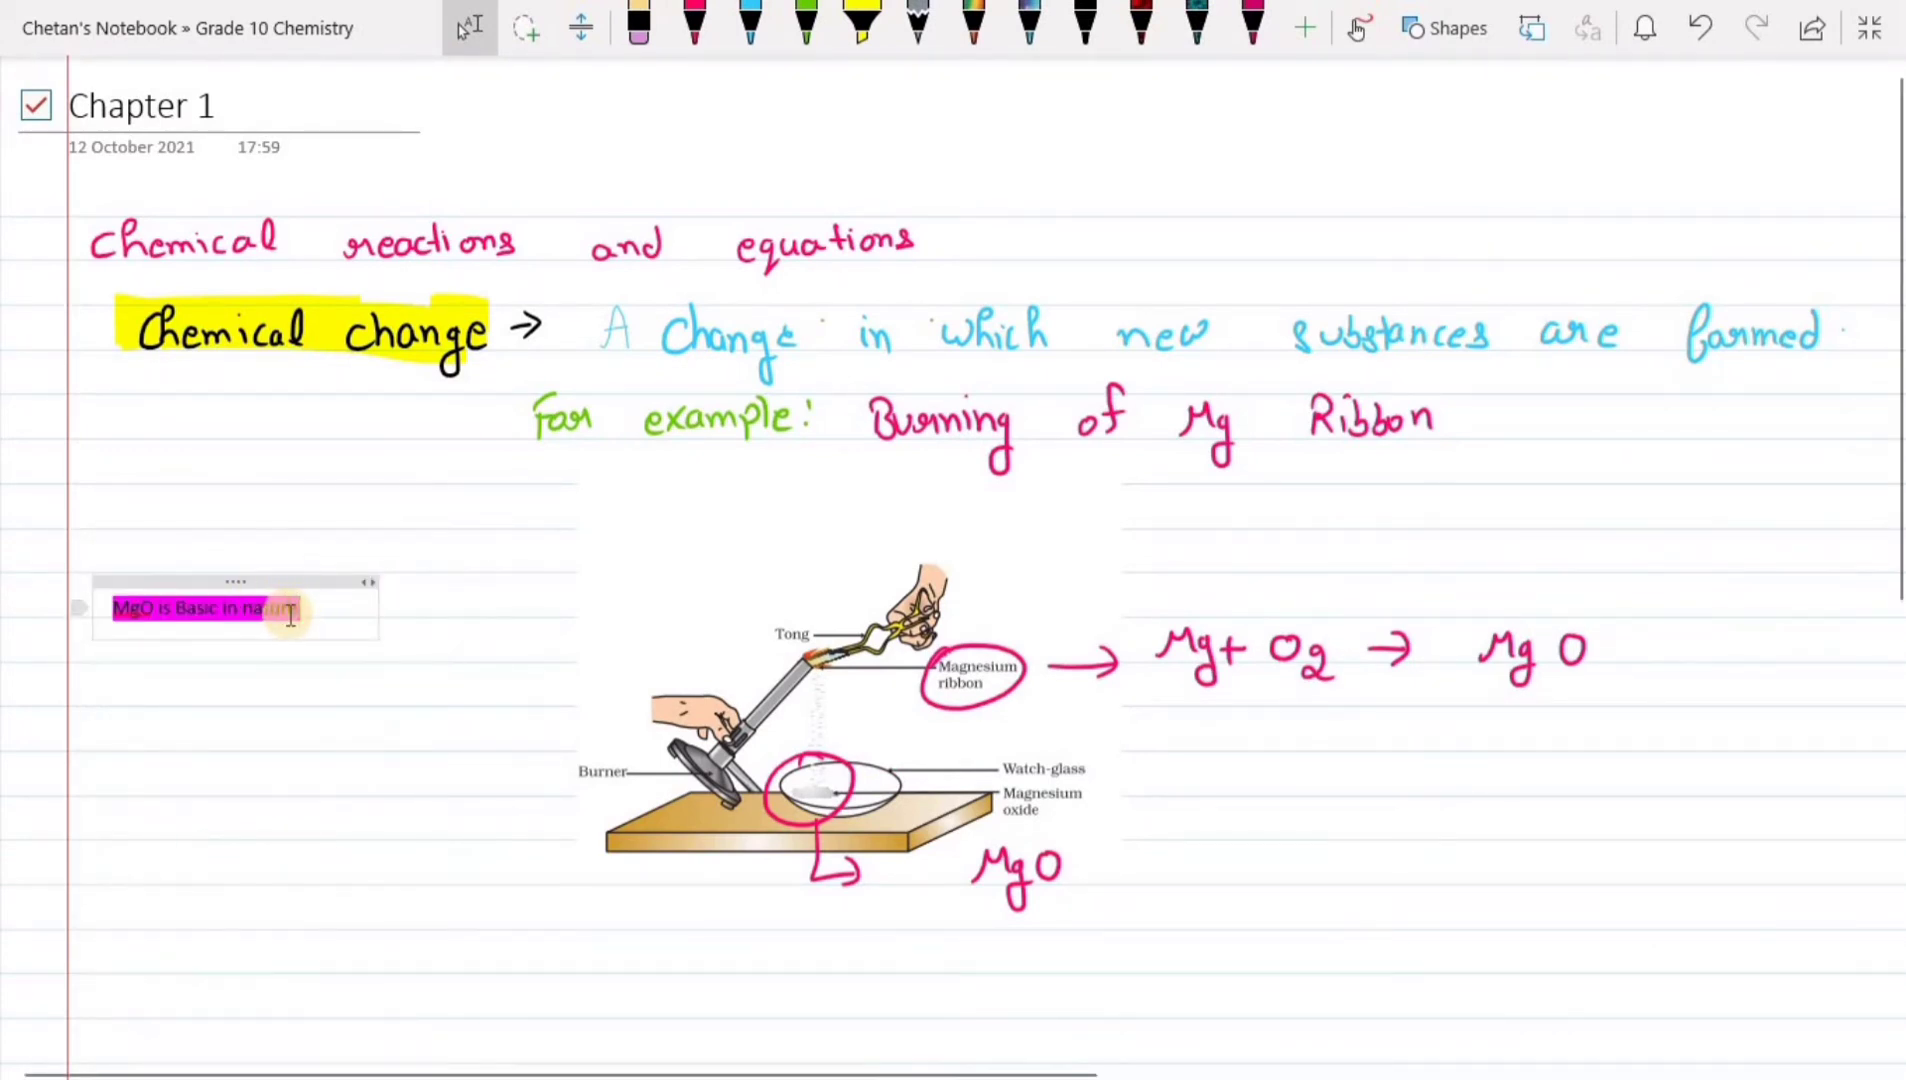
# Make the "MgO is Basic in nature" note bold and larger, and move it closer to the diagram.
pyautogui.moveTo(298, 607); pyautogui.dragTo(113, 607)
pyautogui.click(197, 573)
pyautogui.click(317, 575)
pyautogui.click(330, 687)
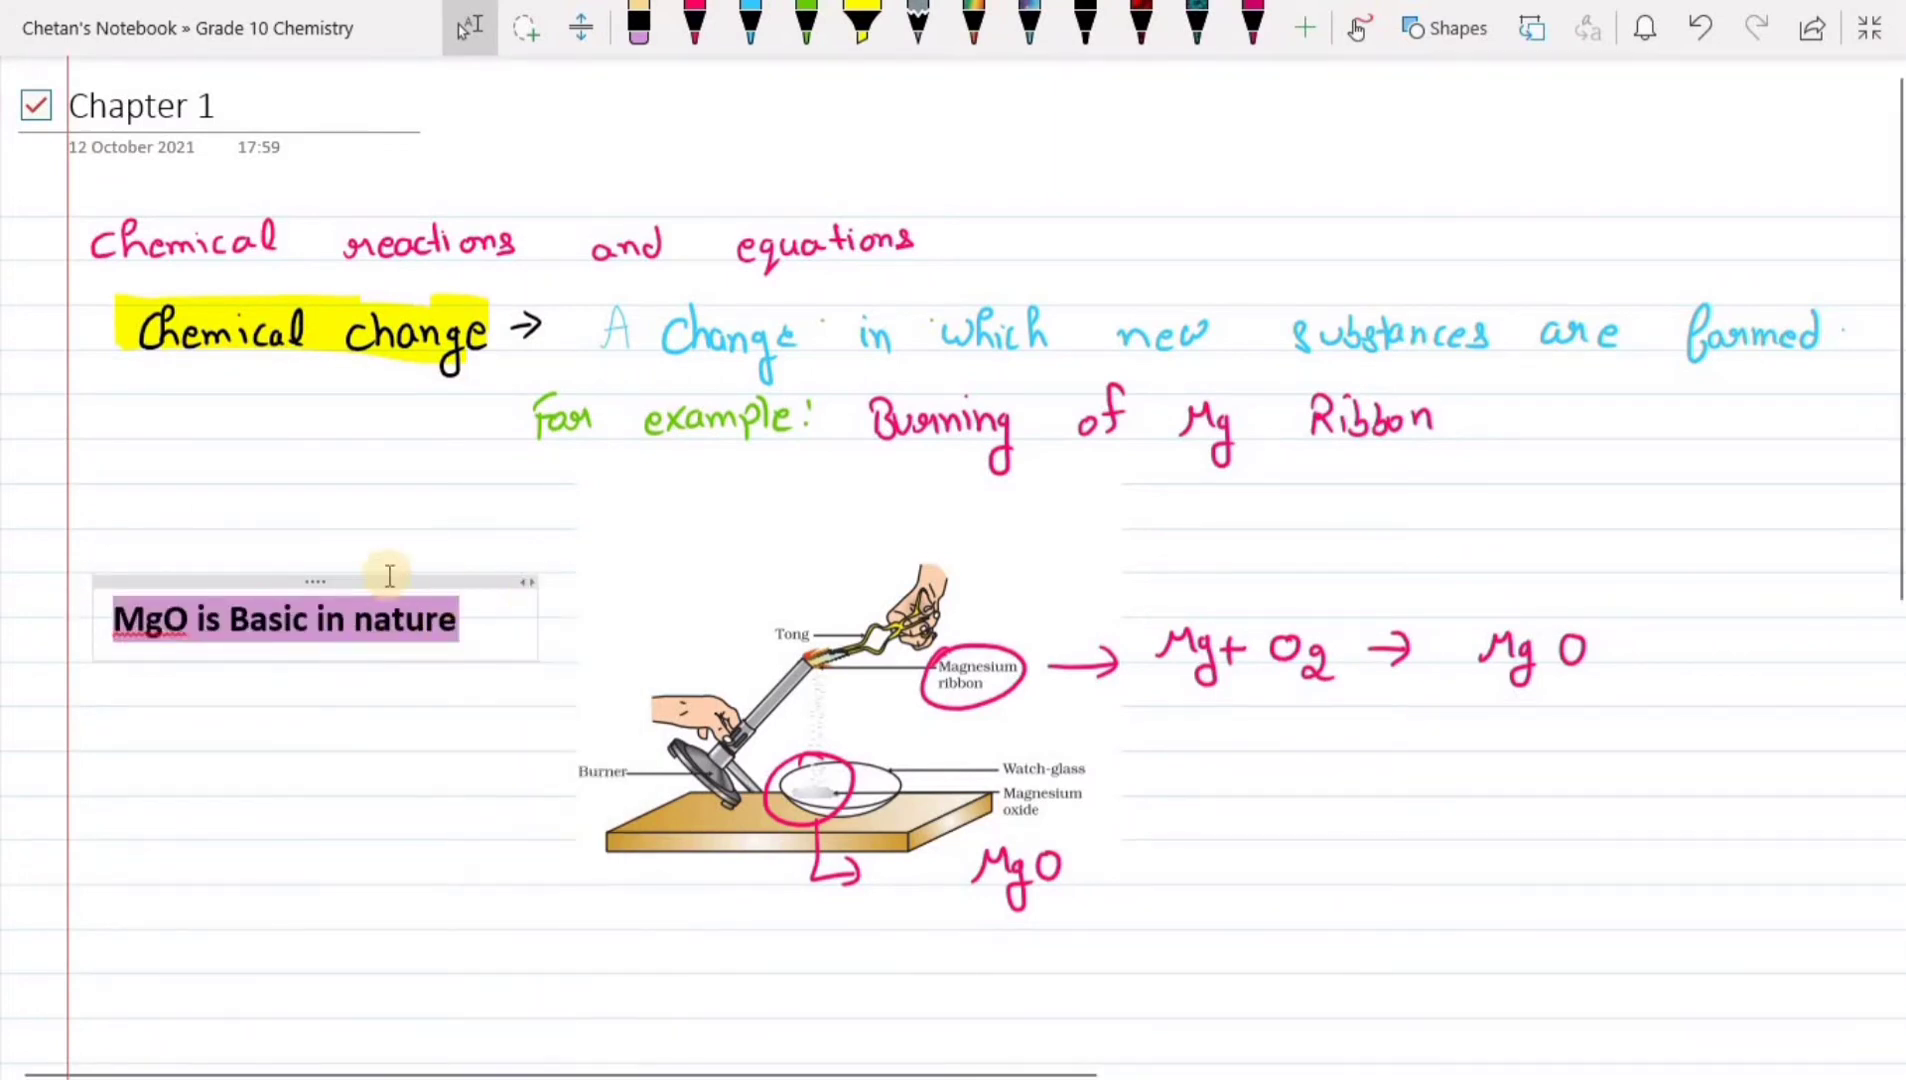
pyautogui.moveTo(383, 566); pyautogui.dragTo(502, 557)
pyautogui.click(1327, 748)
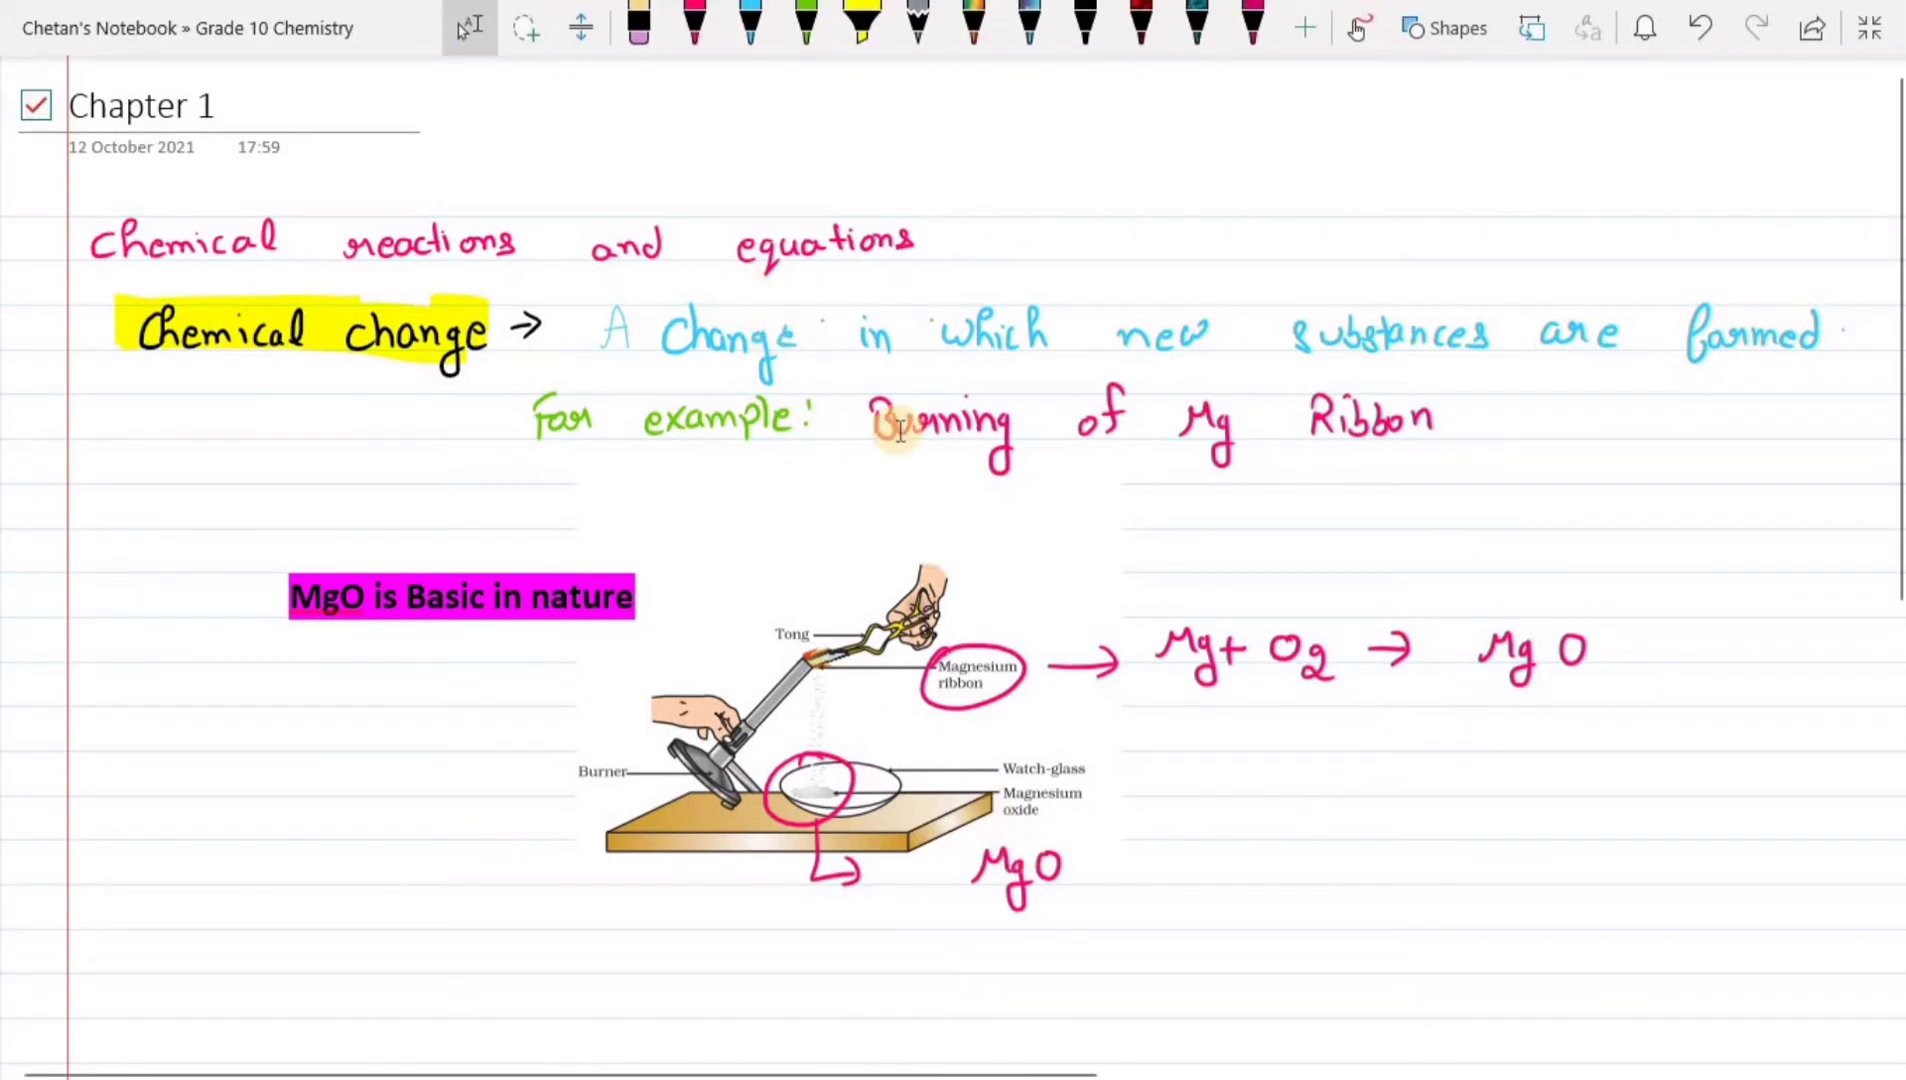
# Convert the handwritten word "Burning" to typed text, and undo the conversion.
pyautogui.moveTo(855, 405)
pyautogui.mouseDown()
pyautogui.moveTo(957, 414)
pyautogui.moveTo(1031, 476)
pyautogui.mouseUp()
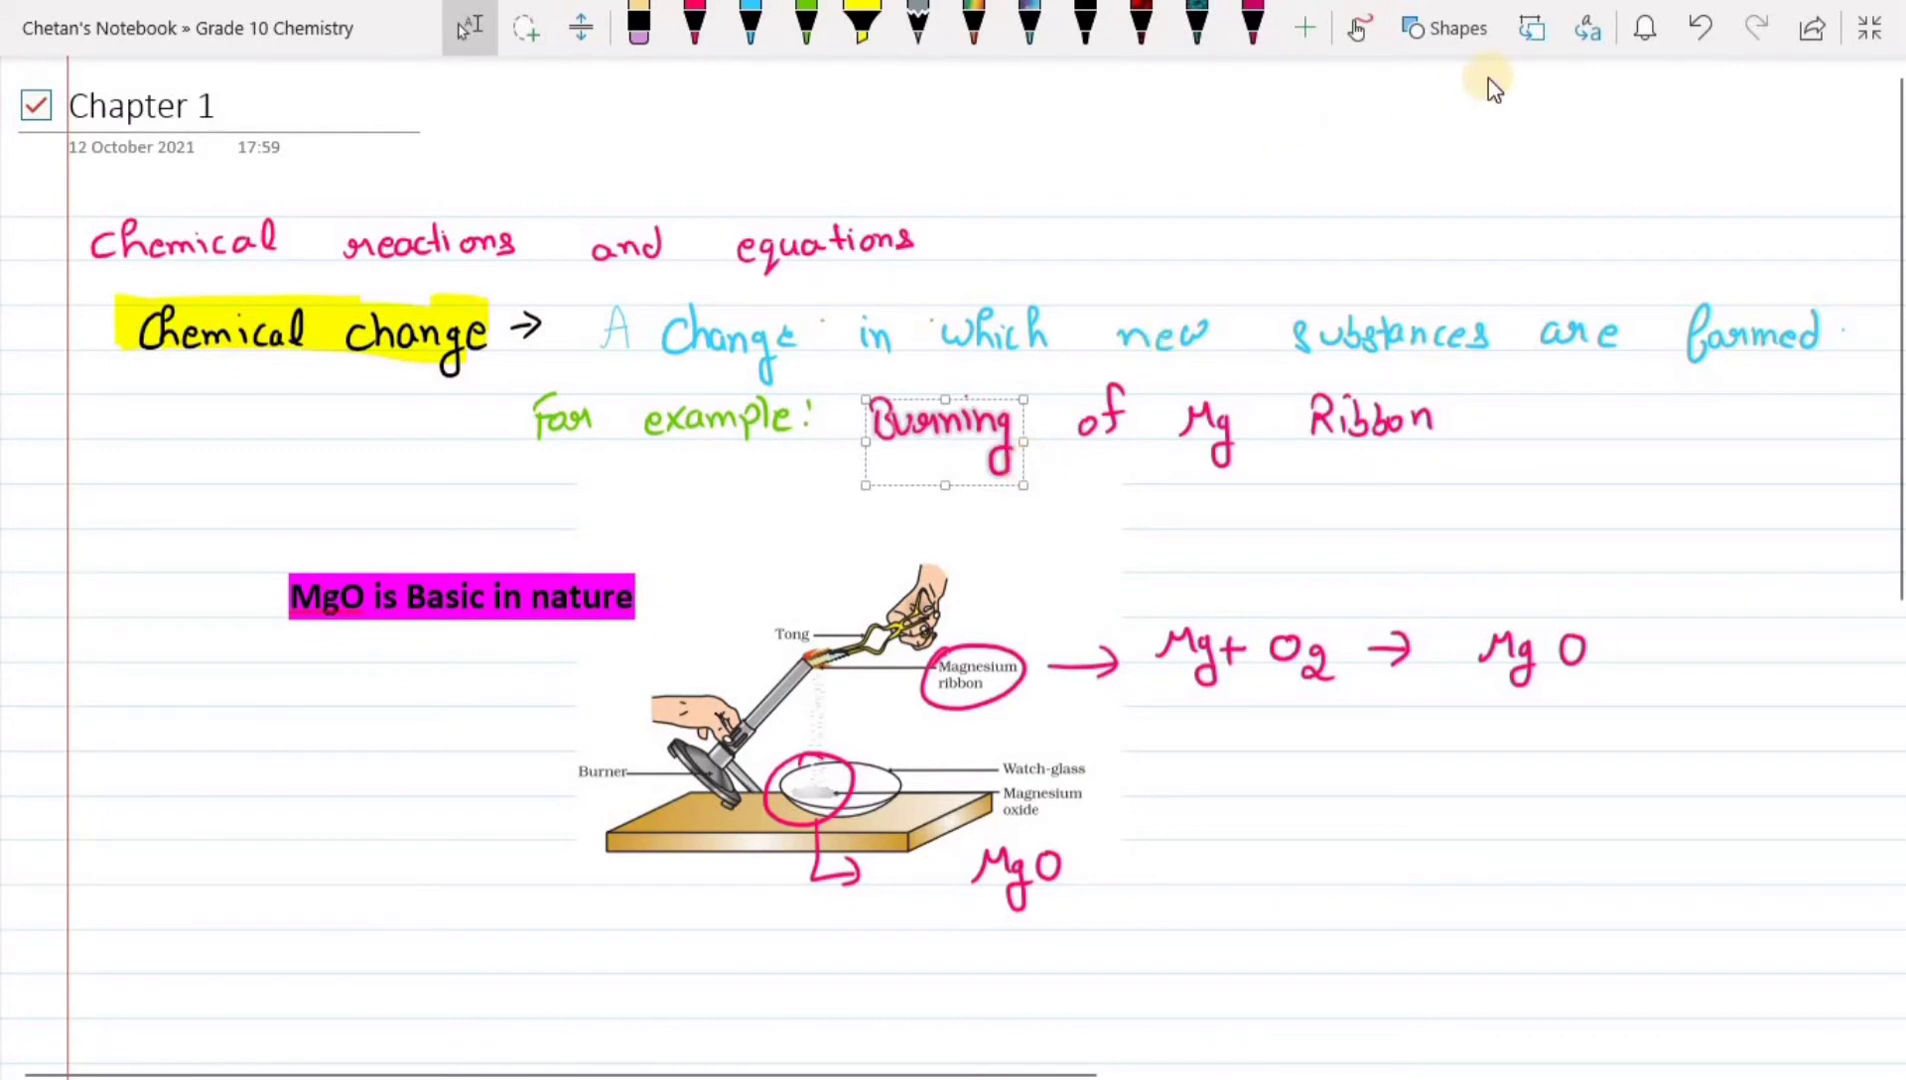
pyautogui.click(1578, 45)
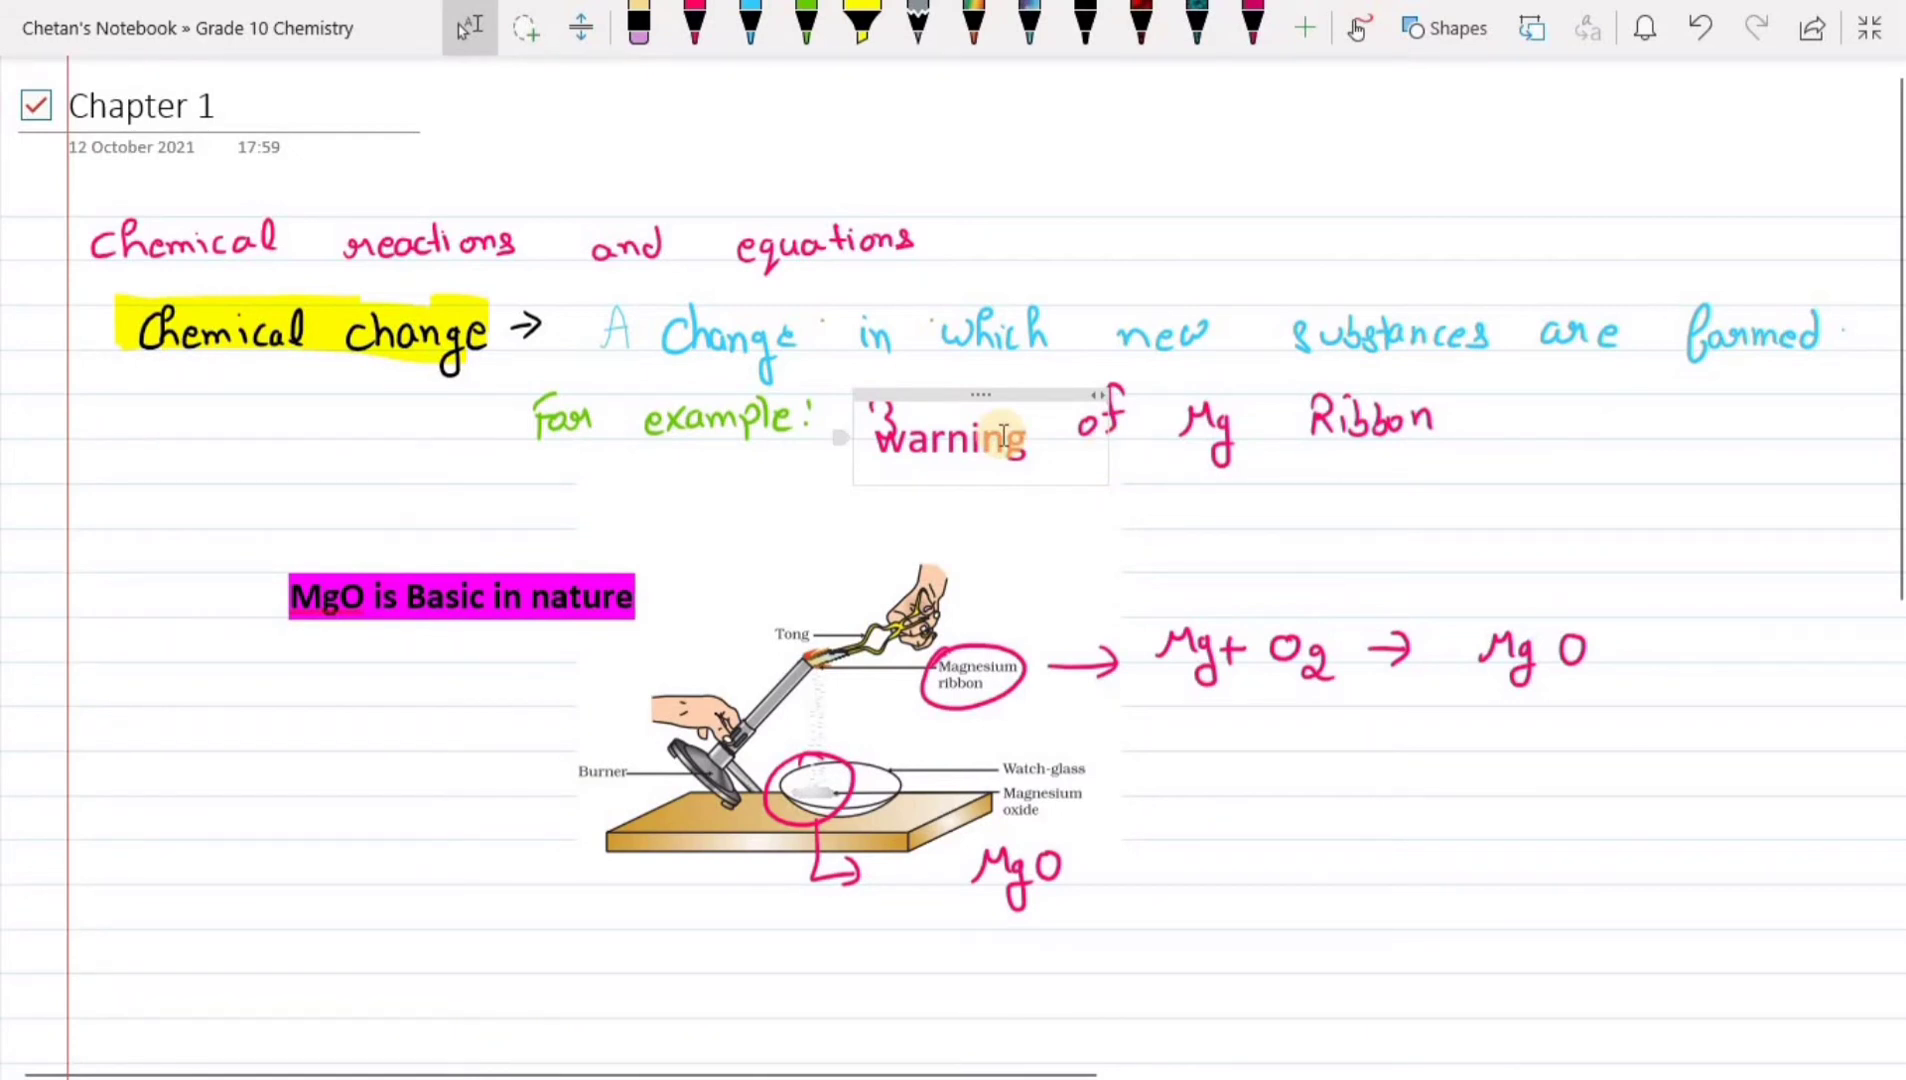
pyautogui.hotkey('ctrl', 'z')
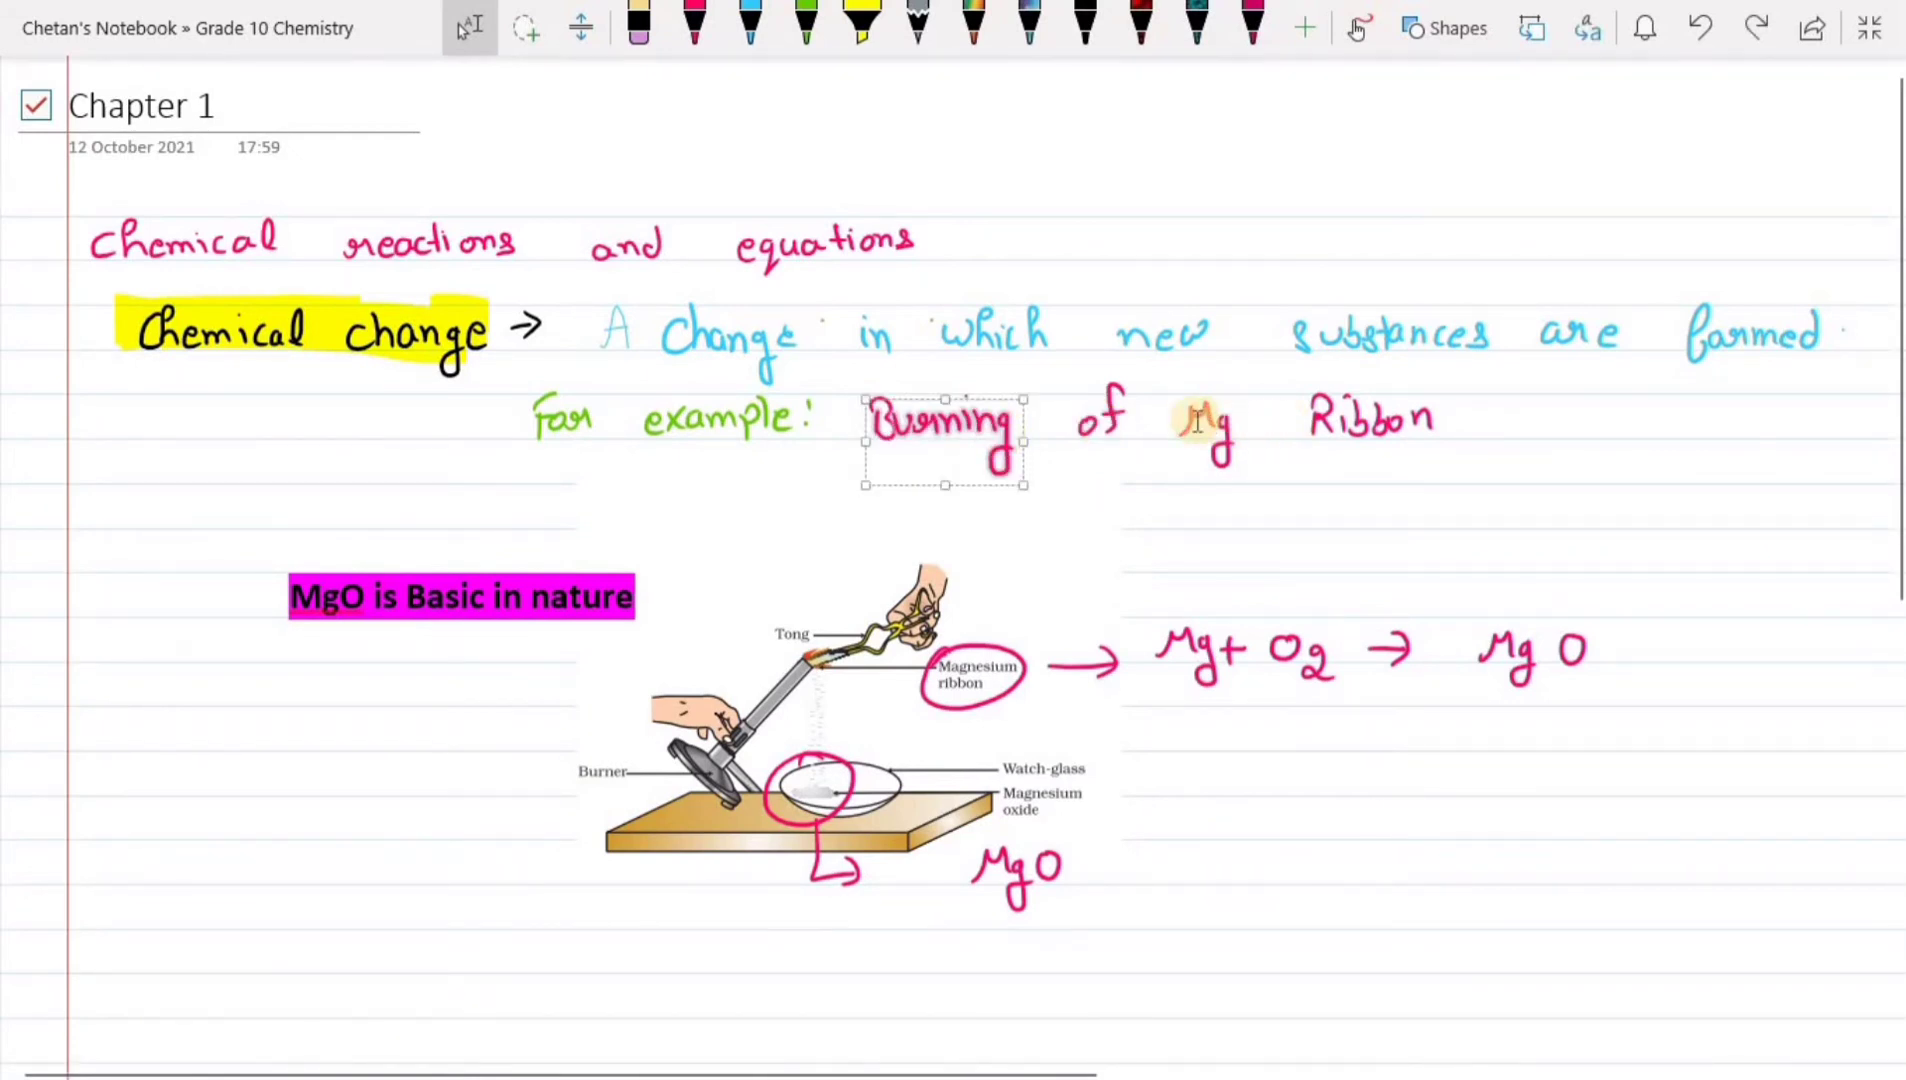
# Convert the handwritten word "new" in the chemical change definition to typed text.
pyautogui.moveTo(1178, 415); pyautogui.dragTo(1258, 460)
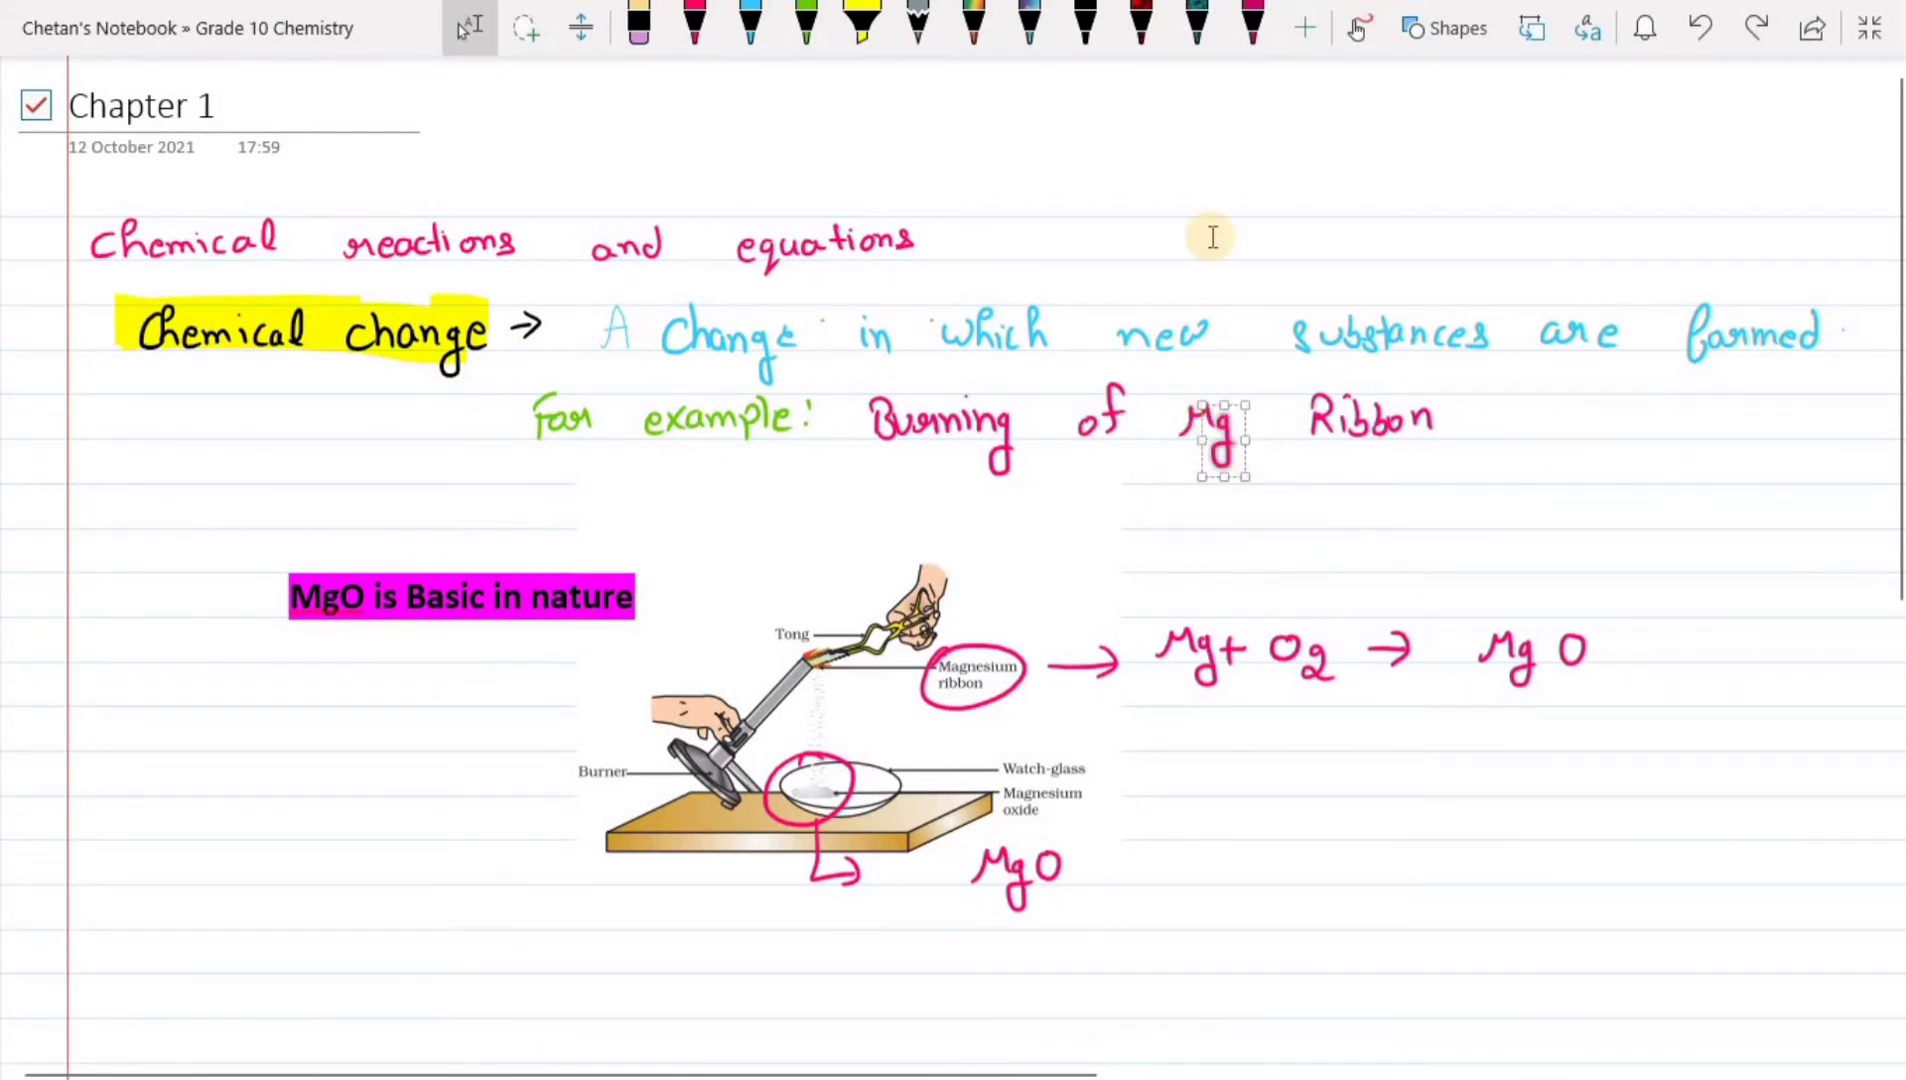
pyautogui.moveTo(1102, 328); pyautogui.dragTo(1250, 340)
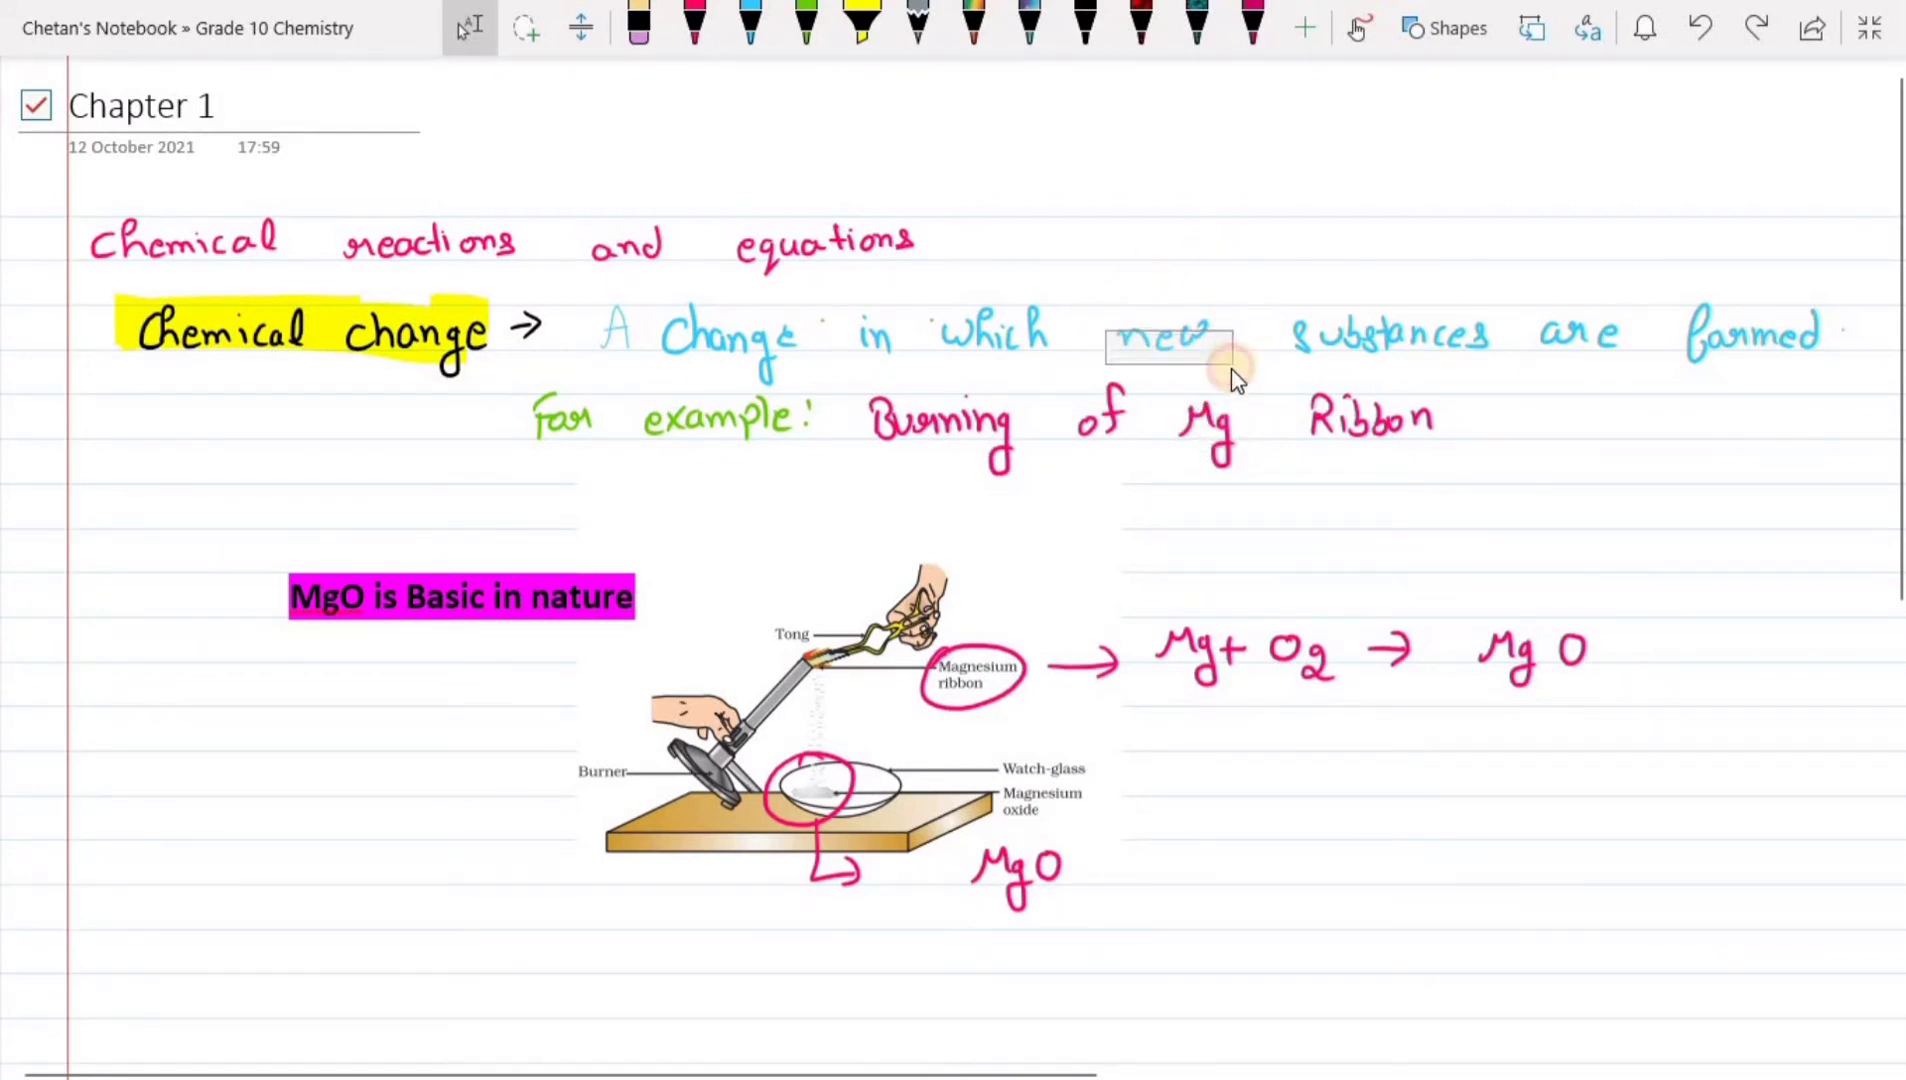
pyautogui.click(1213, 341)
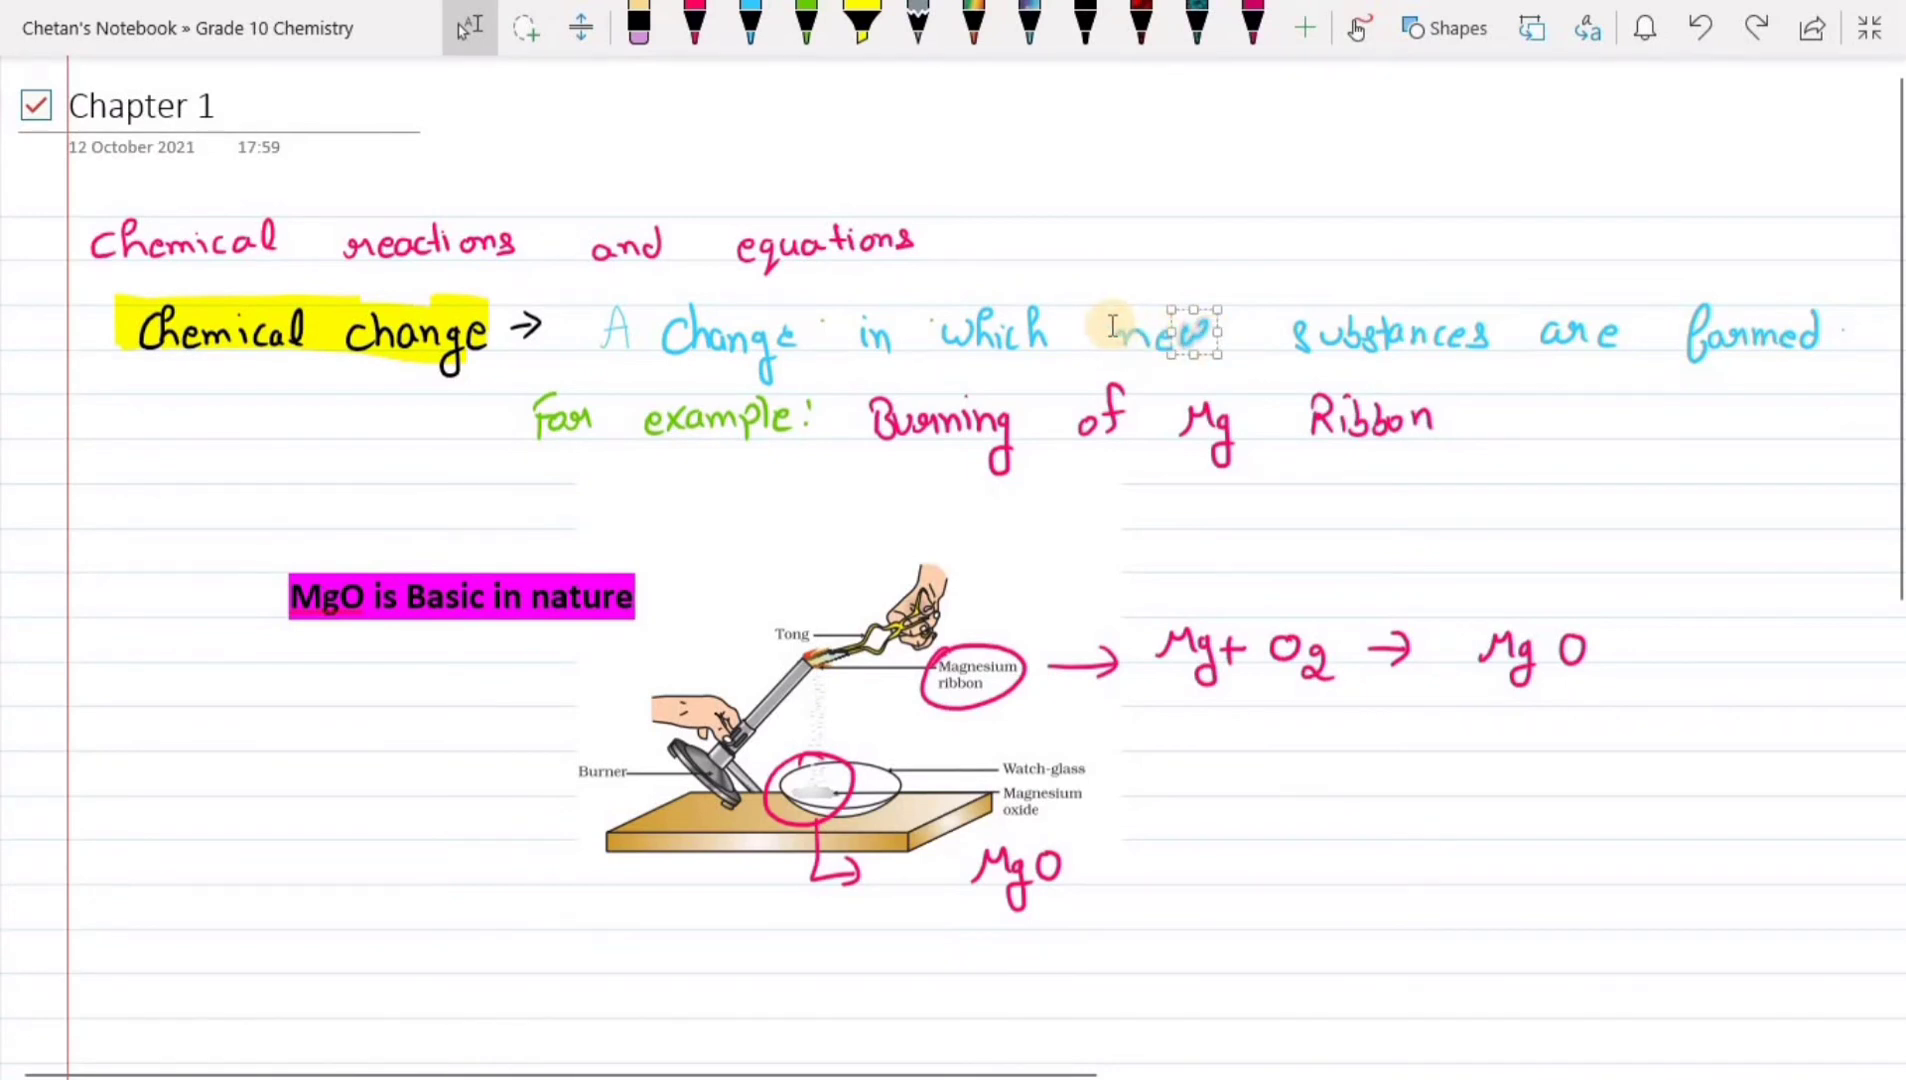
pyautogui.moveTo(1107, 326)
pyautogui.mouseDown()
pyautogui.moveTo(1227, 331)
pyautogui.moveTo(1238, 363)
pyautogui.mouseUp()
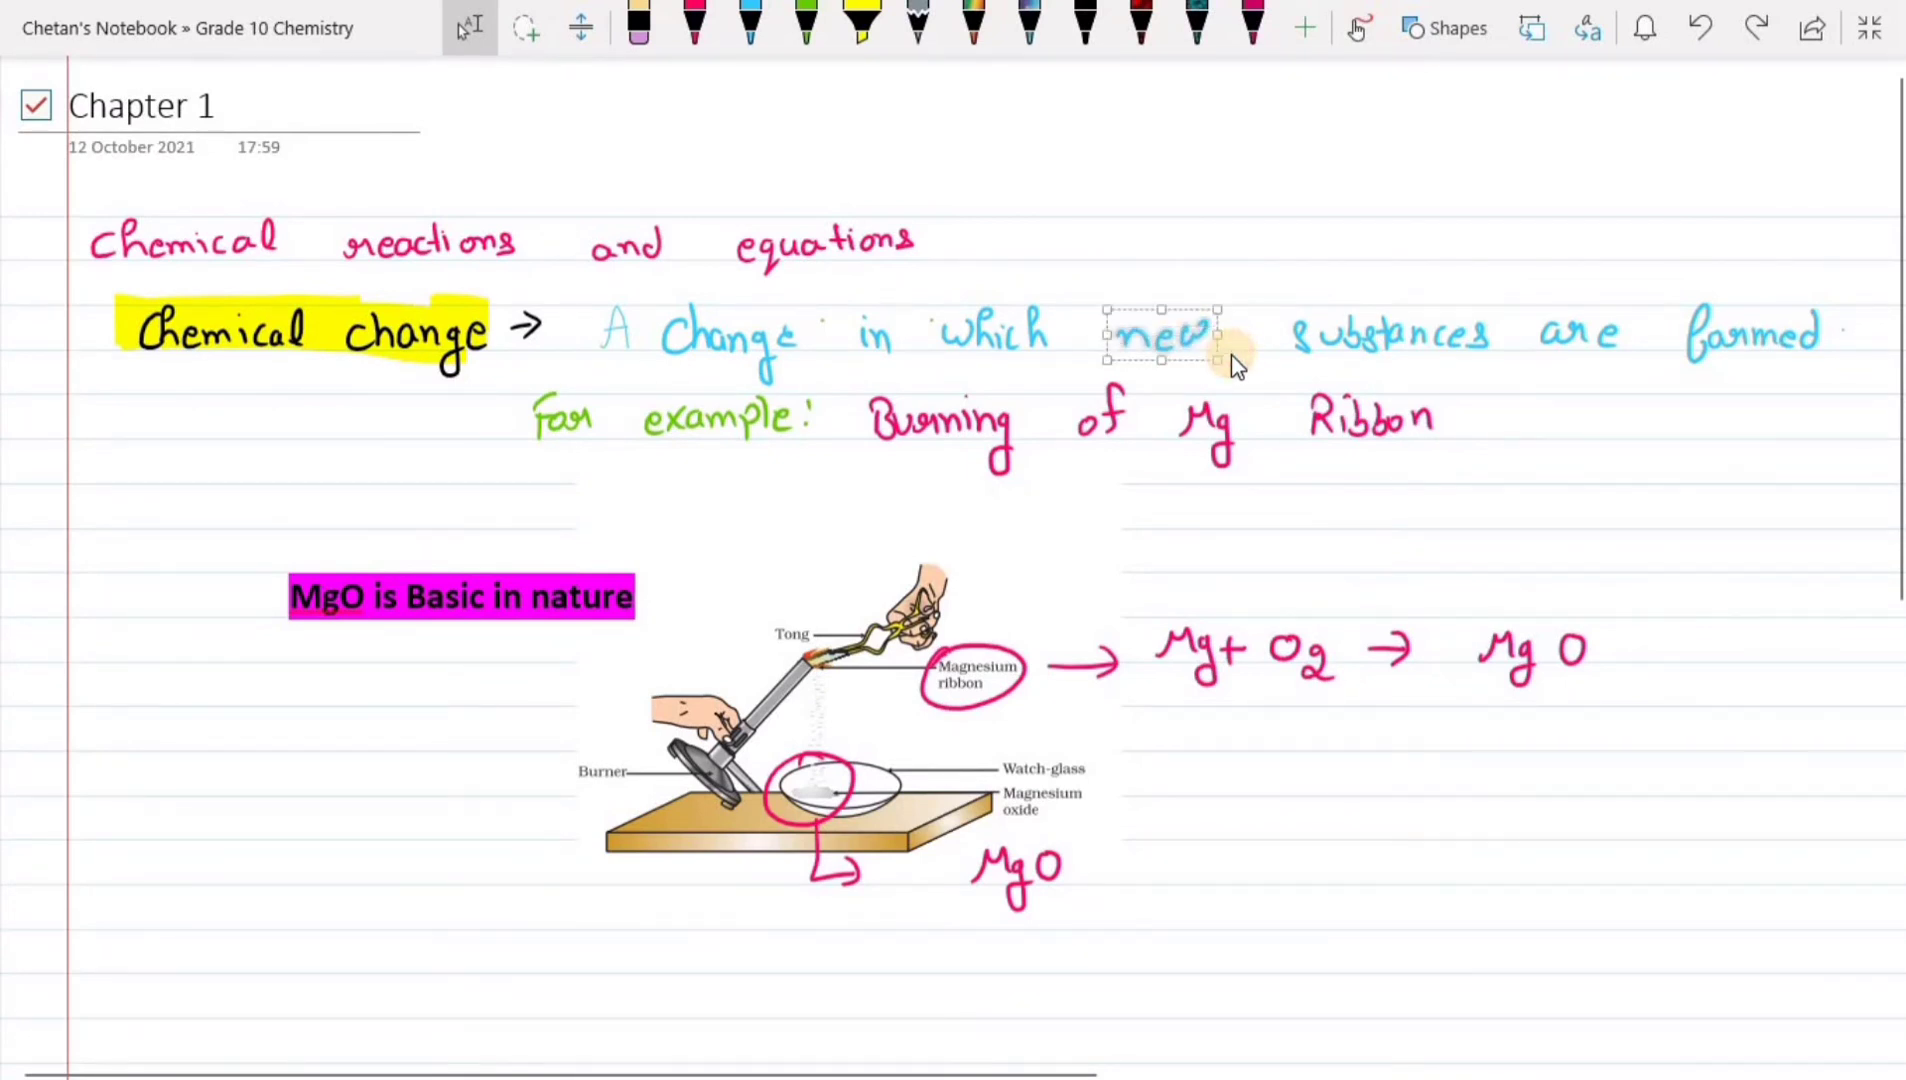
pyautogui.moveTo(1617, 21)
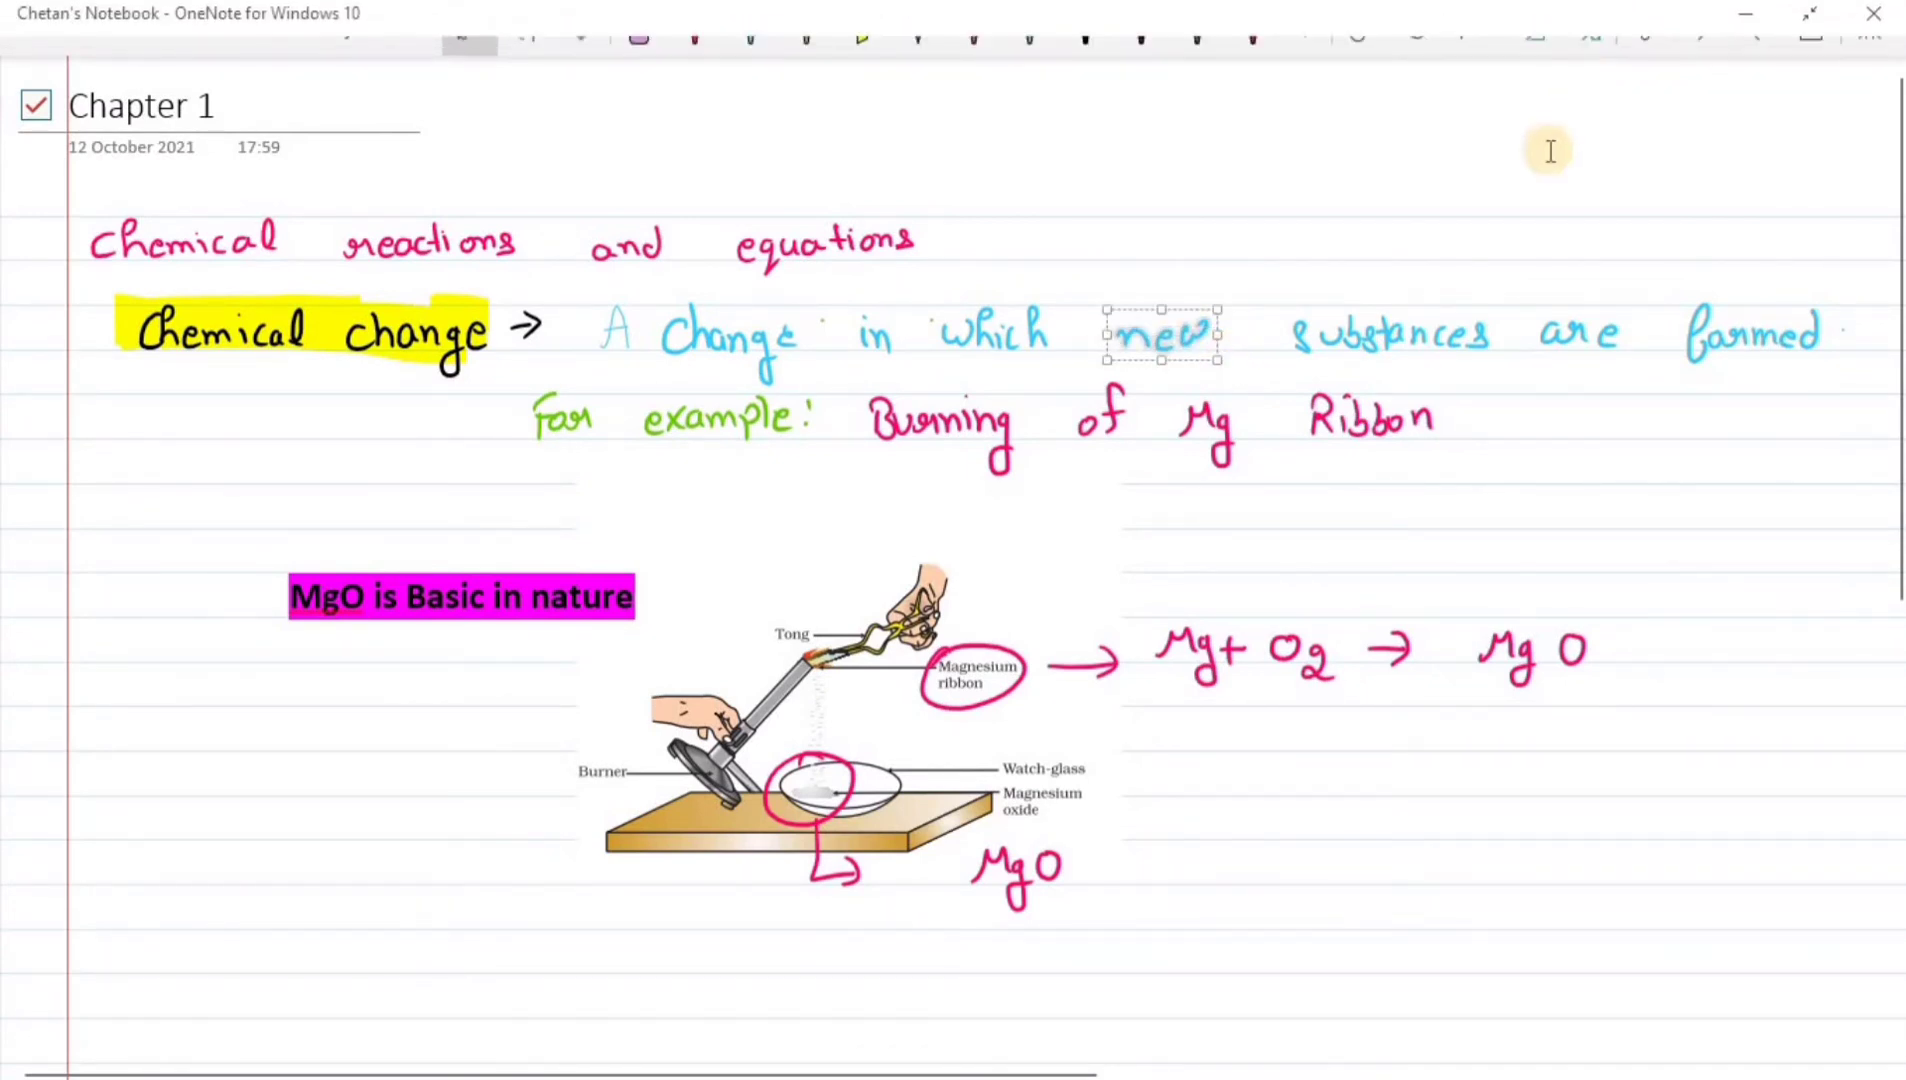
pyautogui.click(1588, 31)
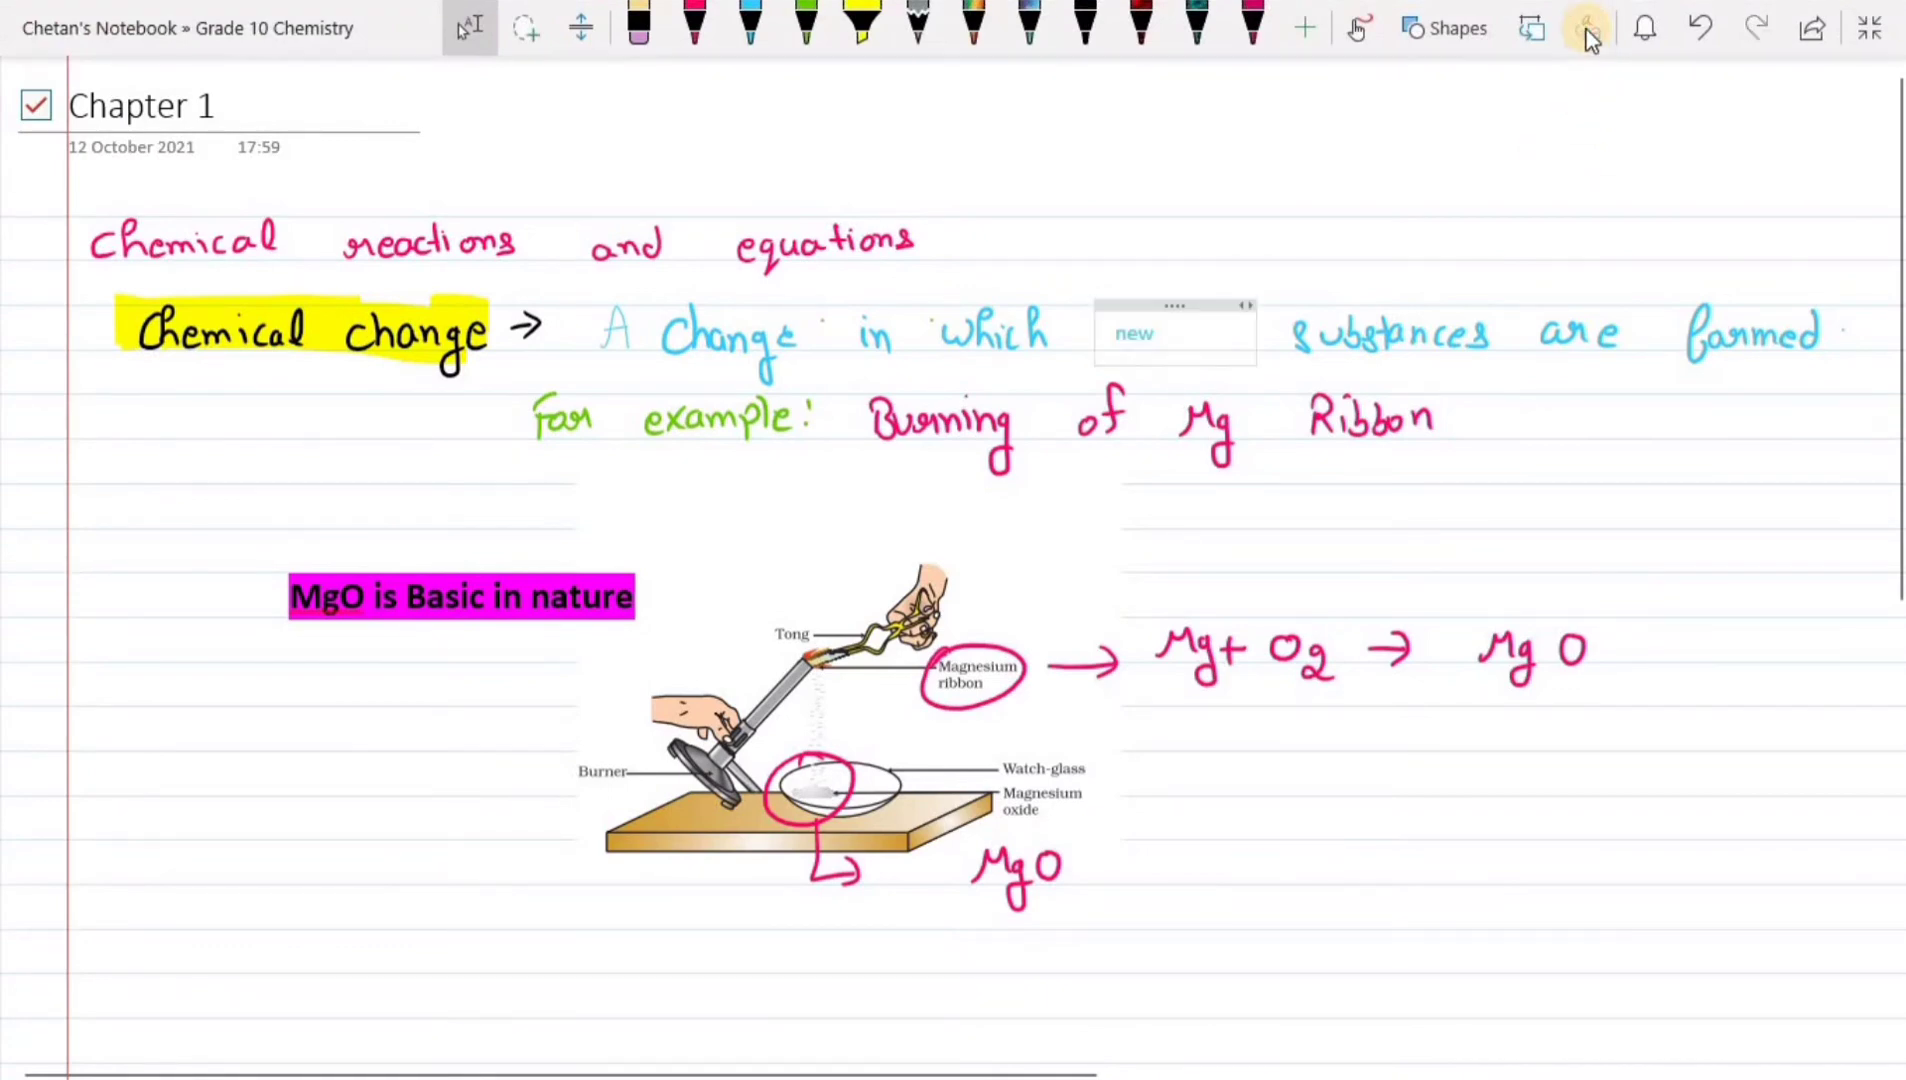
# Convert the handwritten word "are" in the definition to typed text, and undo the conversions of "are" and "new".
pyautogui.moveTo(1463, 380); pyautogui.dragTo(1640, 303)
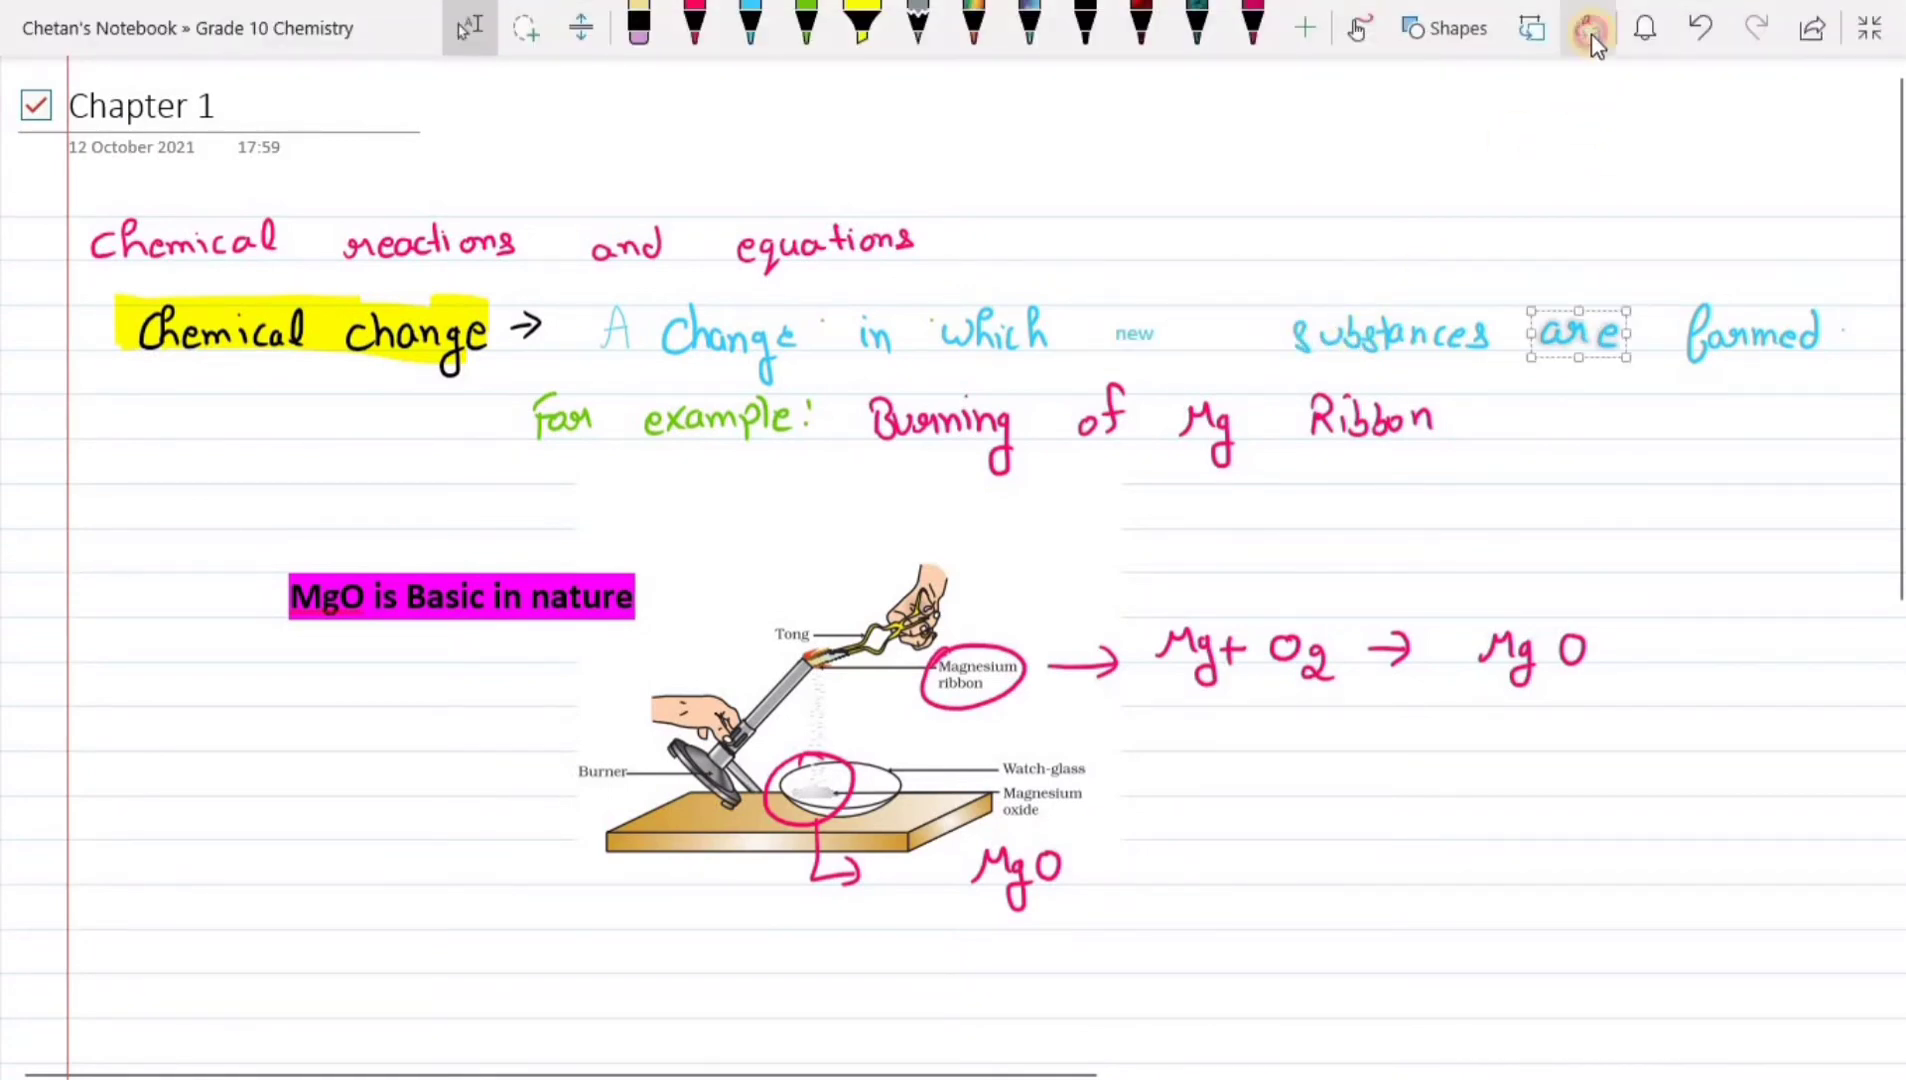
pyautogui.click(1590, 33)
pyautogui.hotkey('ctrl', 'z')
pyautogui.hotkey('ctrl', 'z')
# Below the diagram, handwrite "Chemical Reaction:" in rainbow ink and the definition "A chemical change is represented by a chemical reaction" in light blue.
pyautogui.scroll(-4, 1580, 369)
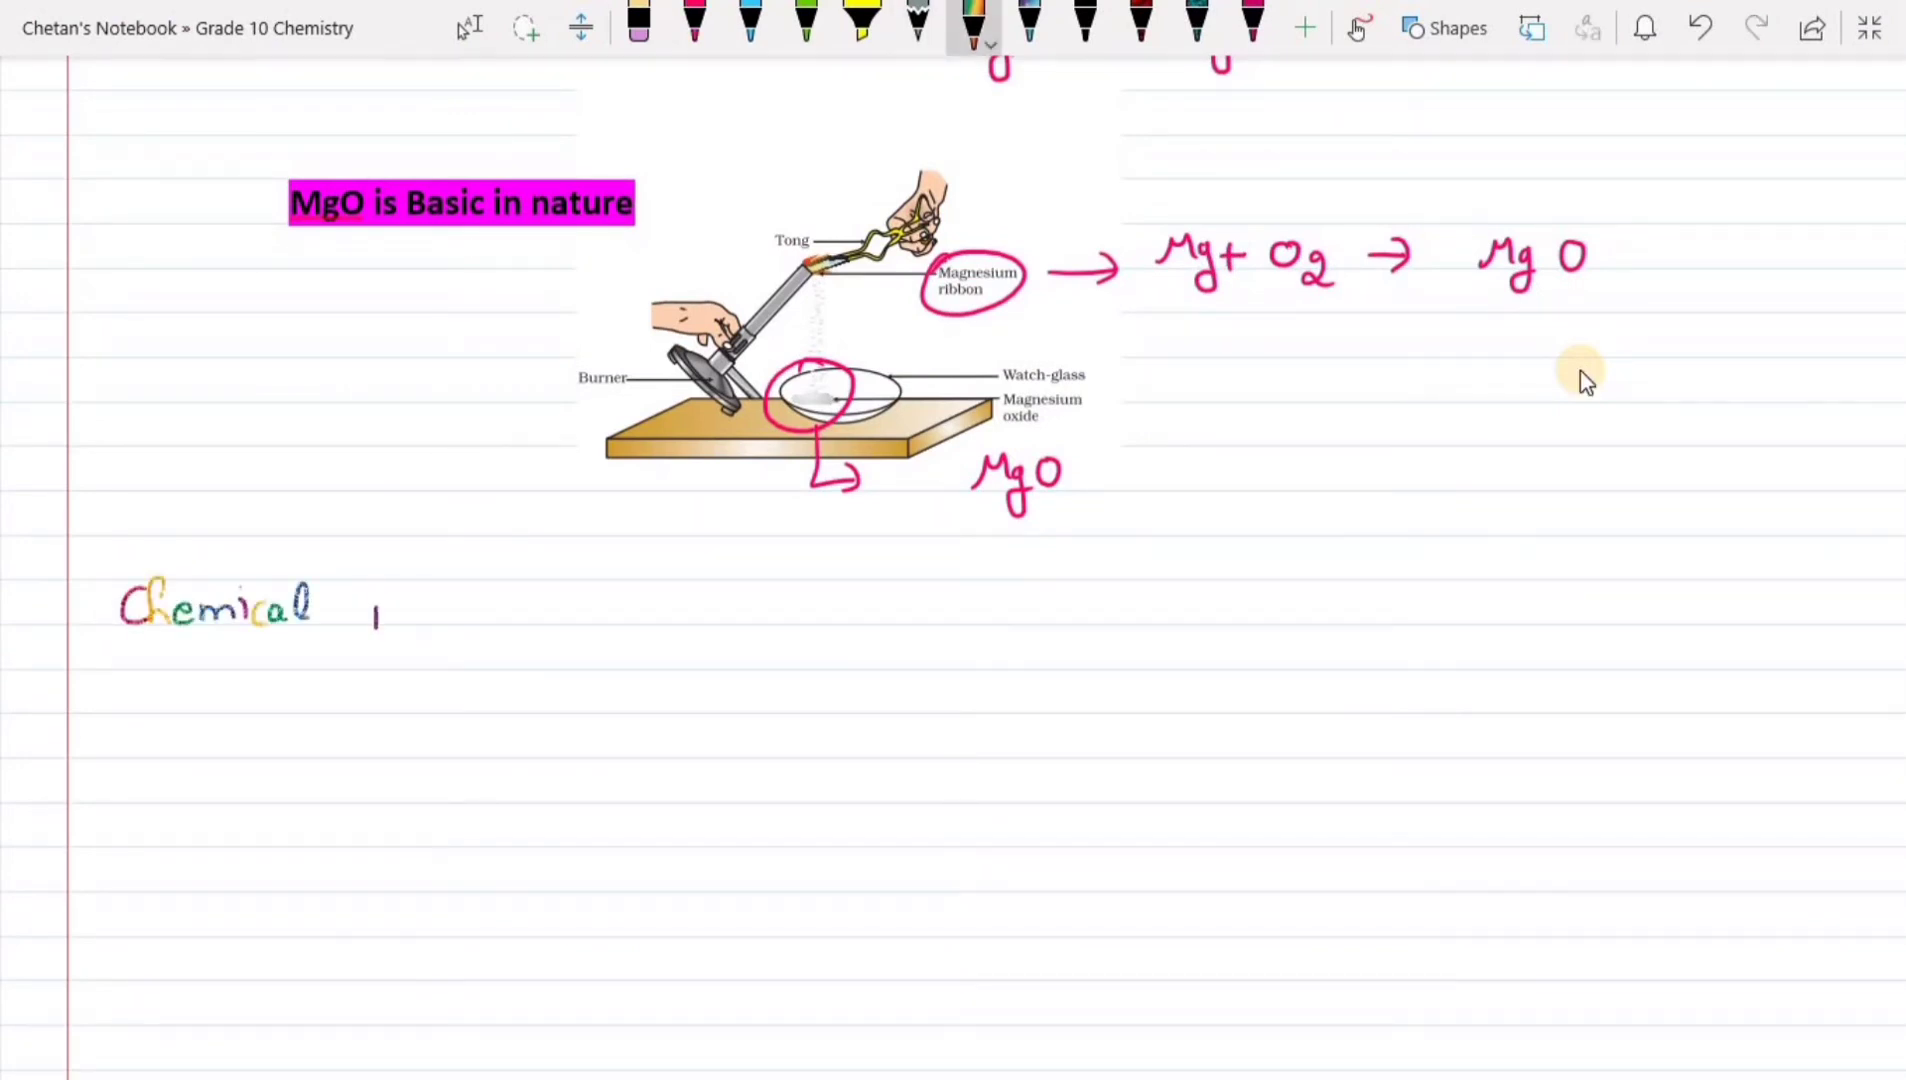
pyautogui.moveTo(373, 588); pyautogui.dragTo(396, 624)
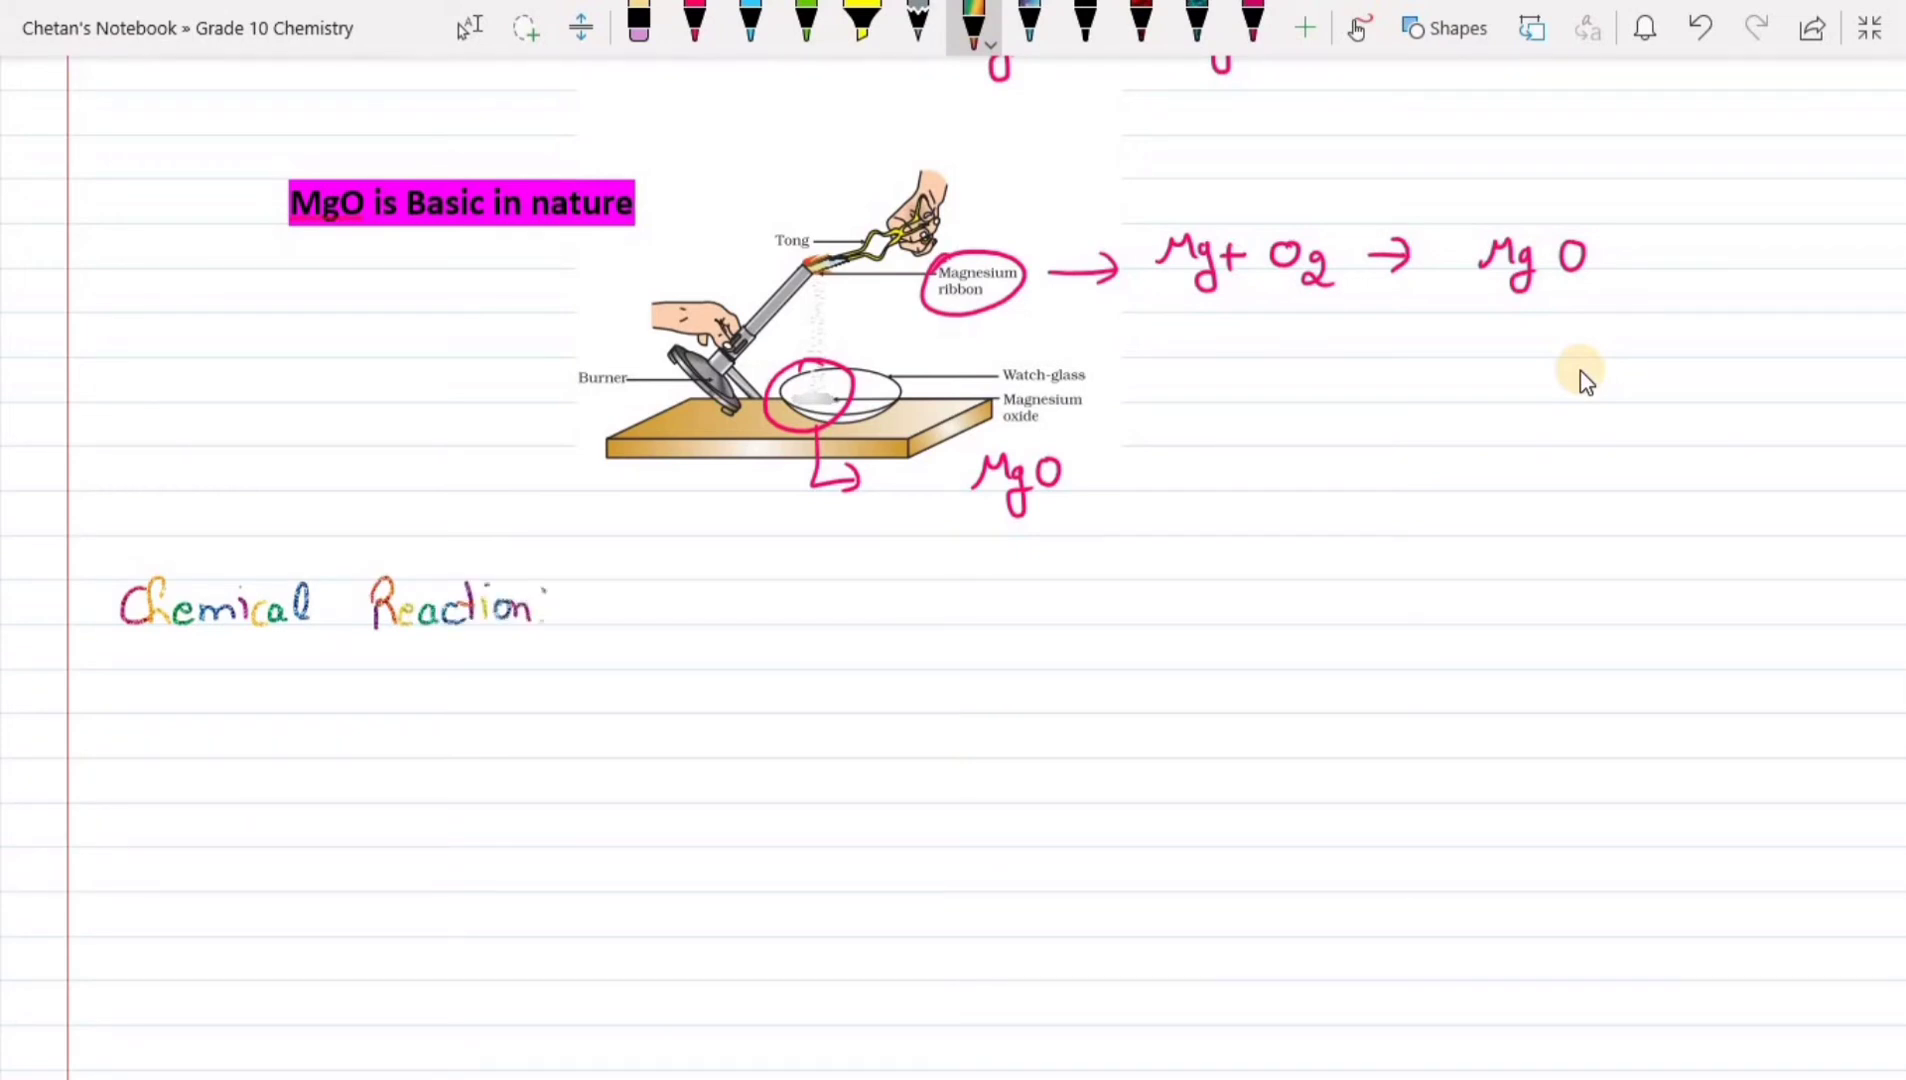
pyautogui.click(750, 24)
pyautogui.moveTo(644, 590); pyautogui.dragTo(631, 626)
pyautogui.moveTo(645, 590); pyautogui.dragTo(656, 625)
pyautogui.moveTo(635, 612); pyautogui.dragTo(714, 621)
pyautogui.moveTo(727, 584); pyautogui.dragTo(745, 622)
pyautogui.moveTo(753, 611); pyautogui.dragTo(773, 620)
pyautogui.moveTo(781, 602); pyautogui.dragTo(815, 621)
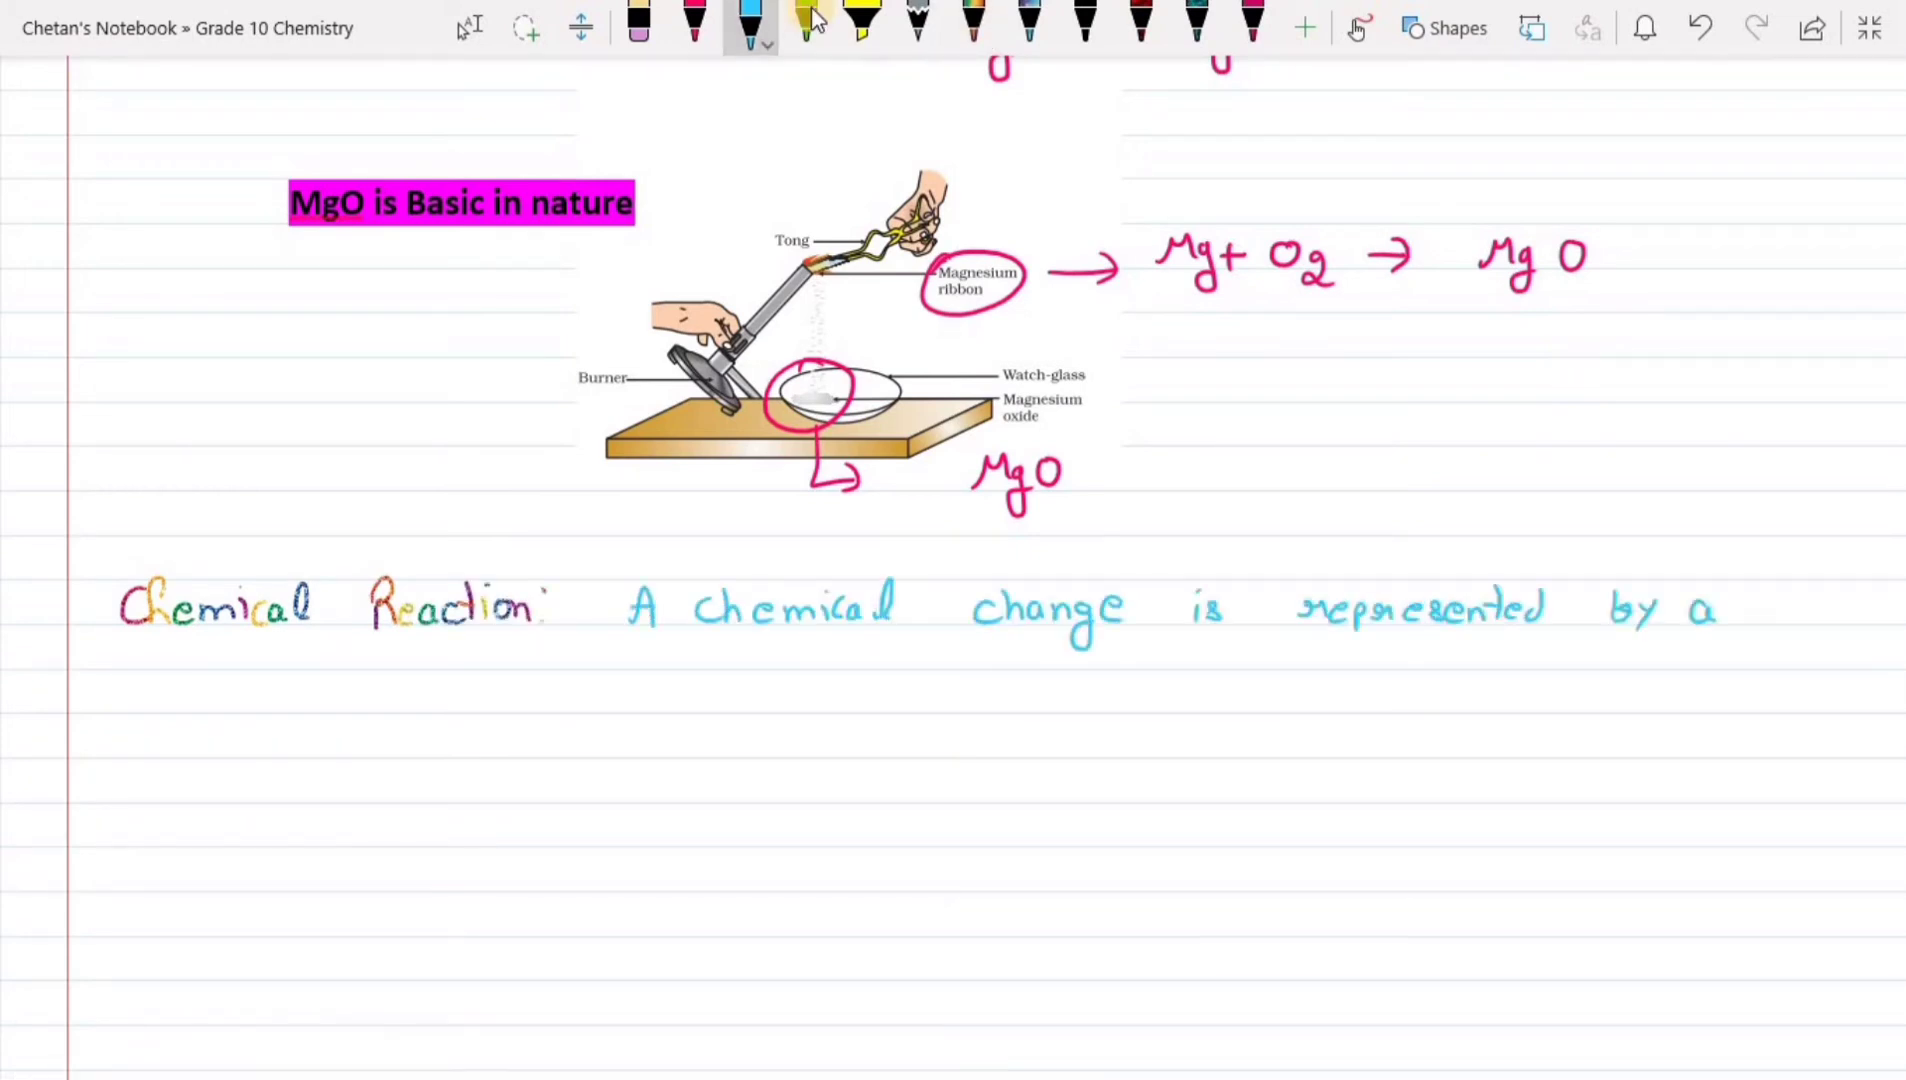
# Handwrite "For example" in black and "Mg + O2 → MgO" in pink, with green brackets labelled "Reactants" and "Products (i.e new substance)".
pyautogui.click(1085, 24)
pyautogui.click(695, 24)
pyautogui.click(806, 24)
pyautogui.moveTo(548, 784); pyautogui.dragTo(800, 771)
# Add the typed line "A chemical change is represented by a chemical reaction" below the equation labels, in larger bold green text.
pyautogui.click(469, 27)
pyautogui.scroll(-5, 447, 478)
pyautogui.click(447, 478)
pyautogui.write('A chemical change is repre')
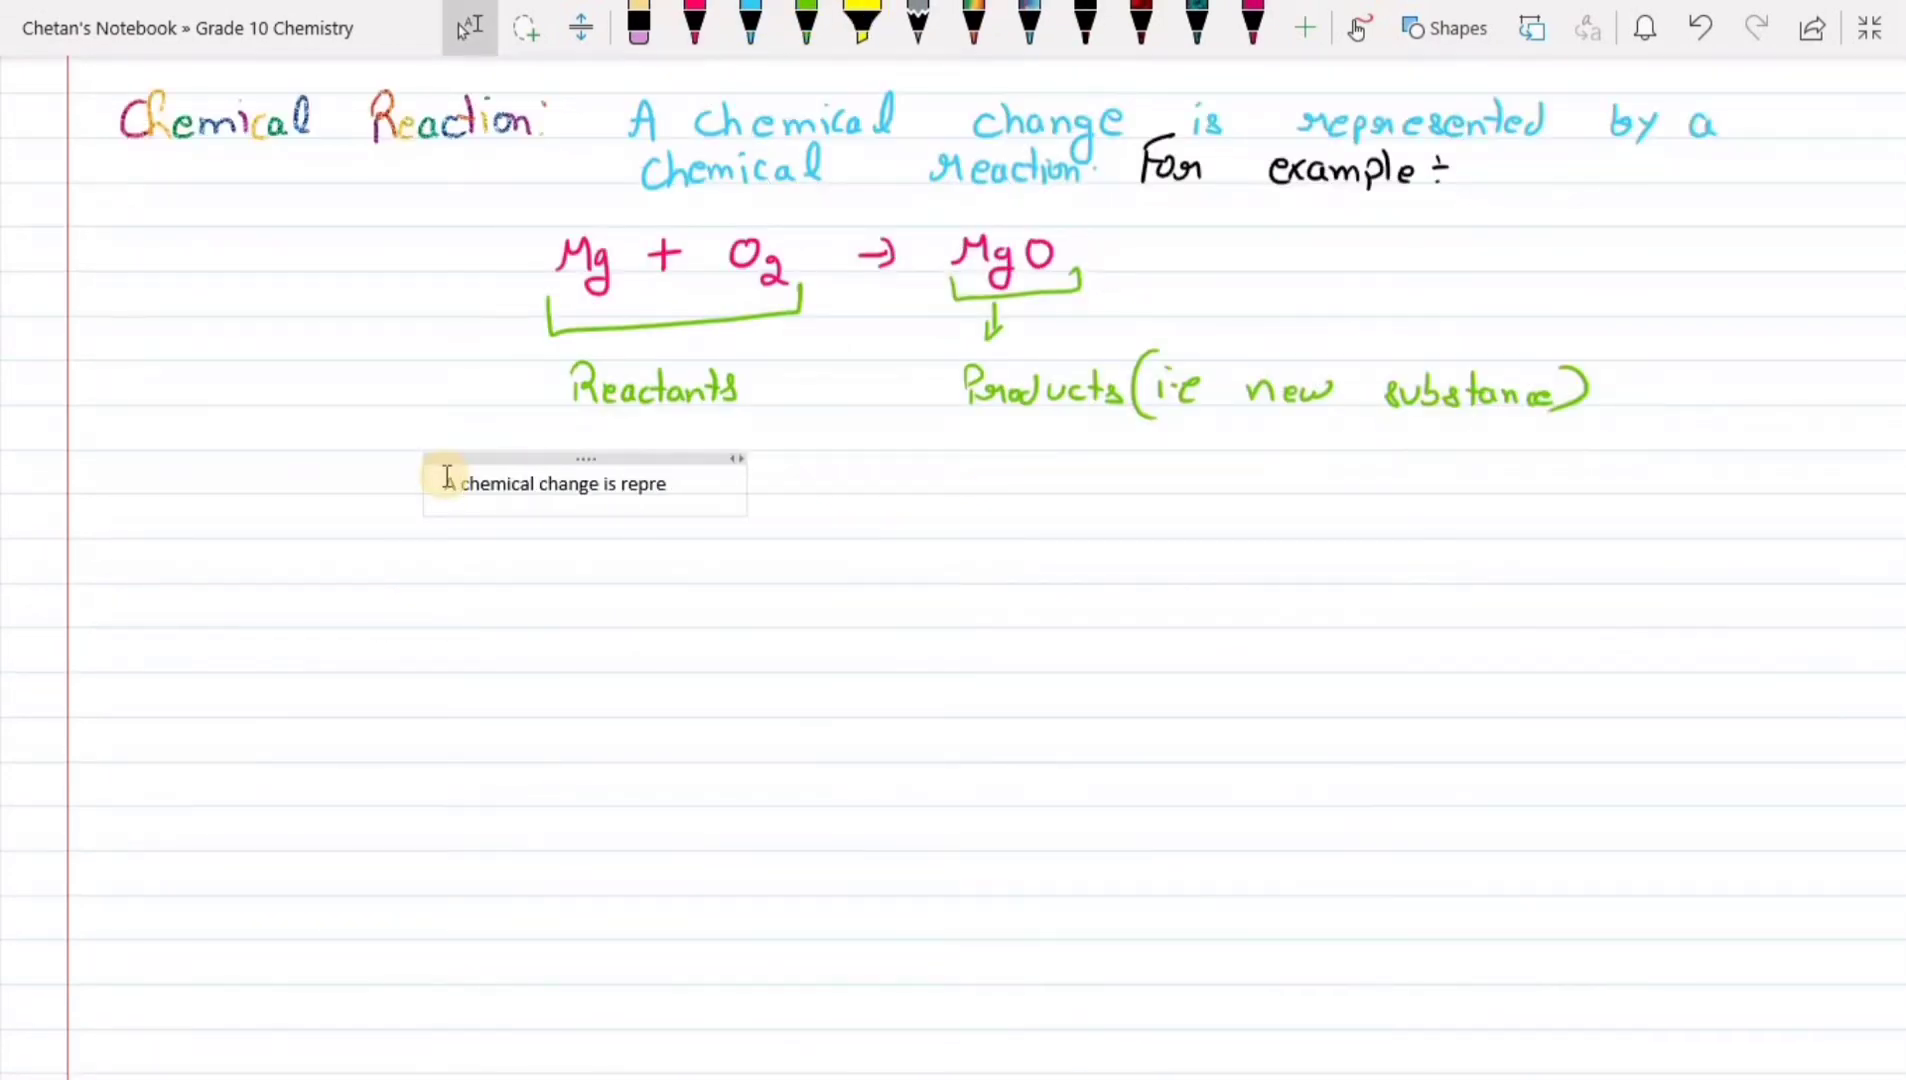
pyautogui.write('sented by a chemical reaction')
pyautogui.click(583, 459)
# Leave full-screen view and open the notebook's sharing options.
pyautogui.scroll(8, 1374, 464)
pyautogui.click(1869, 27)
pyautogui.scroll(-3, 970, 272)
pyautogui.click(1751, 68)
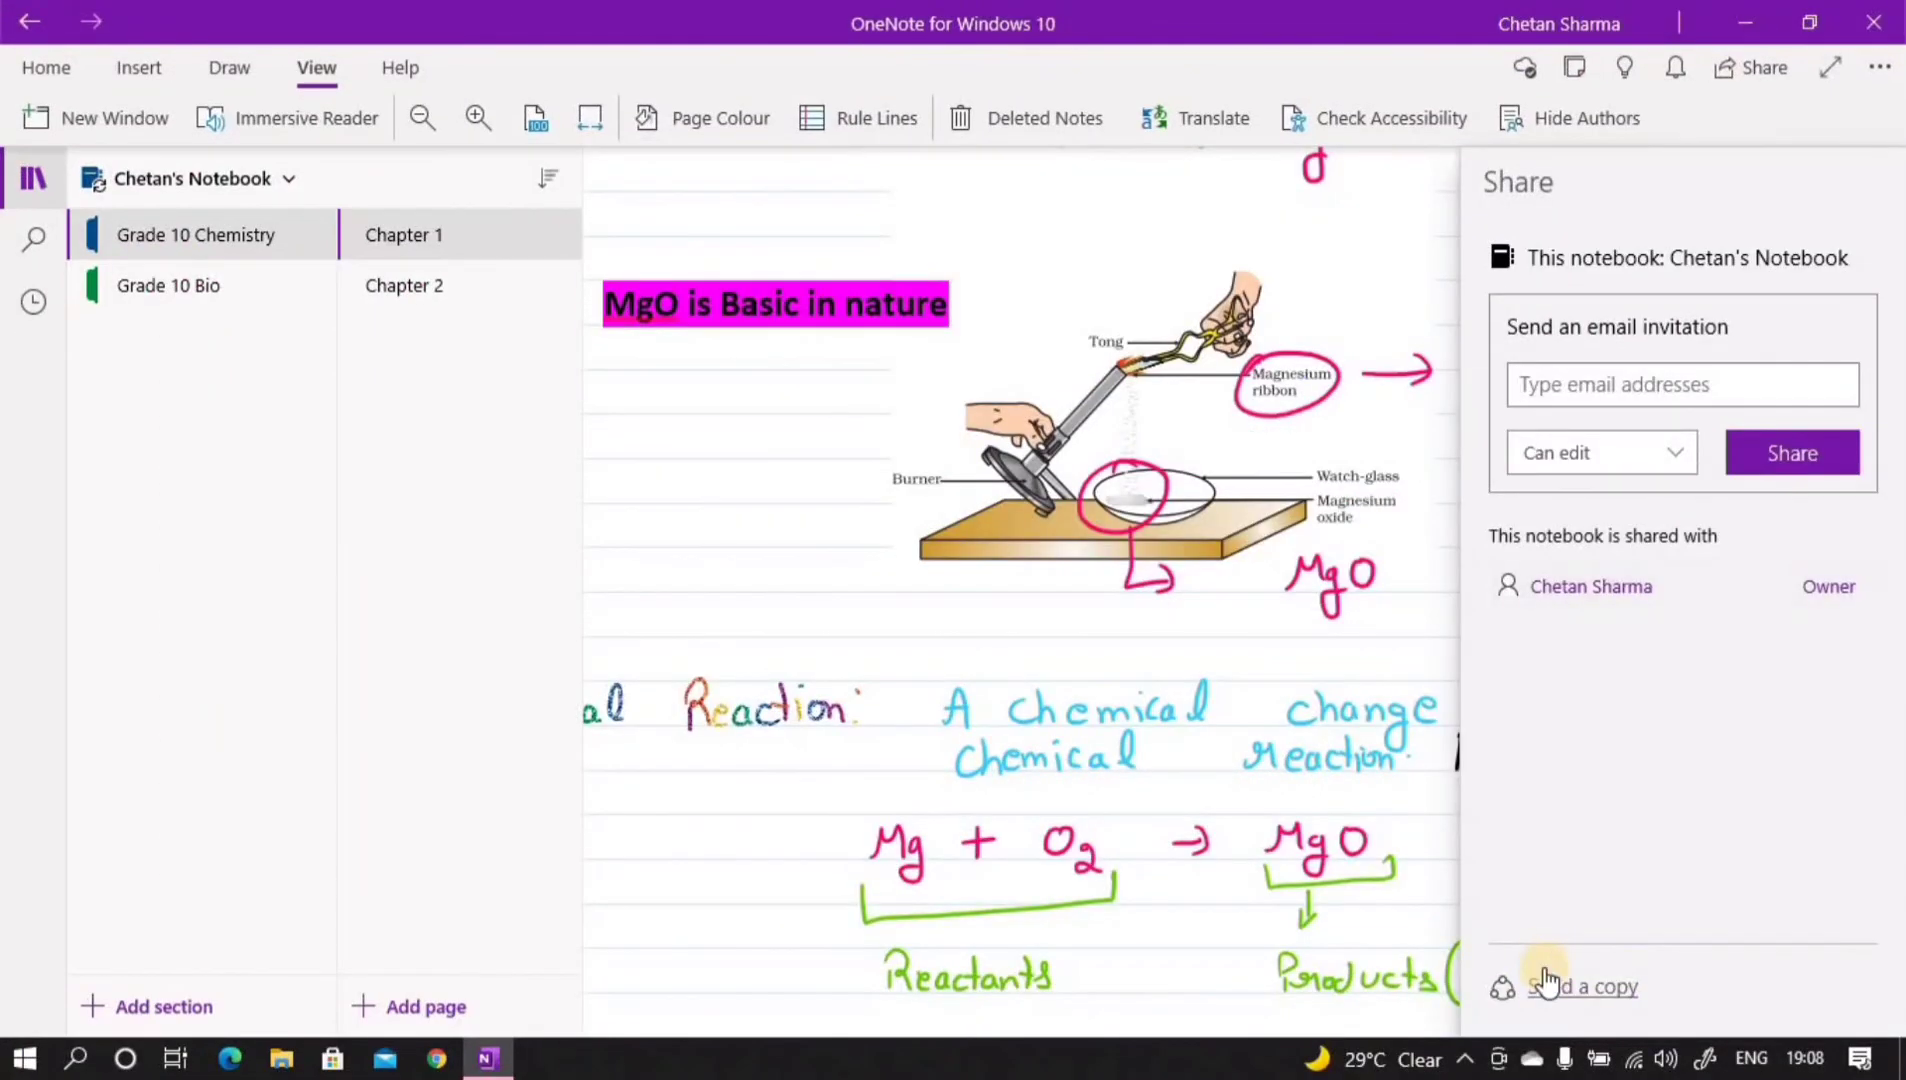
# View the options for sending a copy of the Chapter 1 page, and close sharing without sending anything.
pyautogui.click(1557, 988)
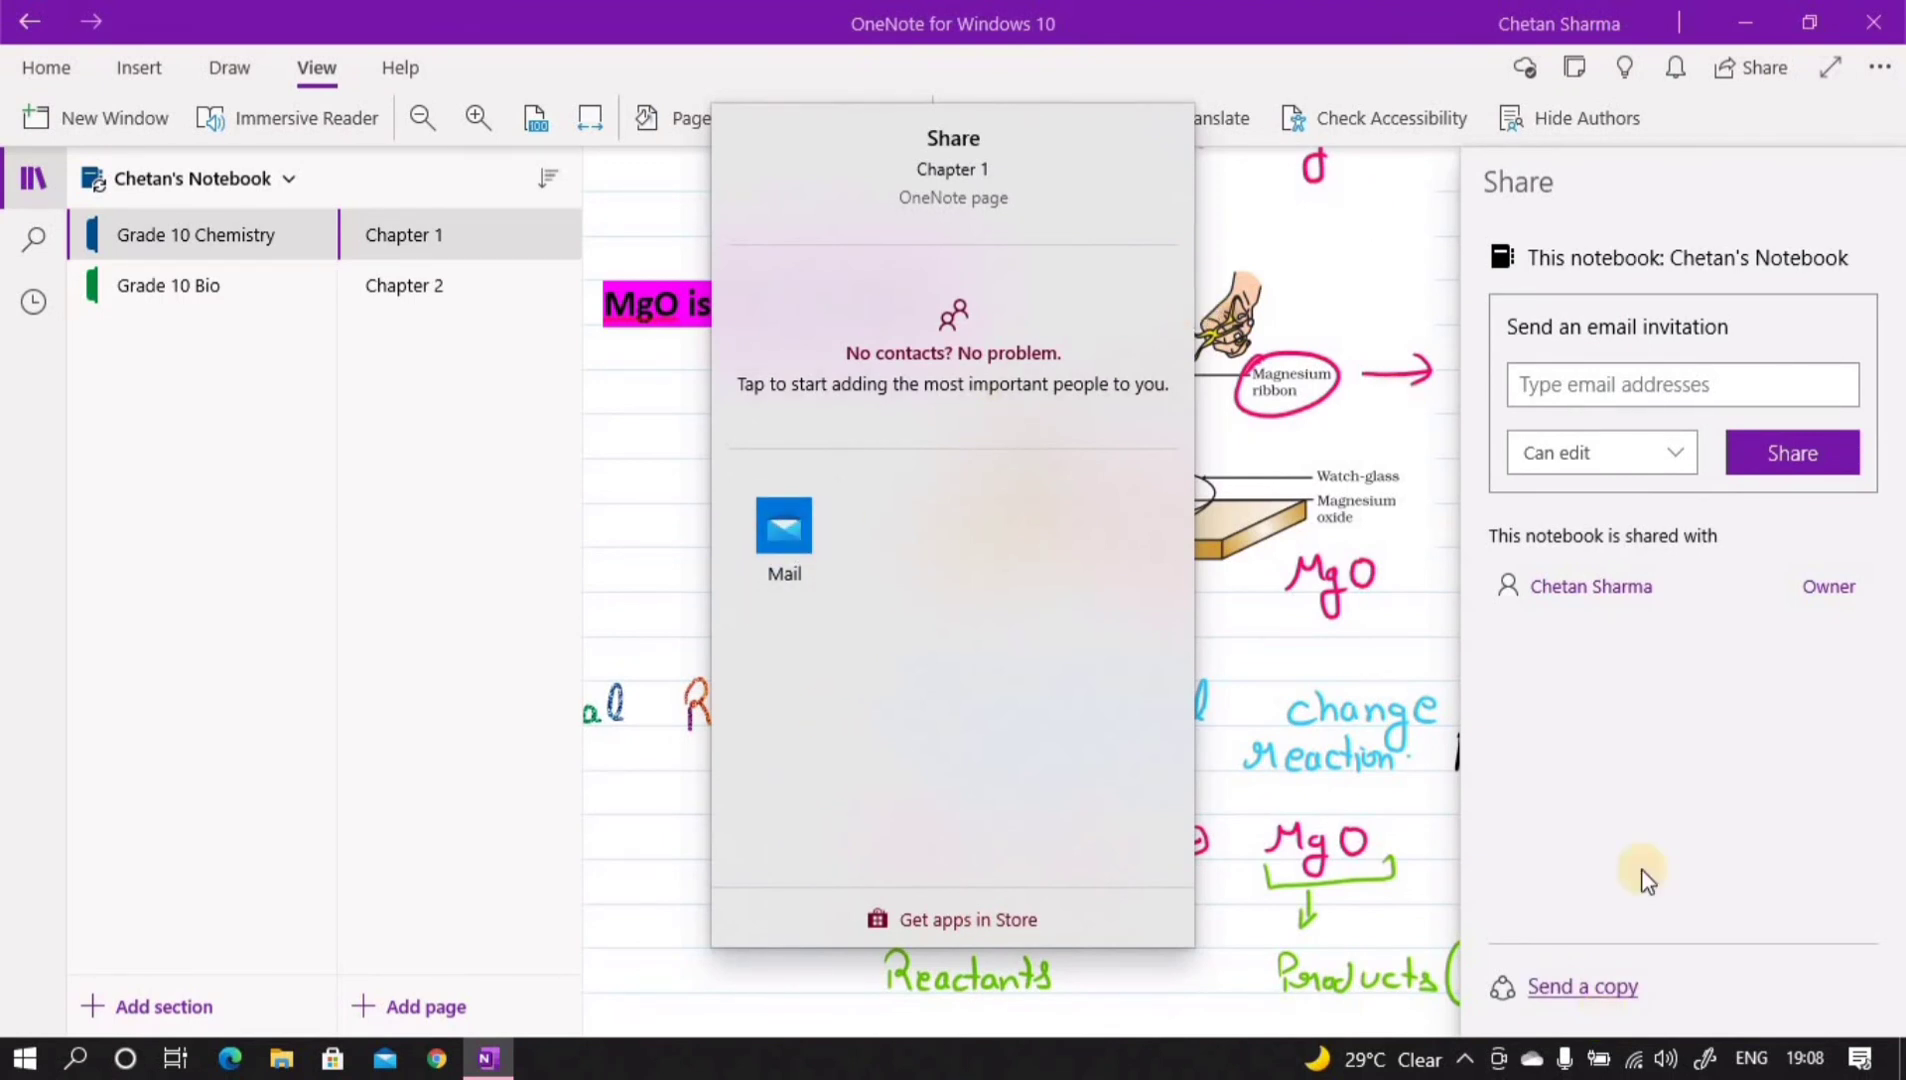
pyautogui.click(1323, 238)
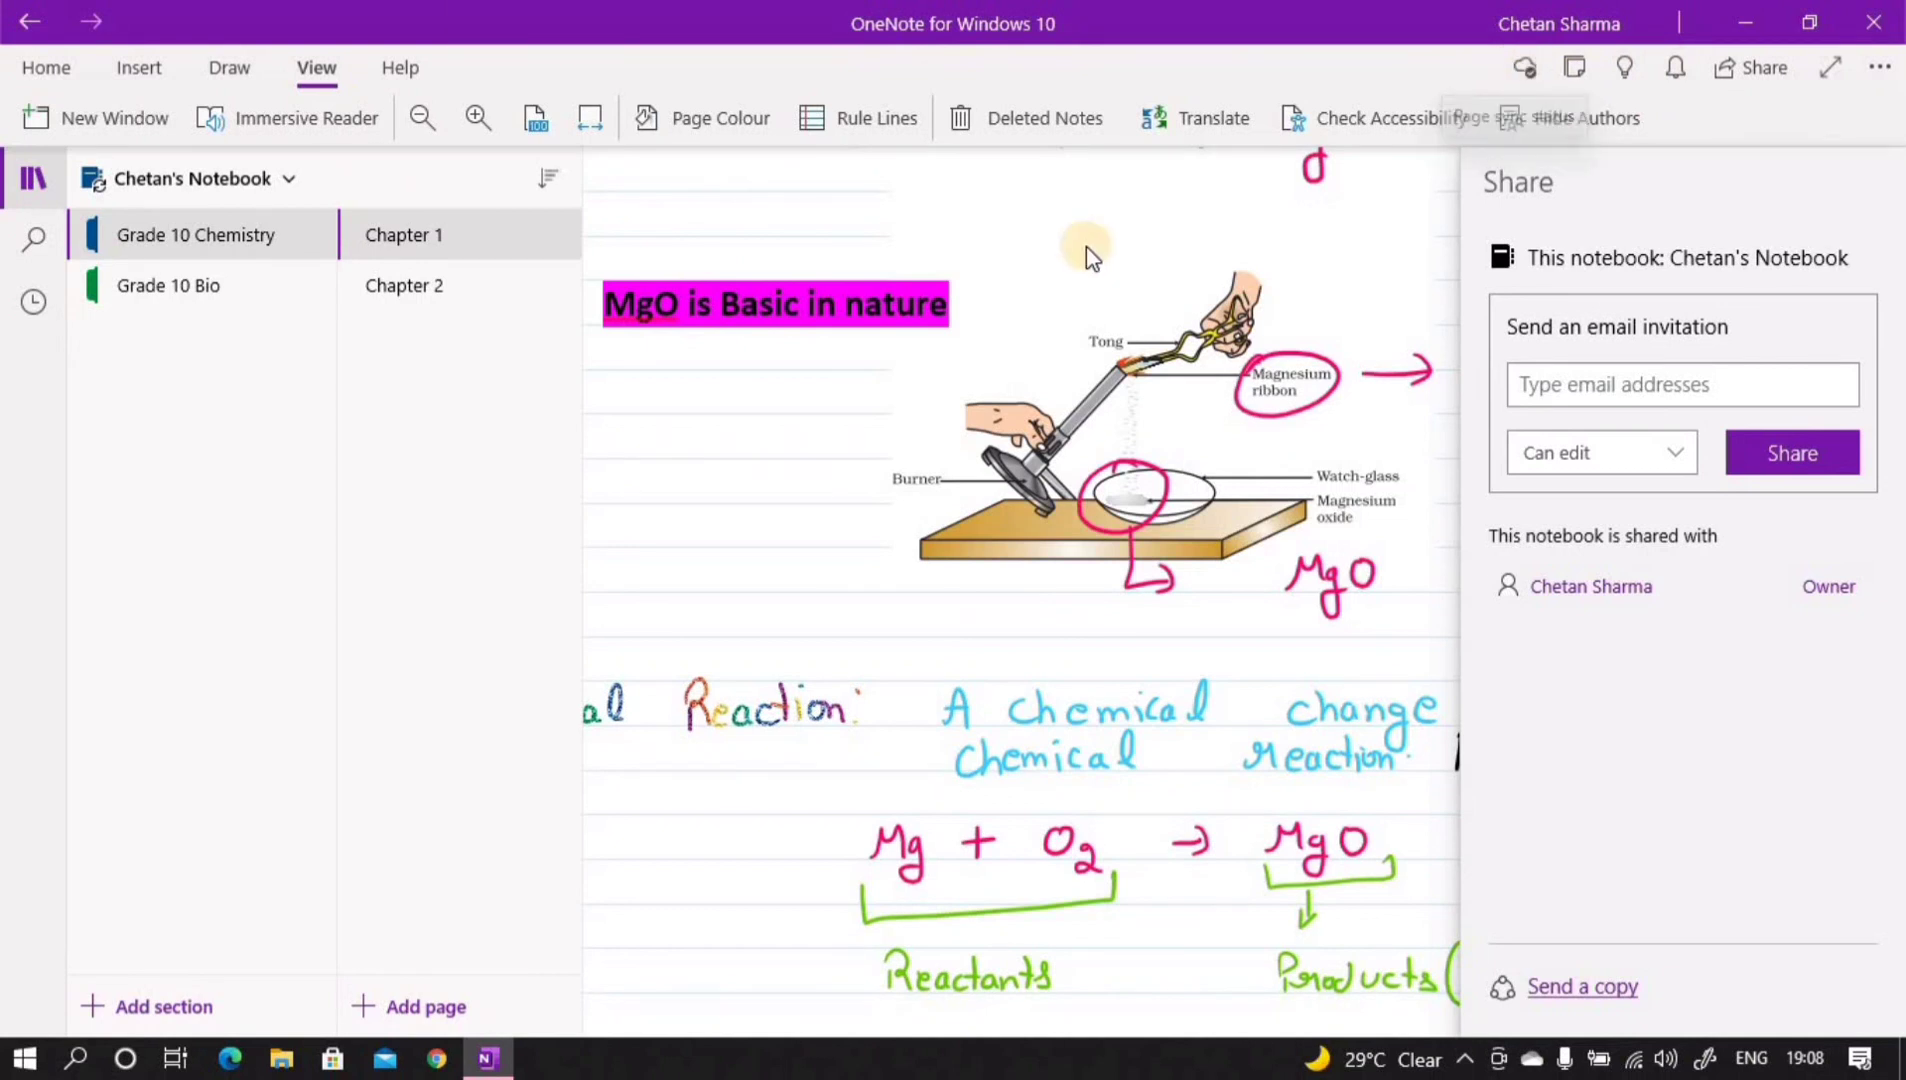
pyautogui.click(1030, 255)
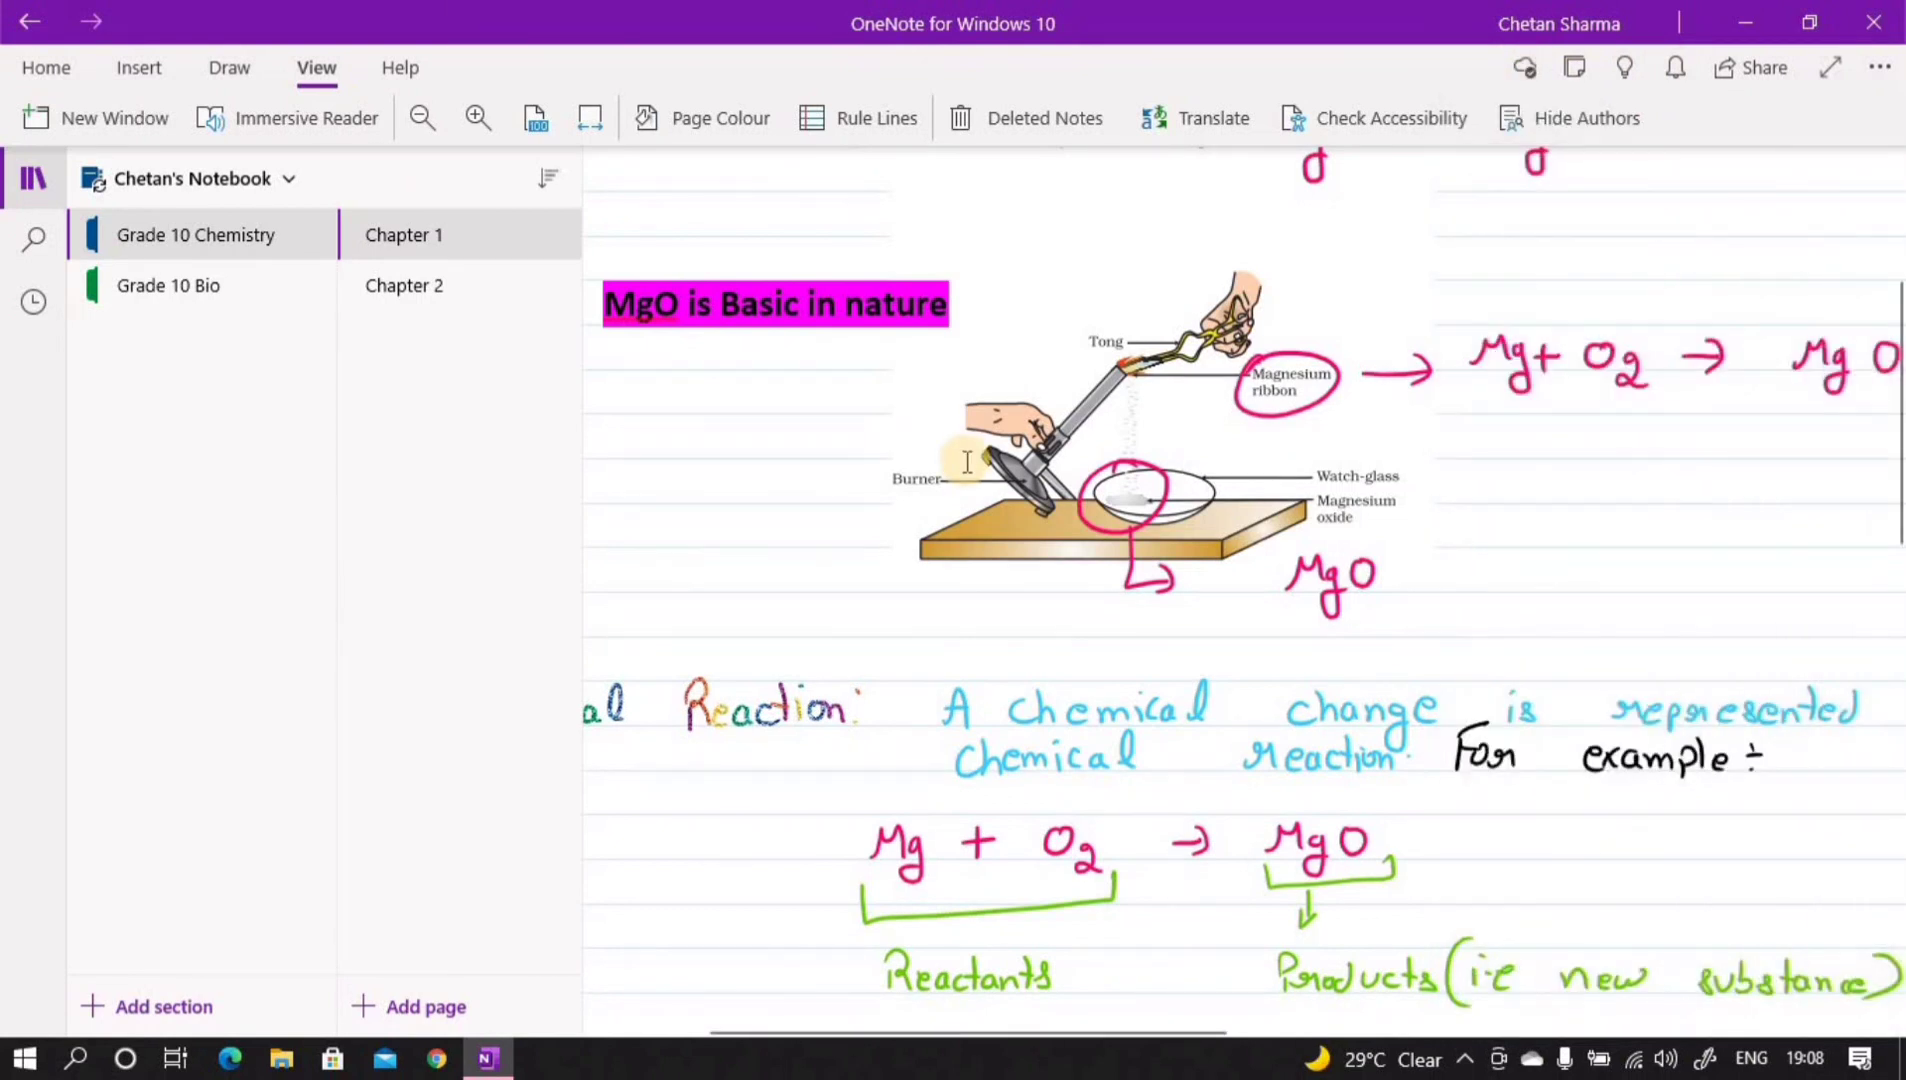
pyautogui.scroll(-1, 1233, 581)
pyautogui.scroll(-4, 1233, 581)
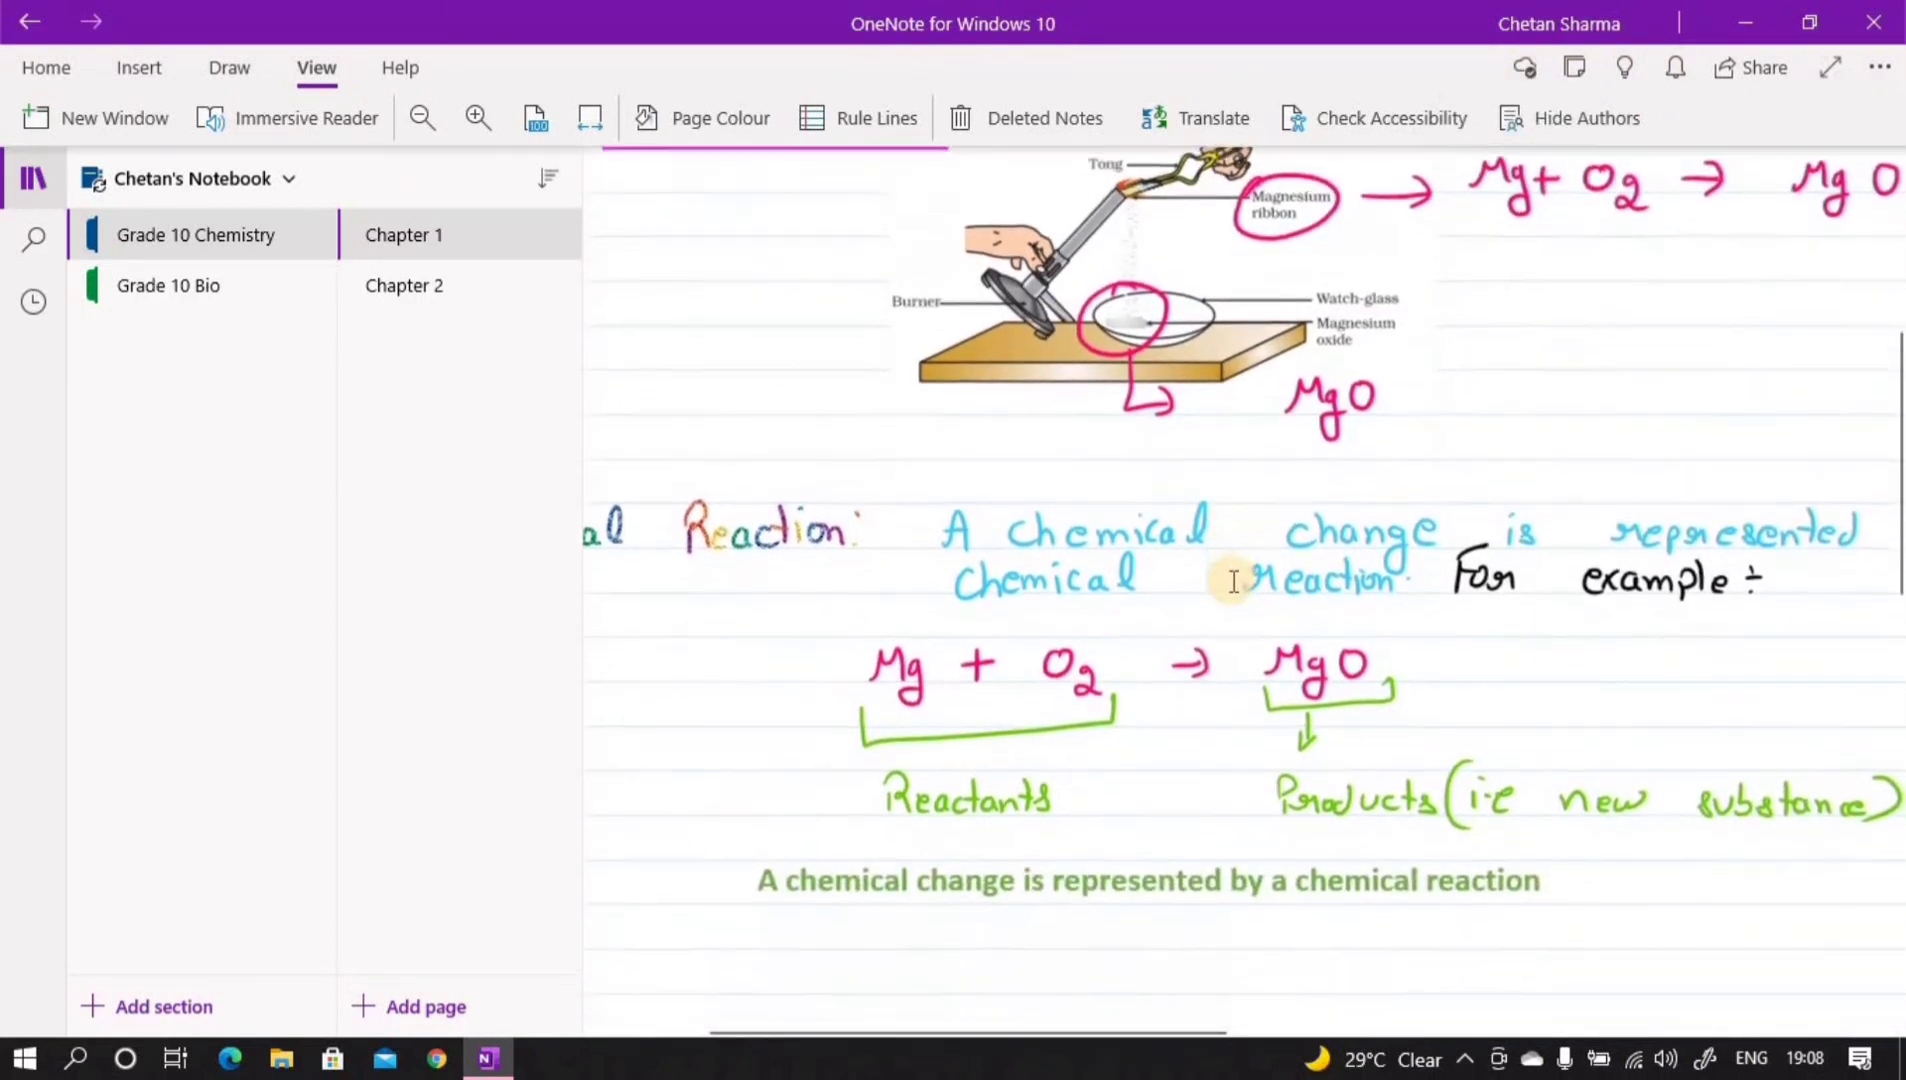
pyautogui.scroll(5, 1233, 581)
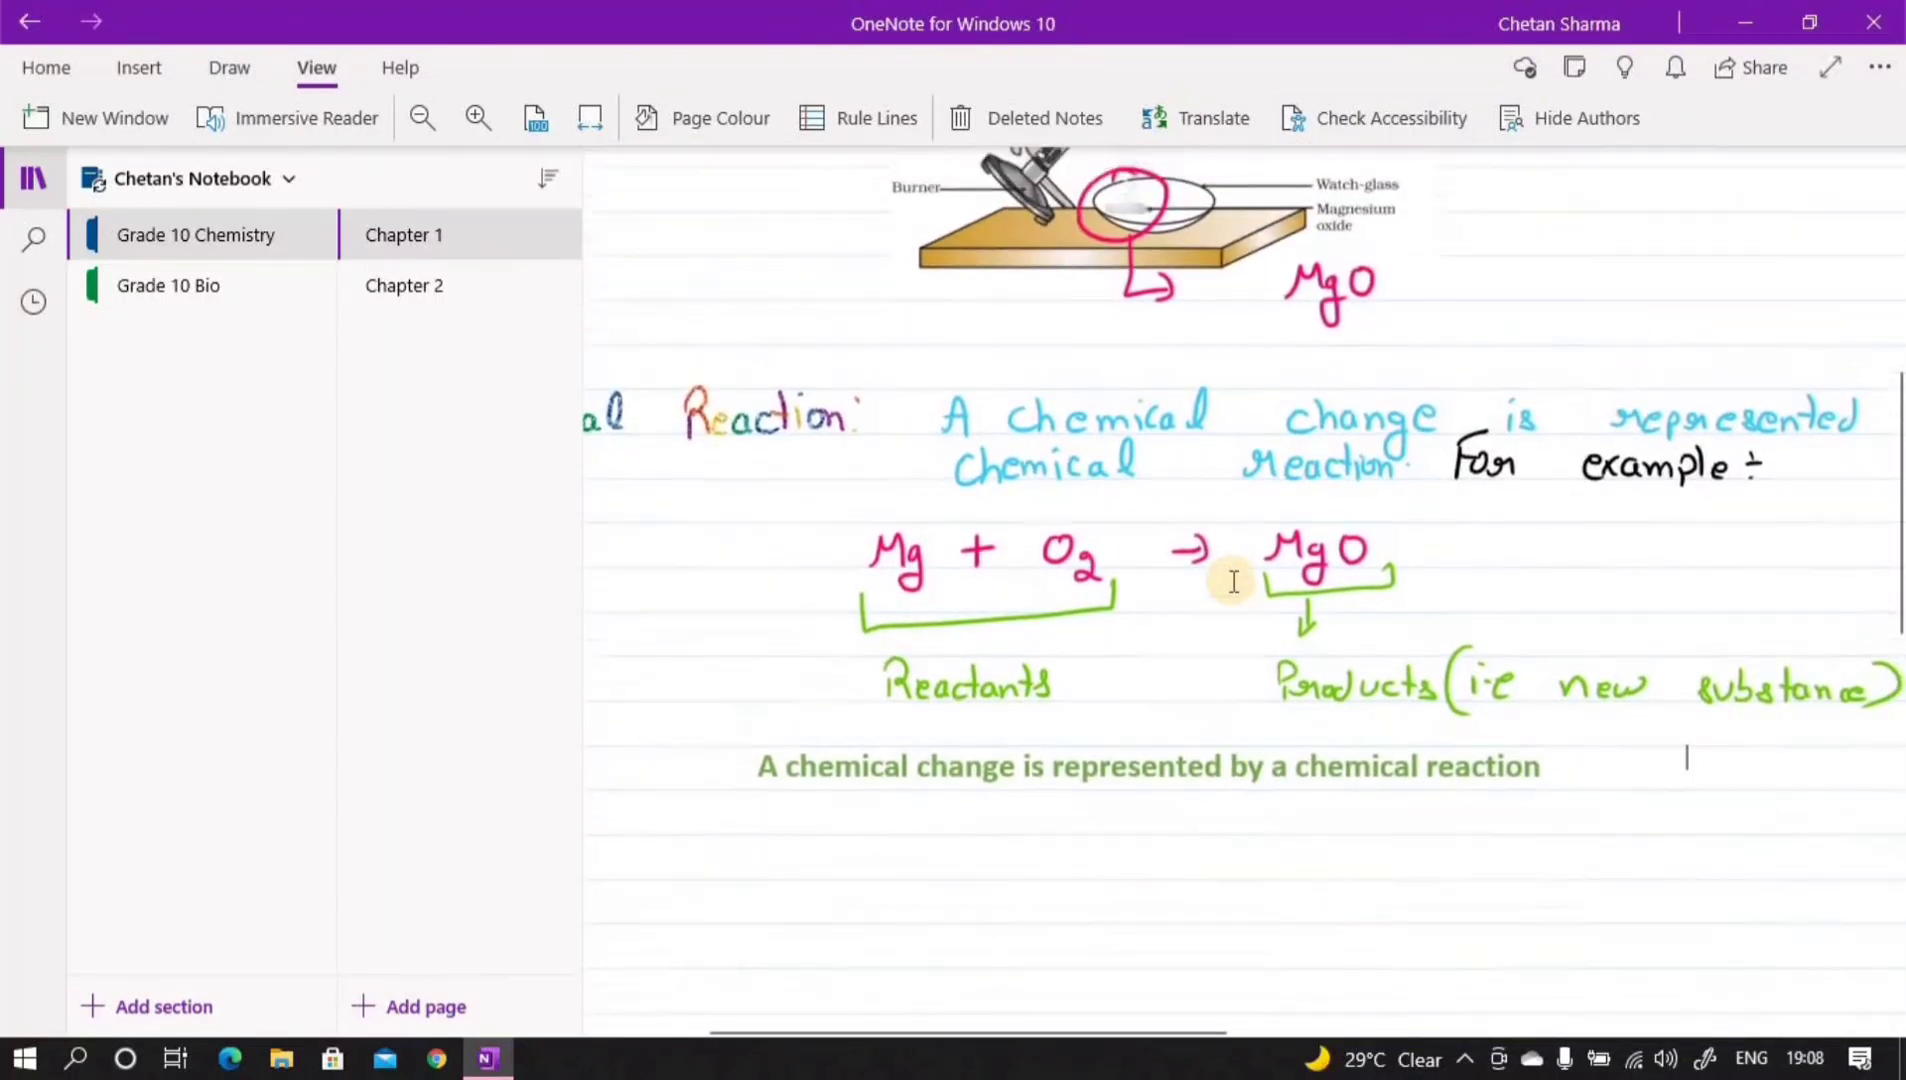
pyautogui.scroll(2, 1233, 581)
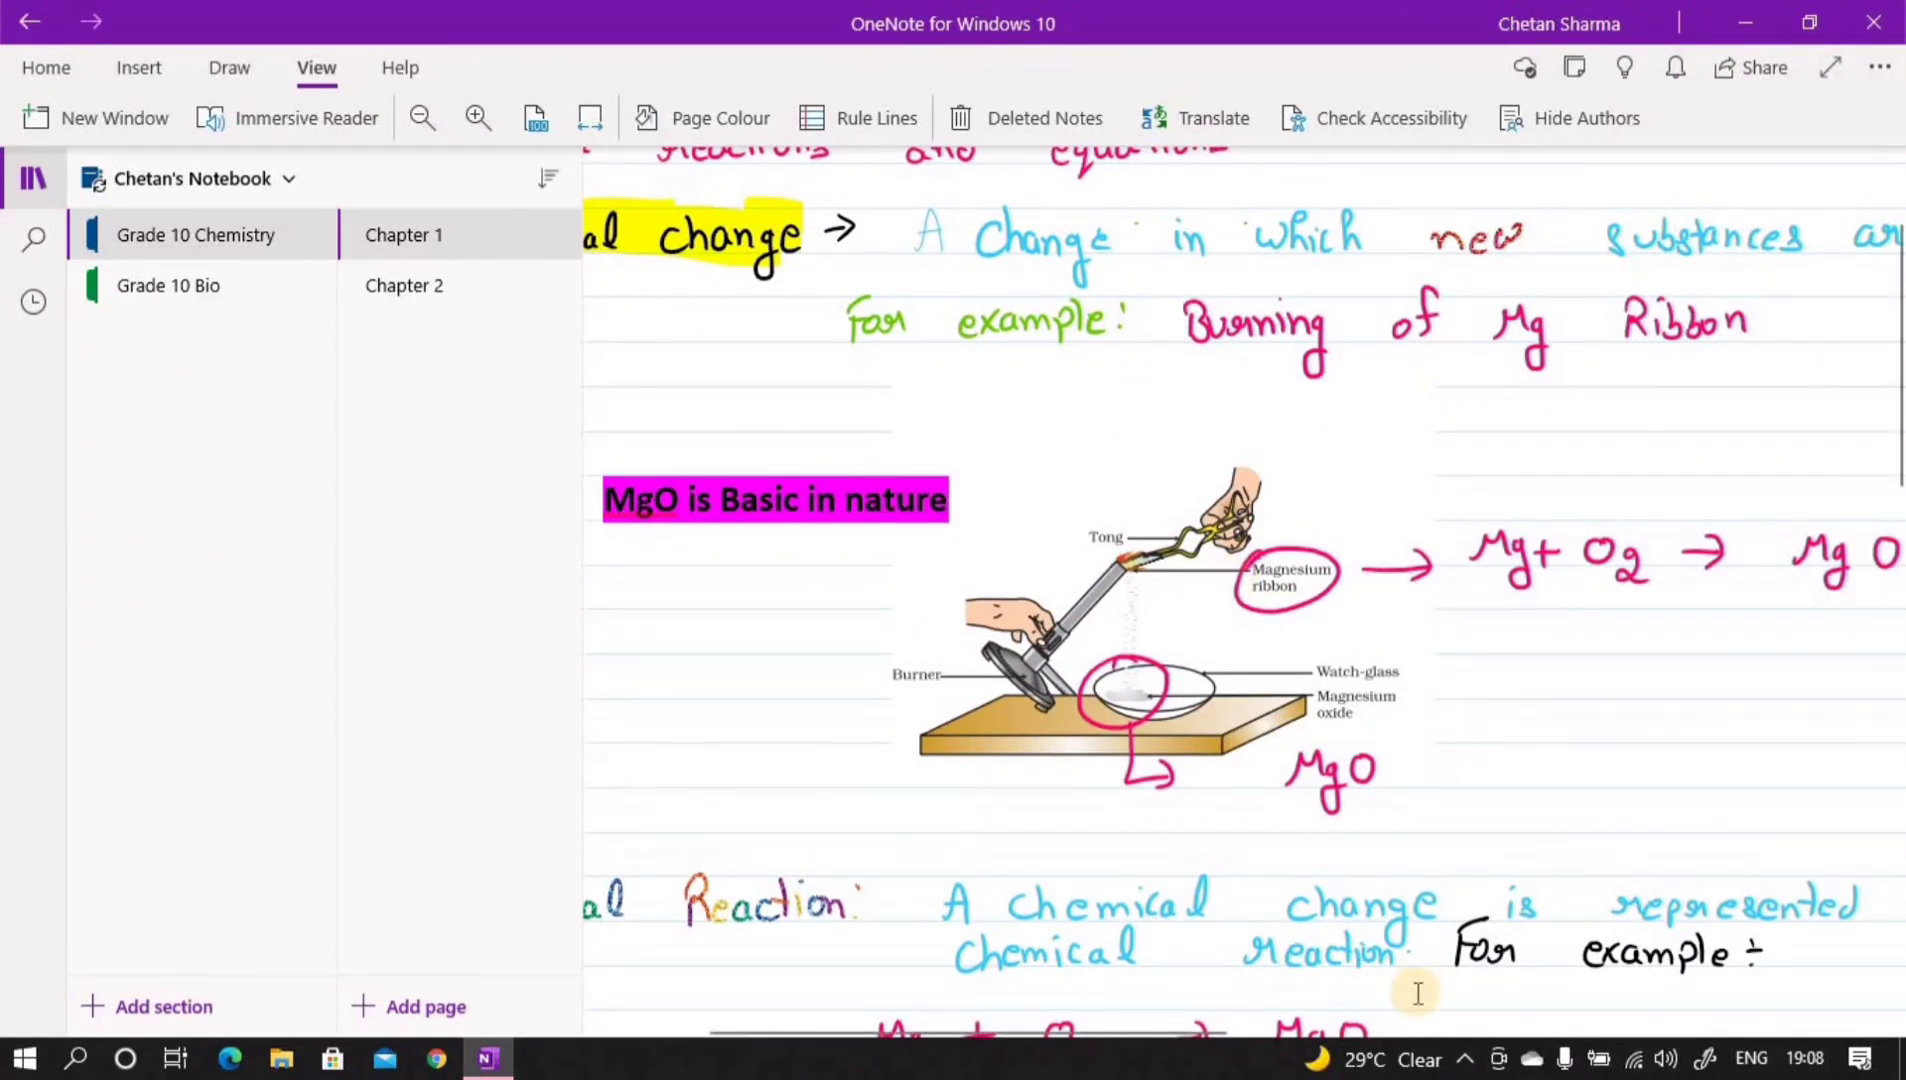
pyautogui.click(1466, 1060)
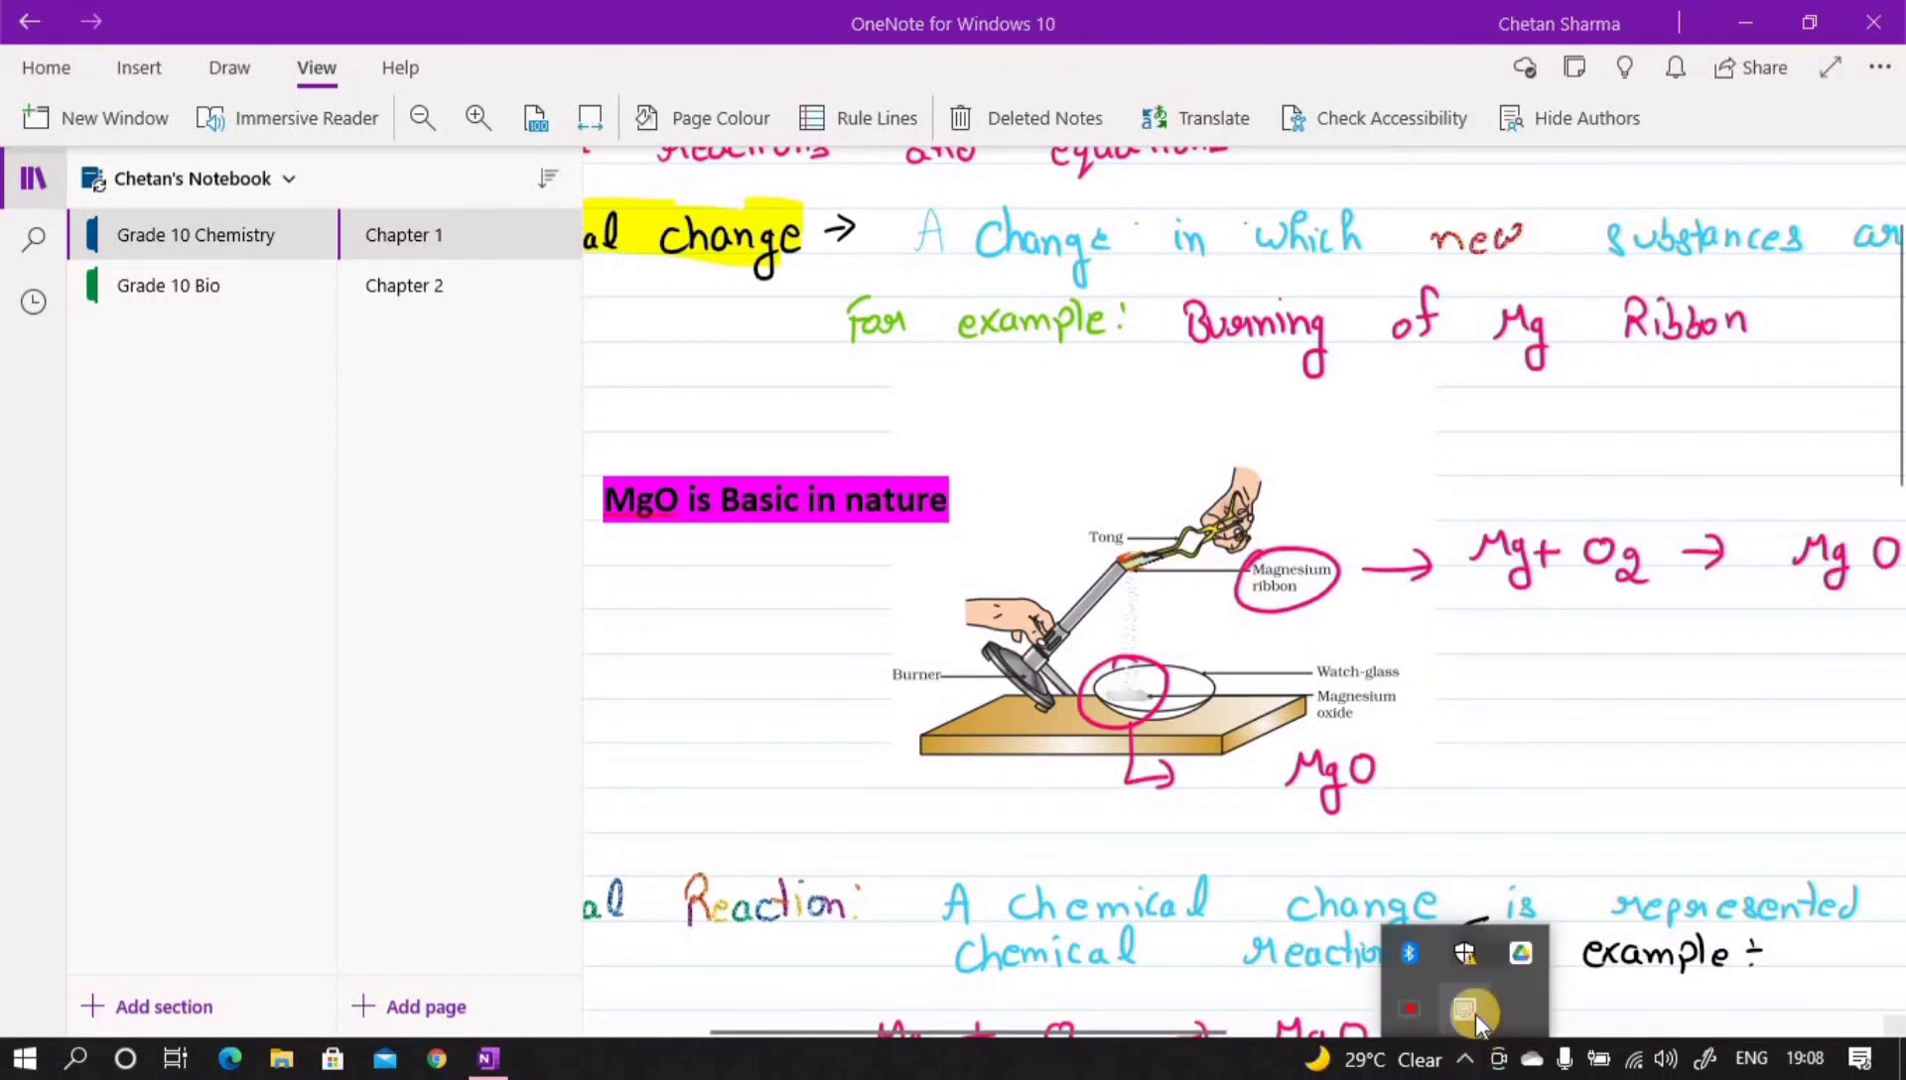